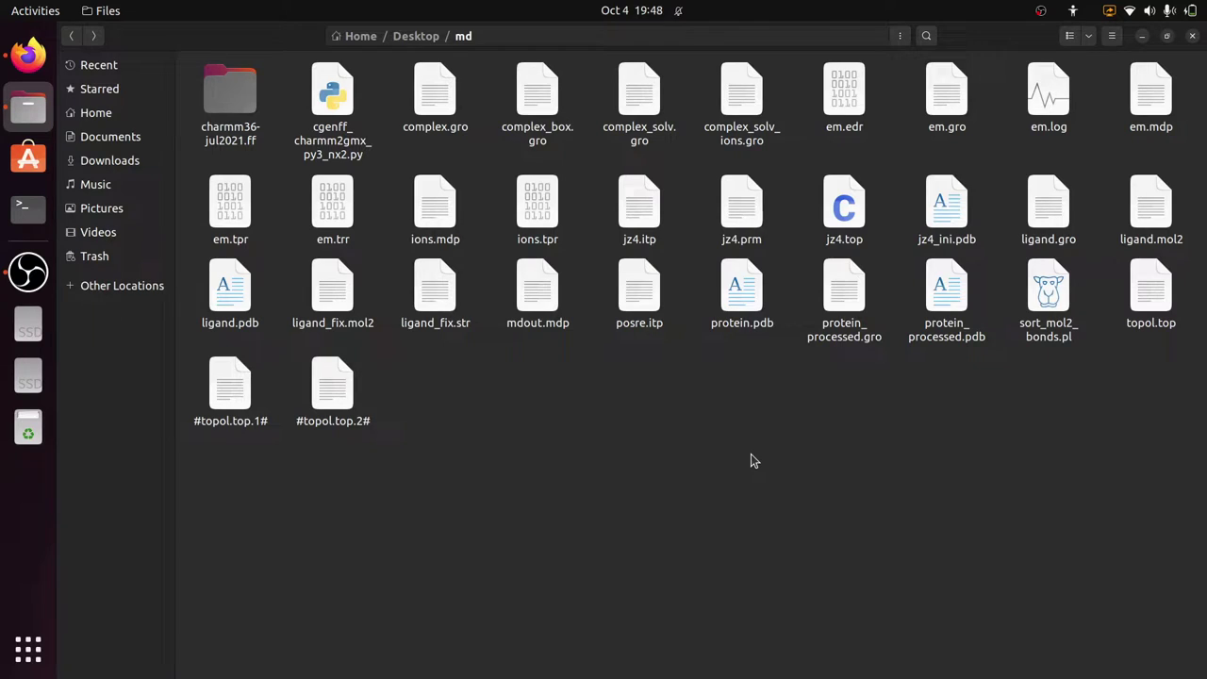
Step: Switch to Firefox and open the NVT equilibration .mdp file linked at the end of the GROMACS equilibration tutorial page
left_click(8, 71)
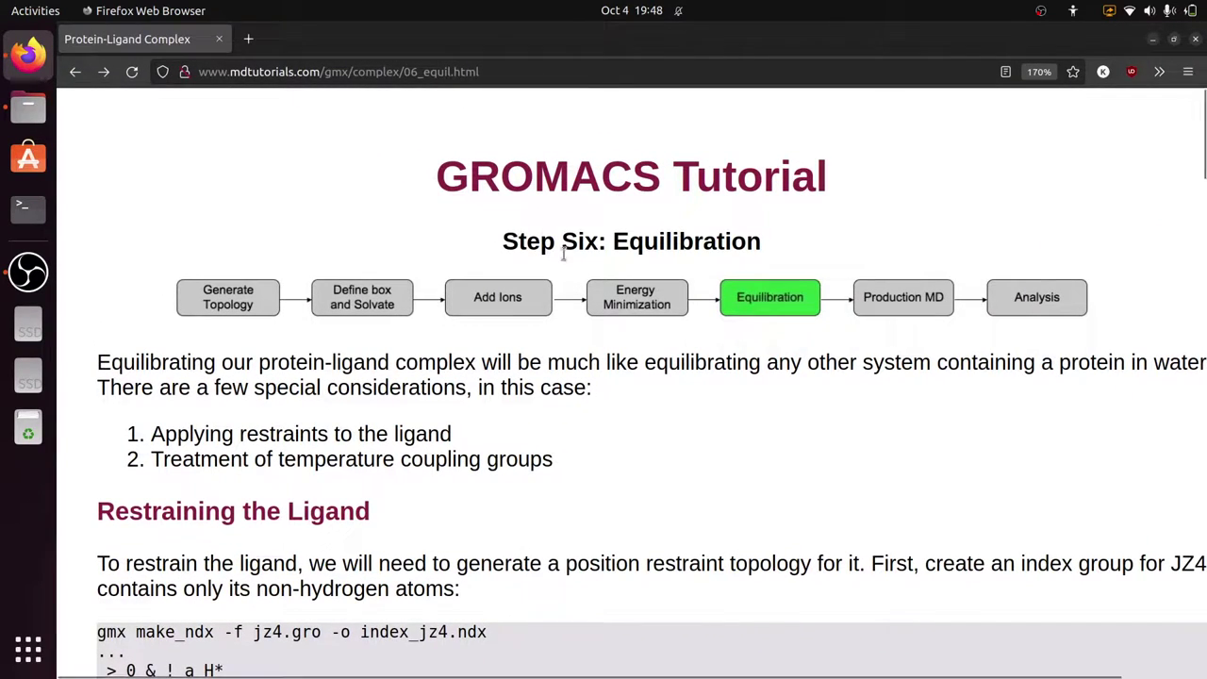
key("End")
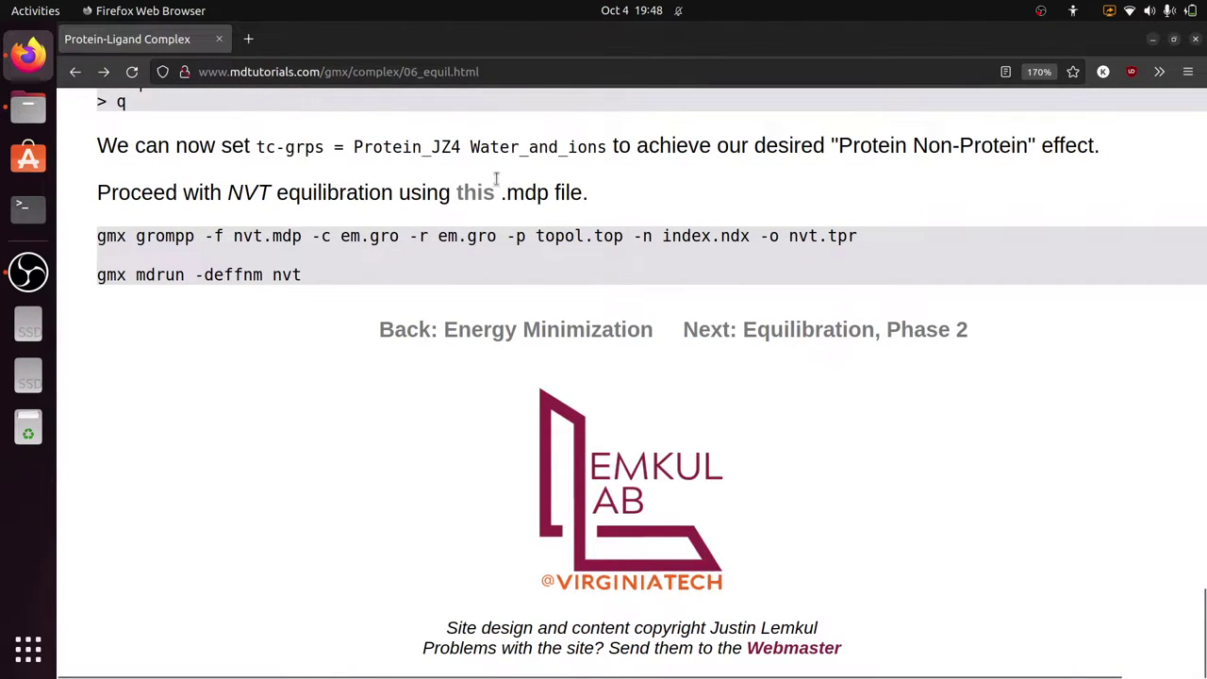
double_click(247, 198)
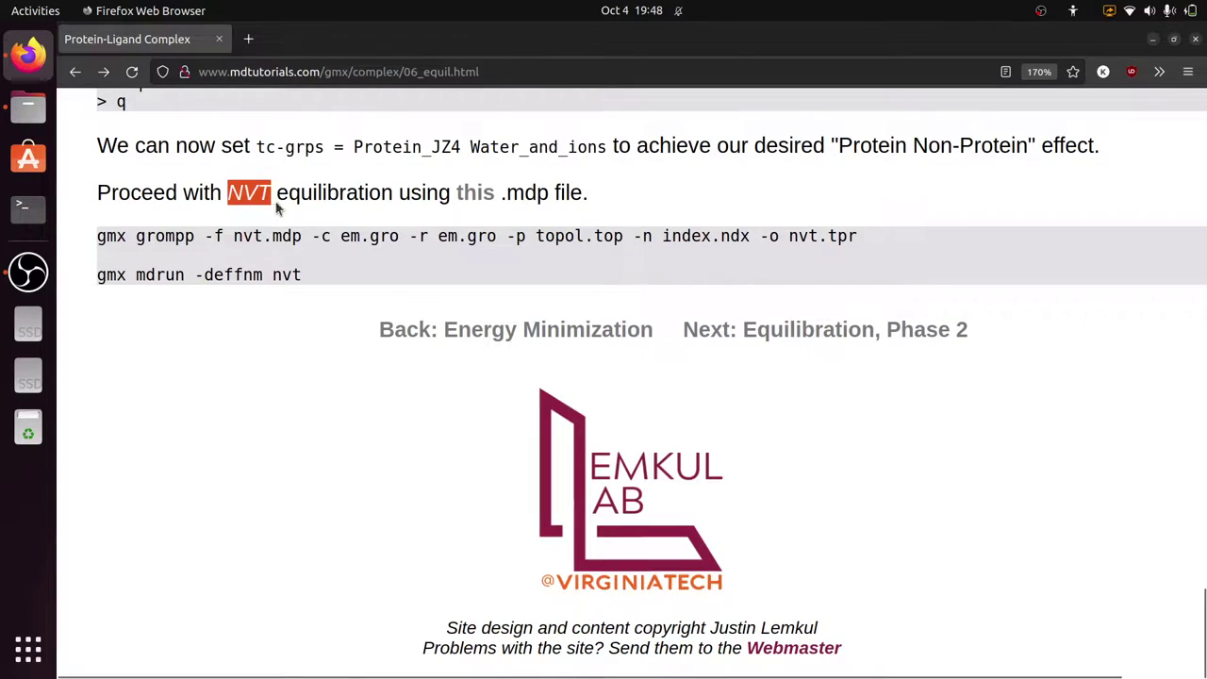
left_click_drag(276, 210, 385, 209)
left_click(431, 203)
left_click(471, 192)
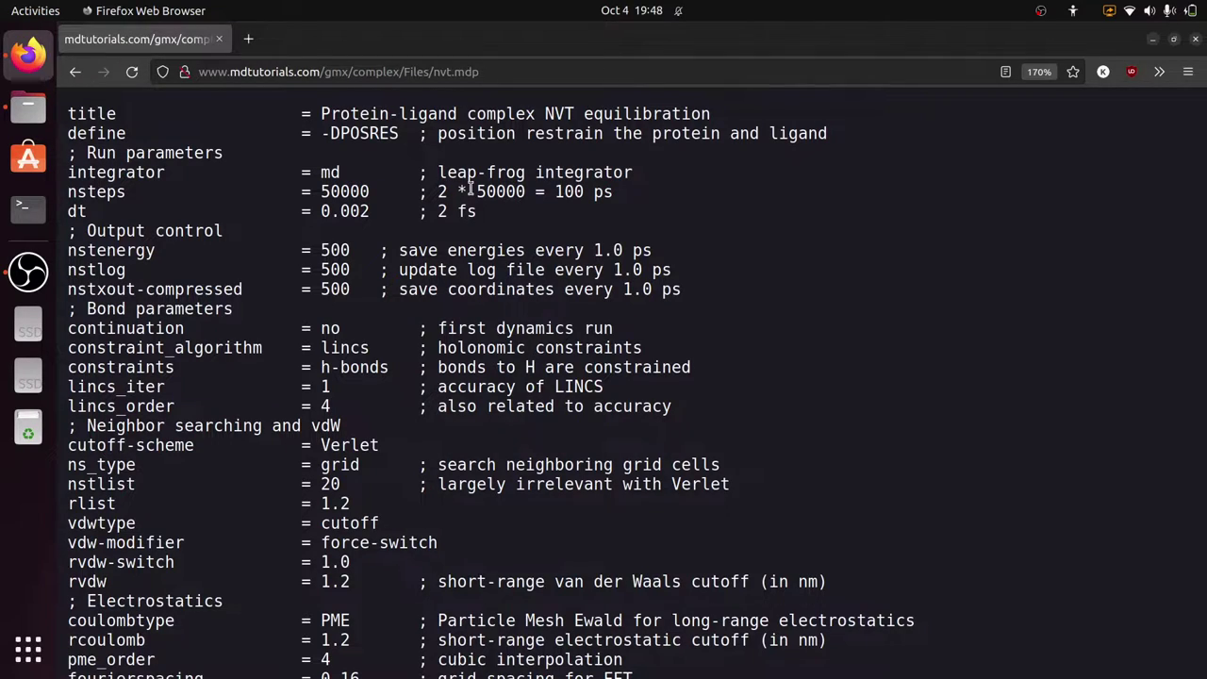
Step: Save the parameter file as nvt.mdp in the Desktop/md folder
key("ctrl+s")
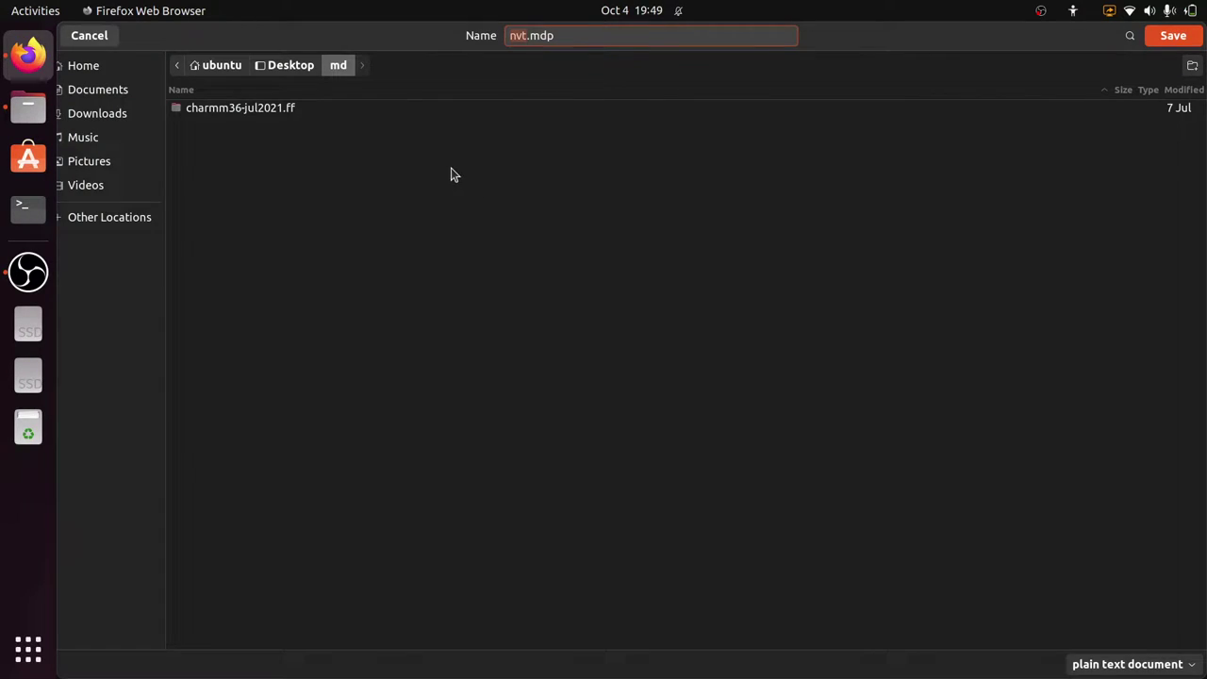
left_click(424, 188)
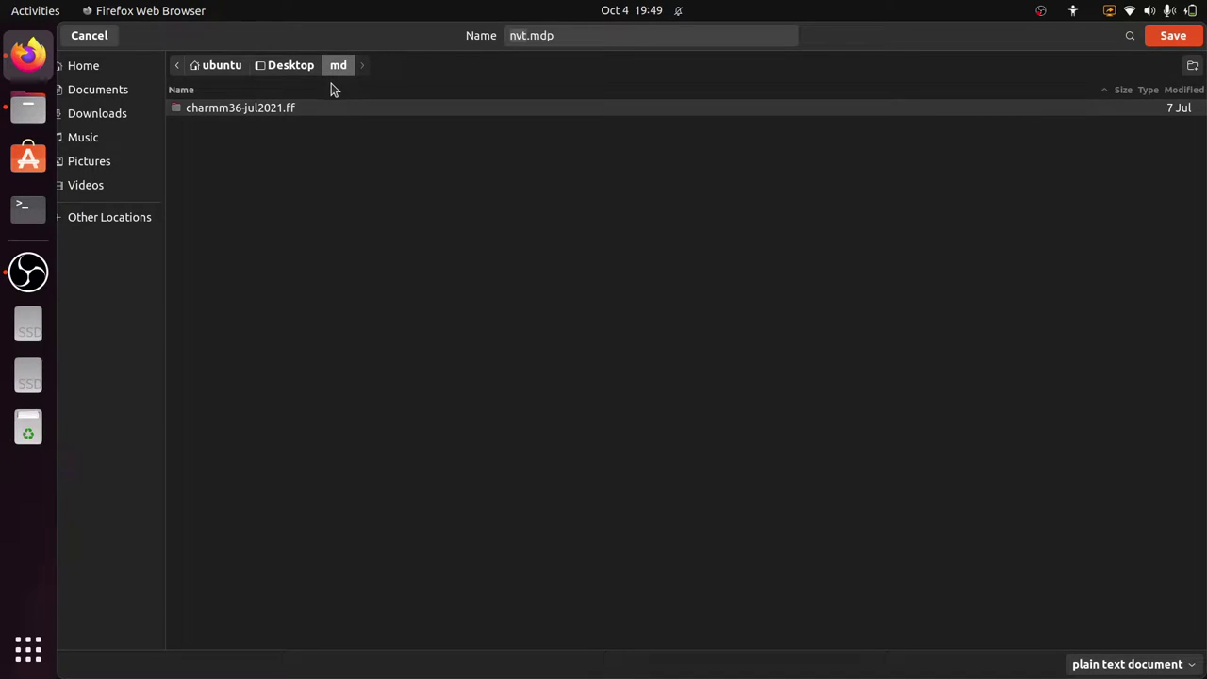
left_click(1171, 39)
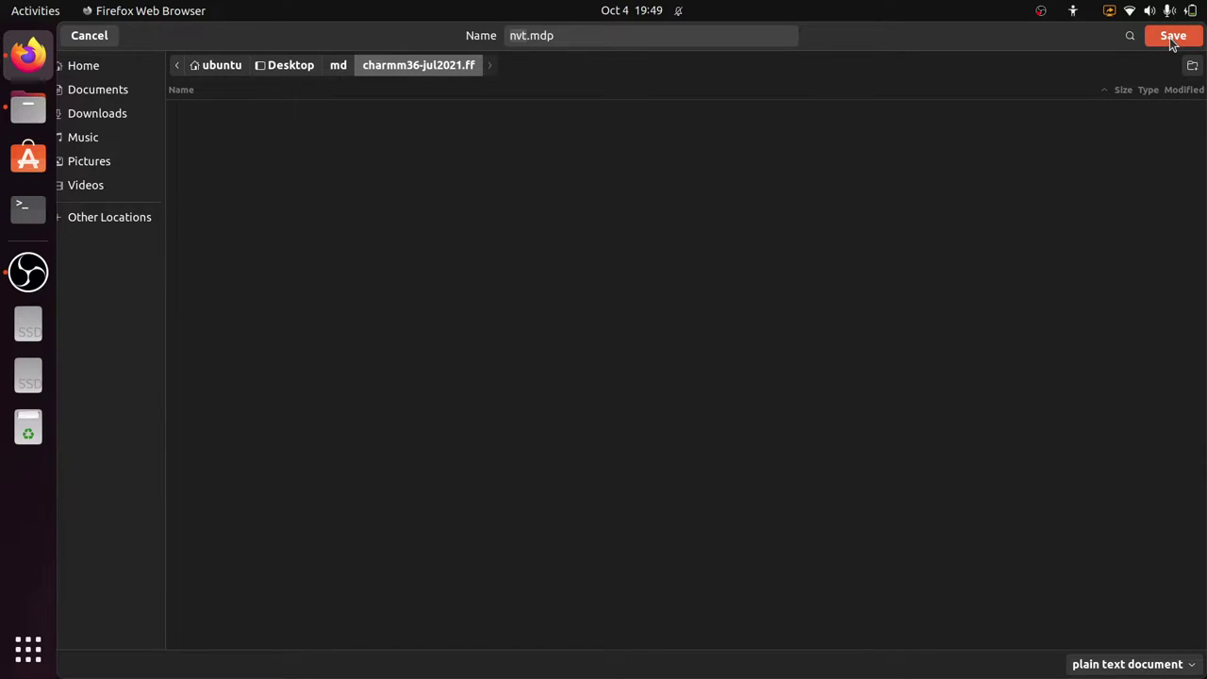
left_click(284, 68)
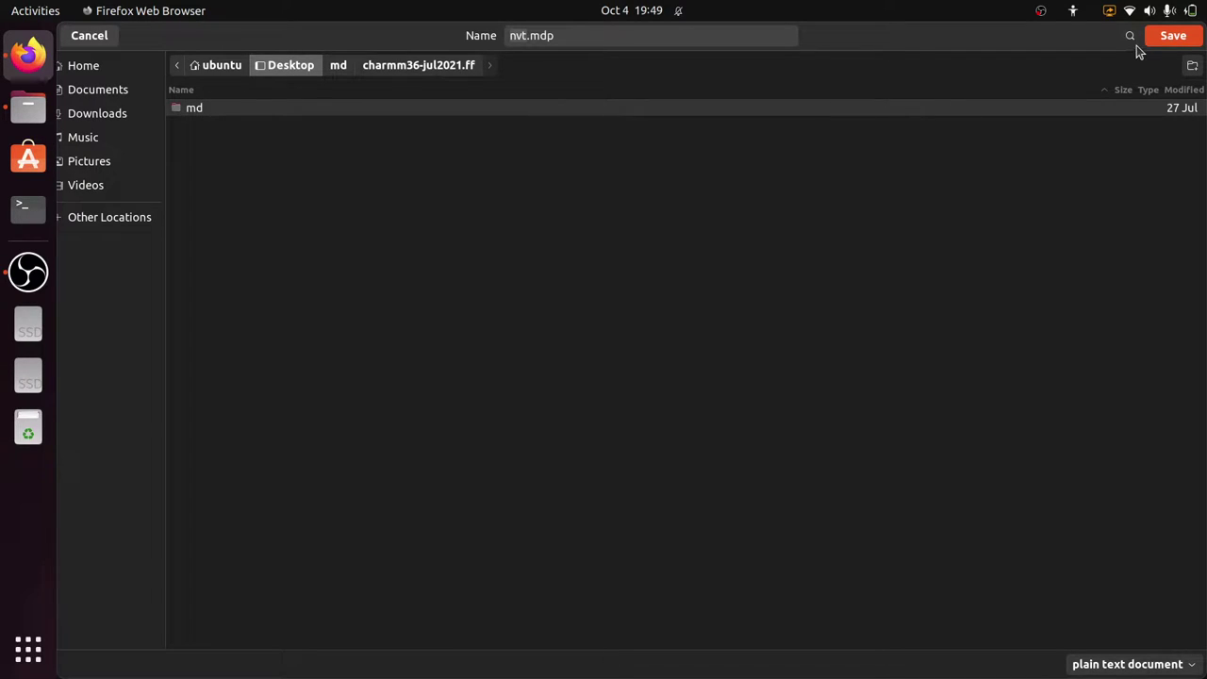
left_click(1173, 43)
left_click(1175, 41)
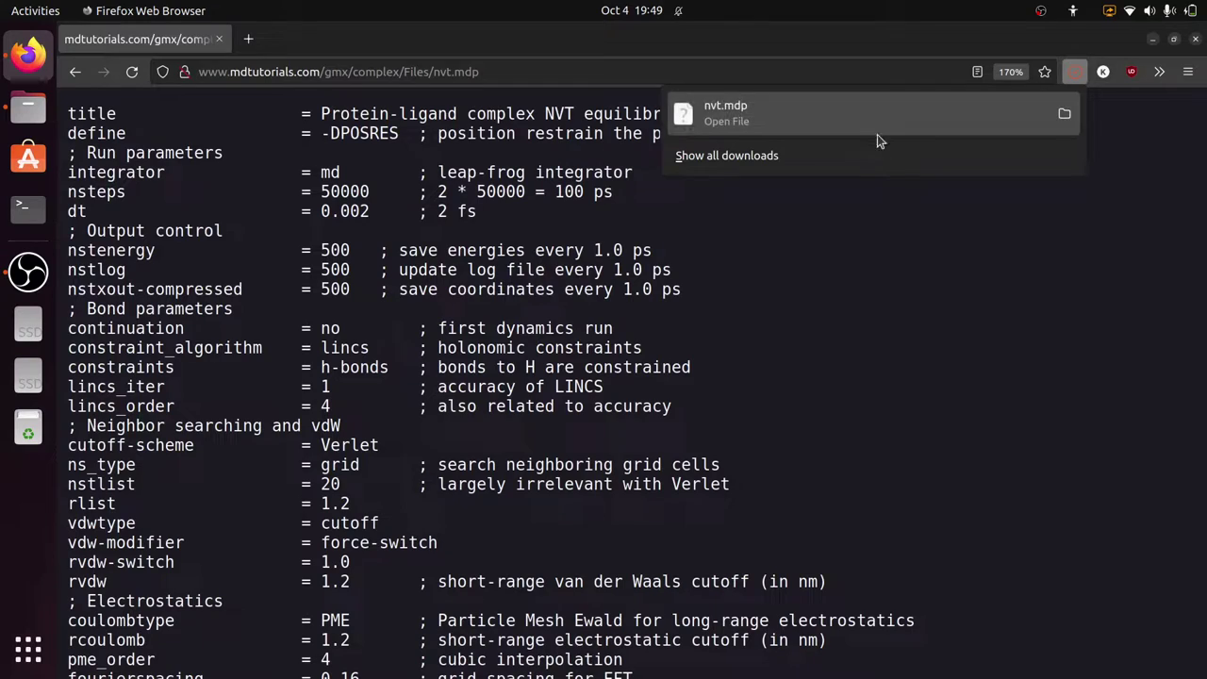
Step: Switch to Files, check the md folder for nvt.mdp, and open a terminal in that folder
left_click(28, 110)
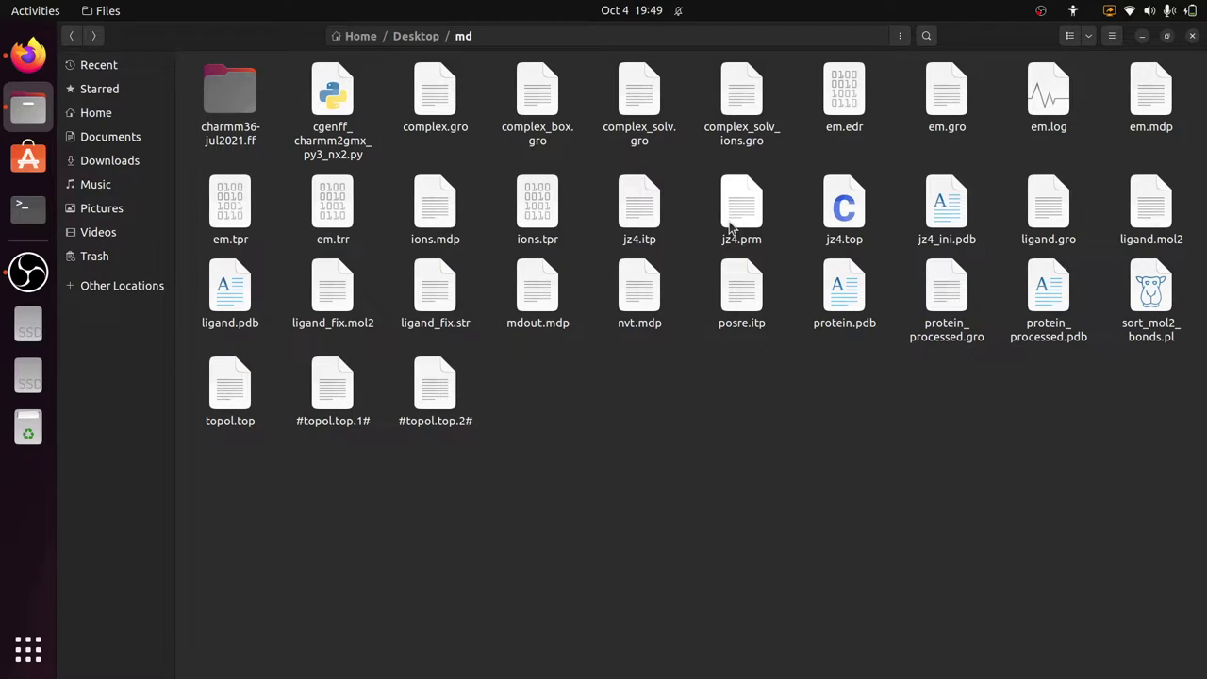
left_click(639, 288)
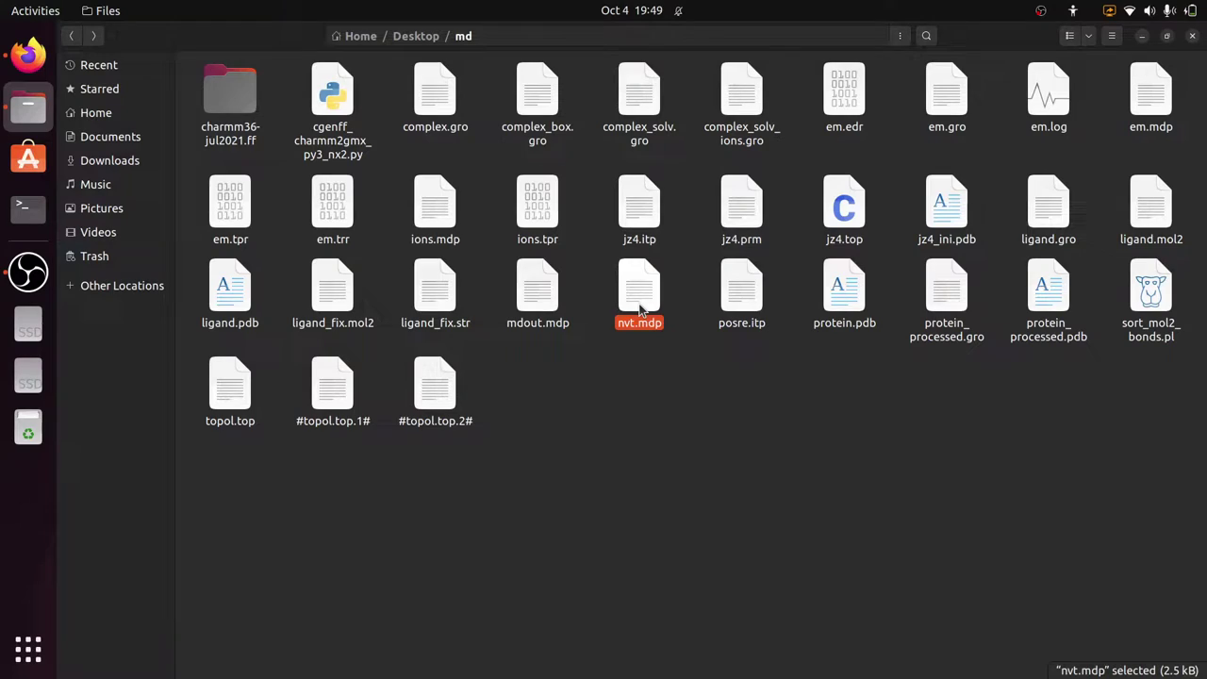
left_click(673, 403)
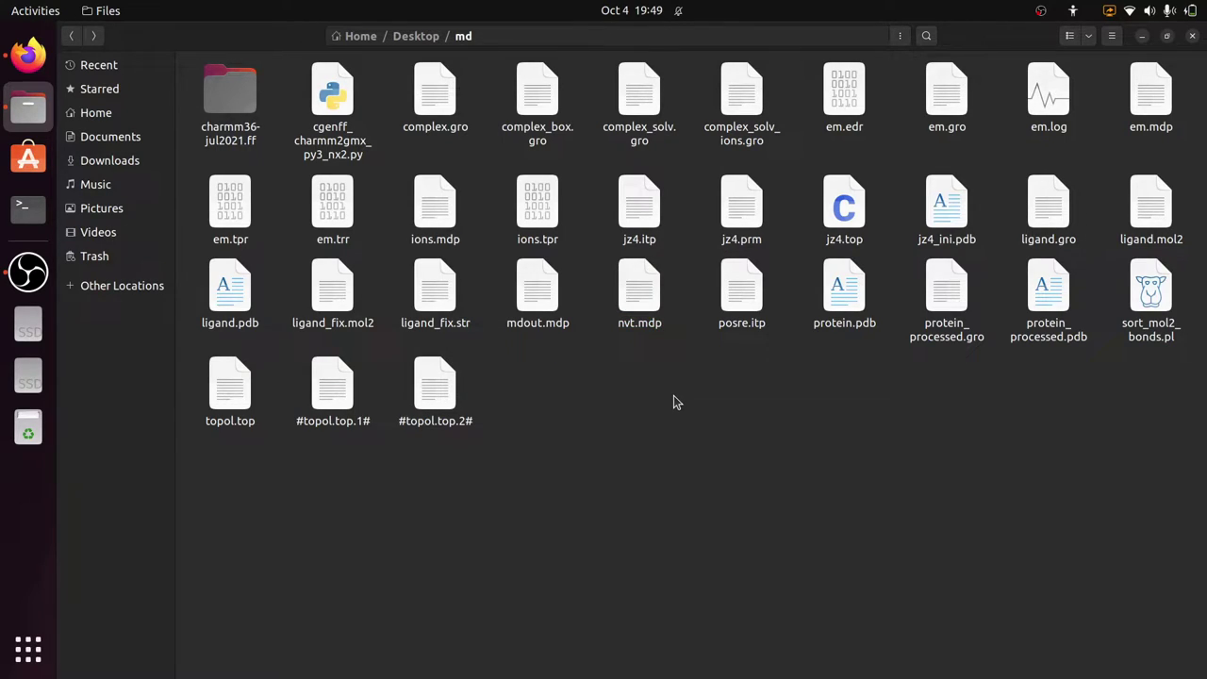
right_click(673, 402)
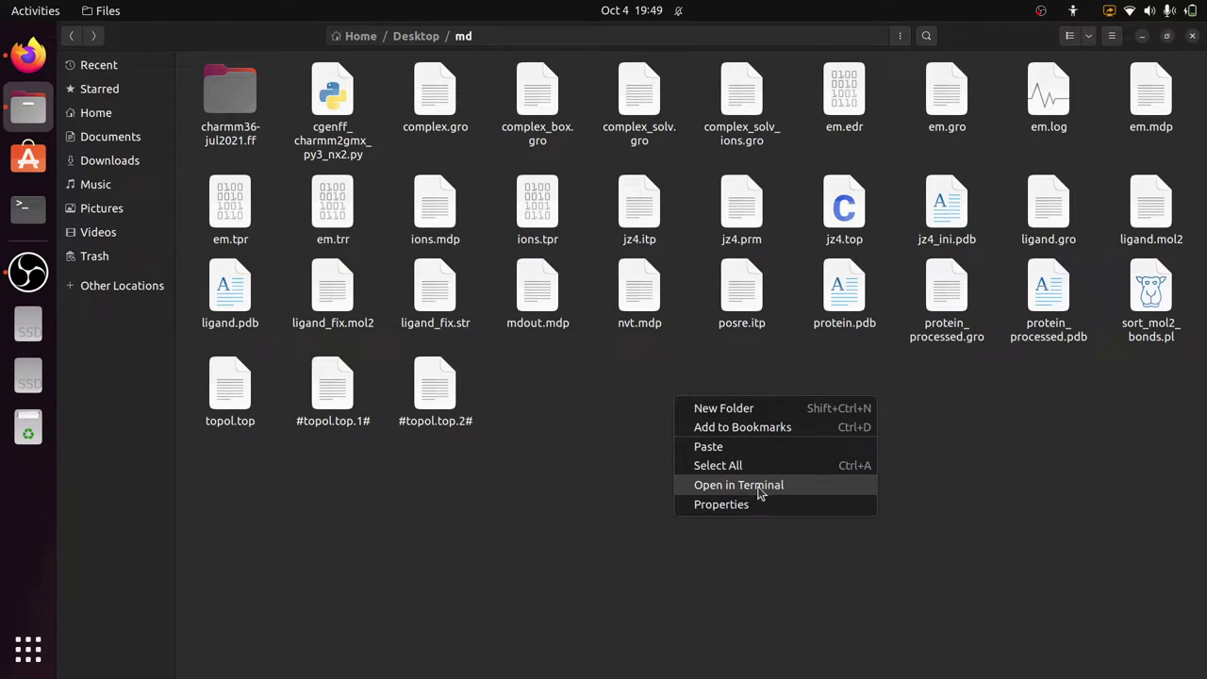
left_click(792, 493)
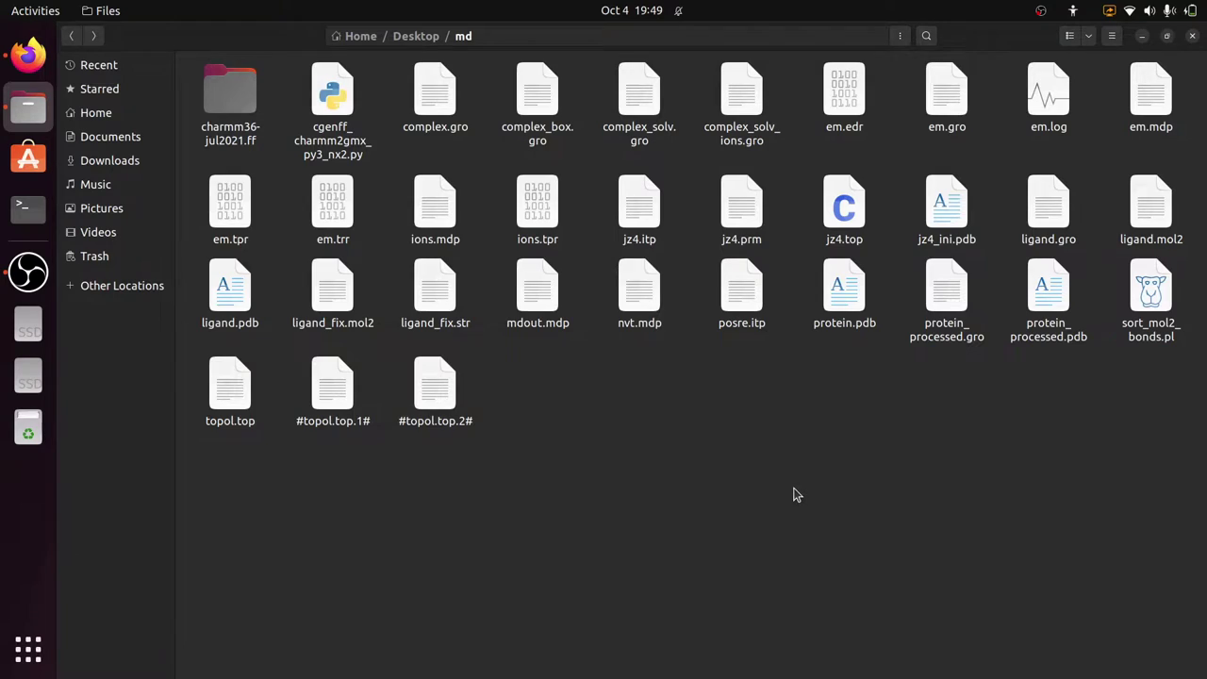
left_click_drag(360, 75, 543, 215)
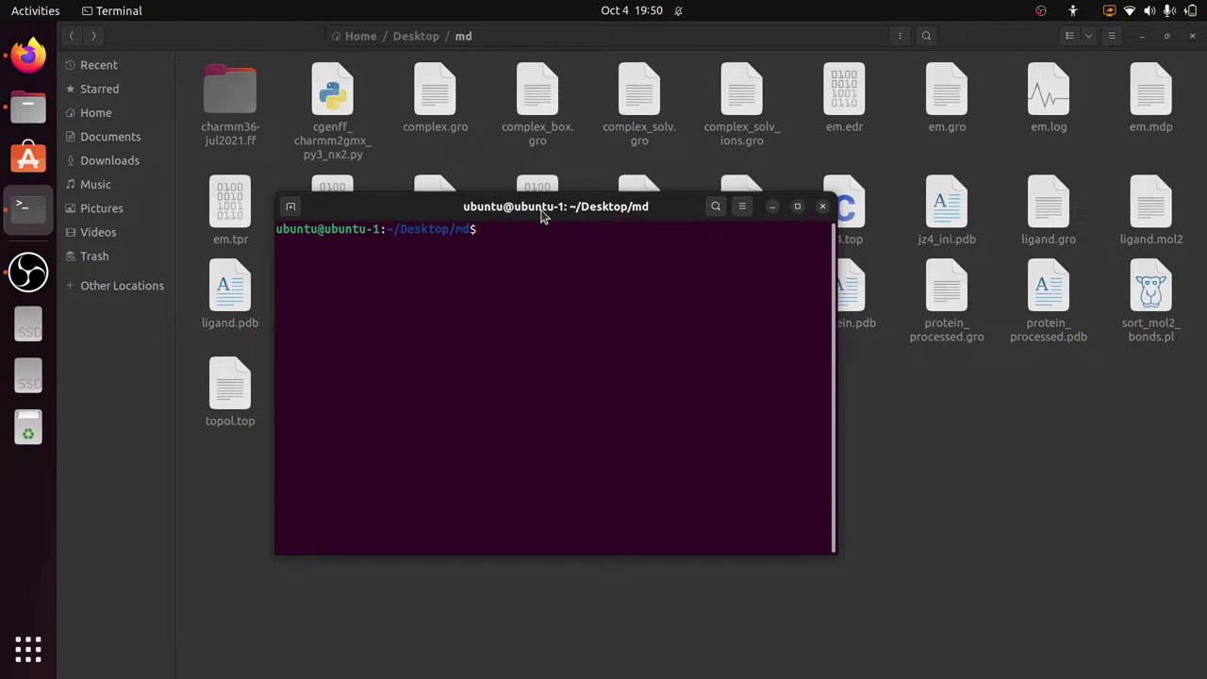
Step: Run gmx make_ndx -f ligand.gro -o index_ligand.ndx and create a group of the ligand's non-hydrogen atoms with 0 & !aH*
type("gmx make_ndx -f ligand.gro -o index_ligand.ndx")
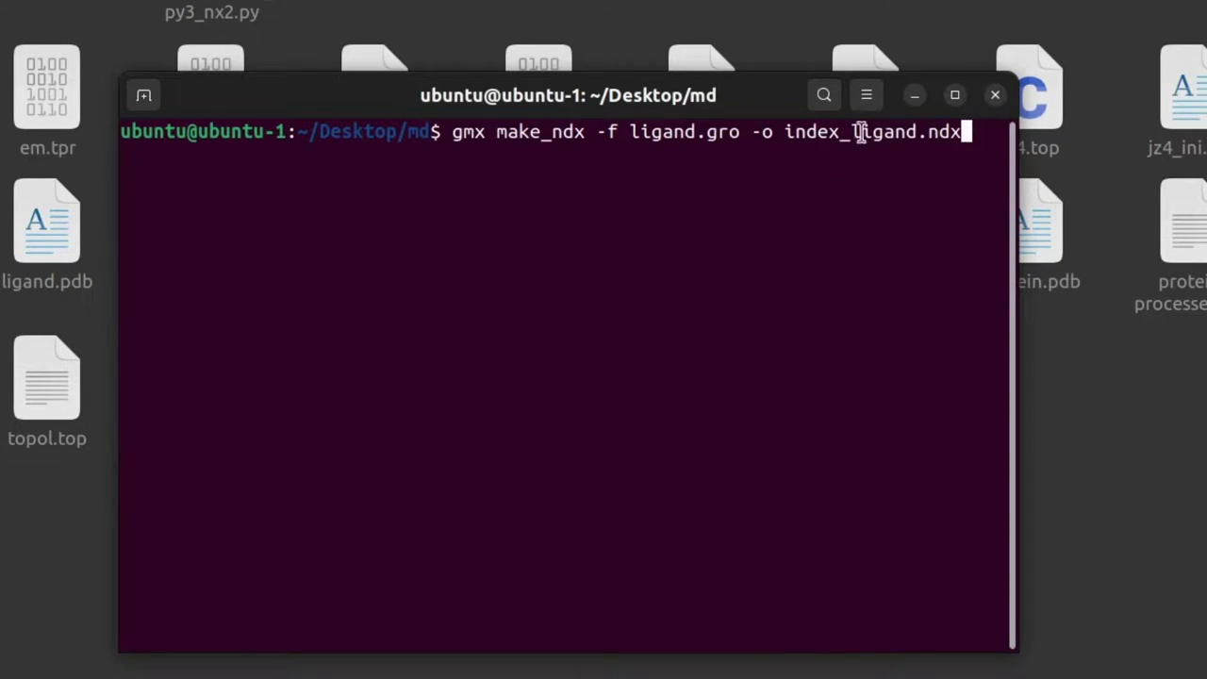
key("Return")
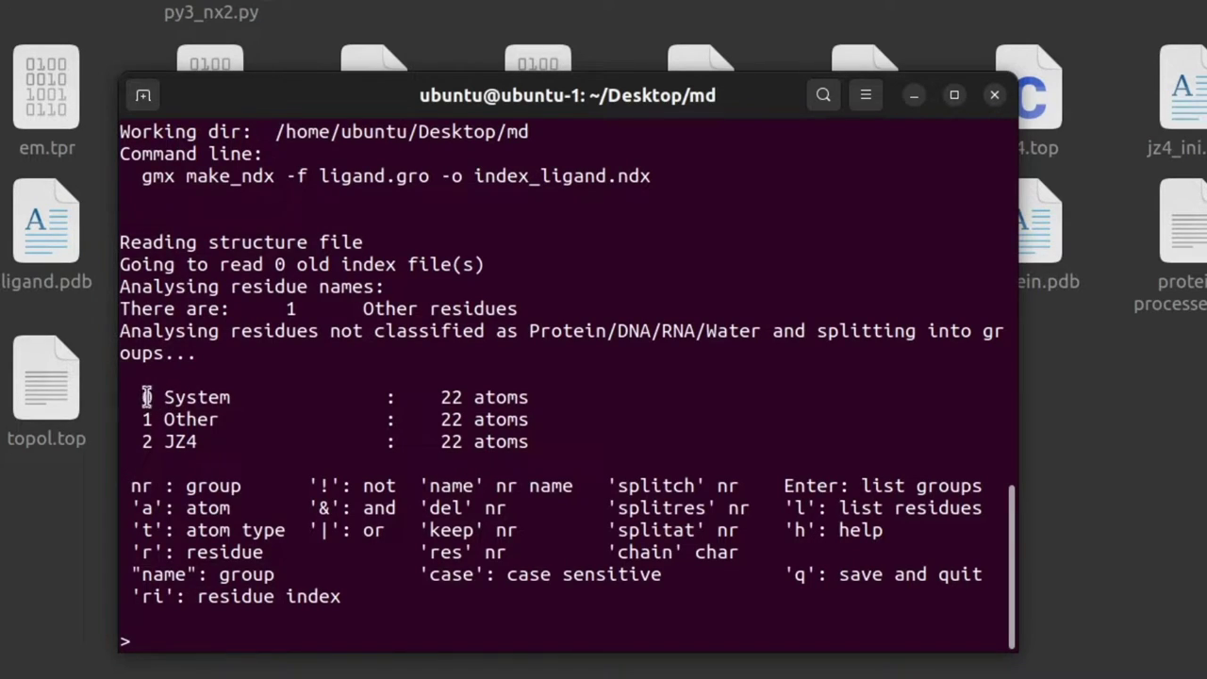
type("0 & !a")
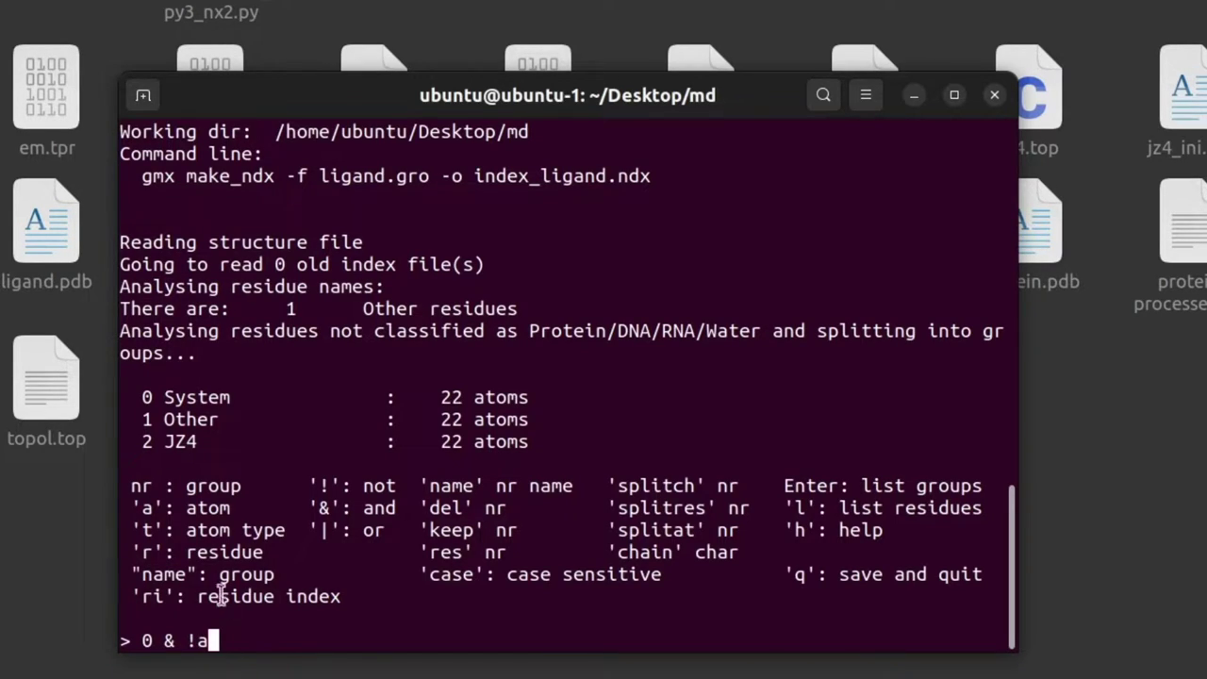
type("H*")
key("Return")
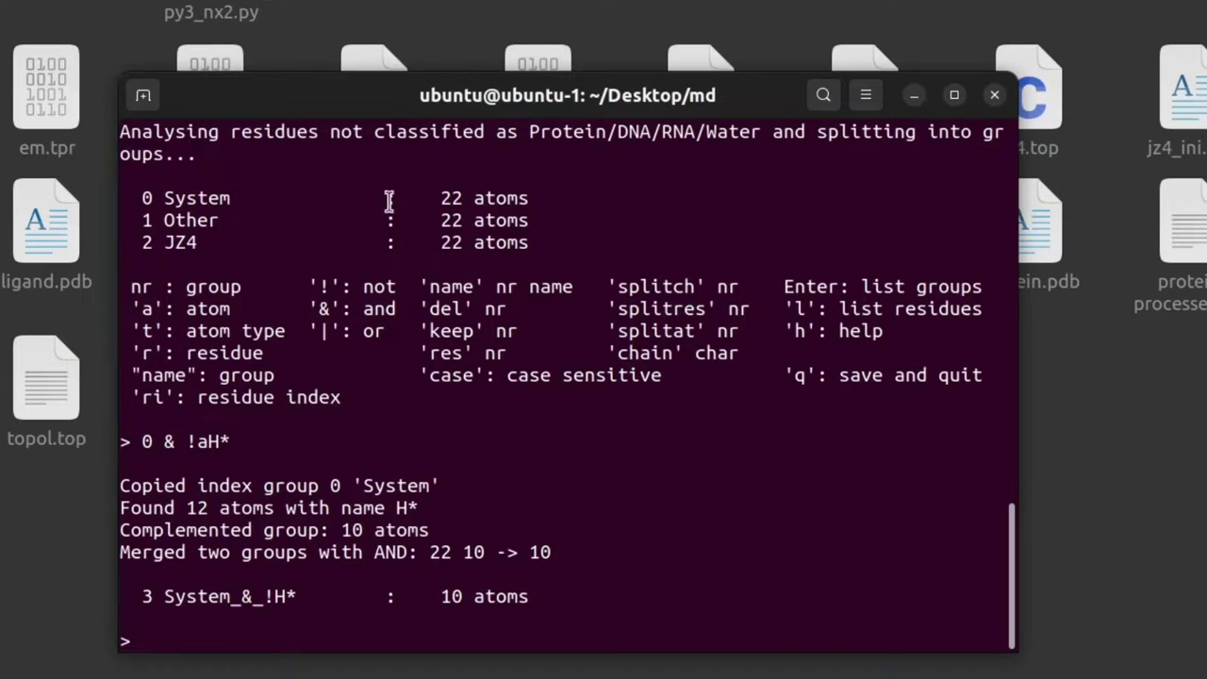
Step: Compare the atom counts of the System, Other, JZ4 and System_&_!H* groups in the make_ndx output
double_click(190, 195)
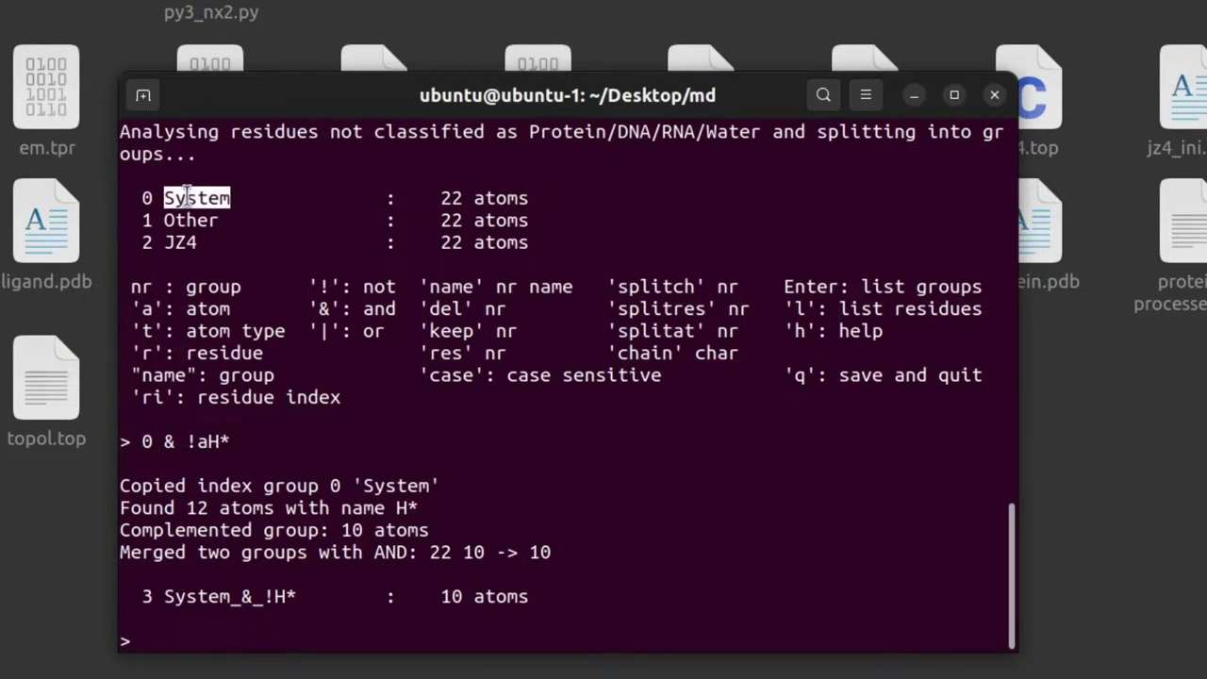
left_click(190, 195)
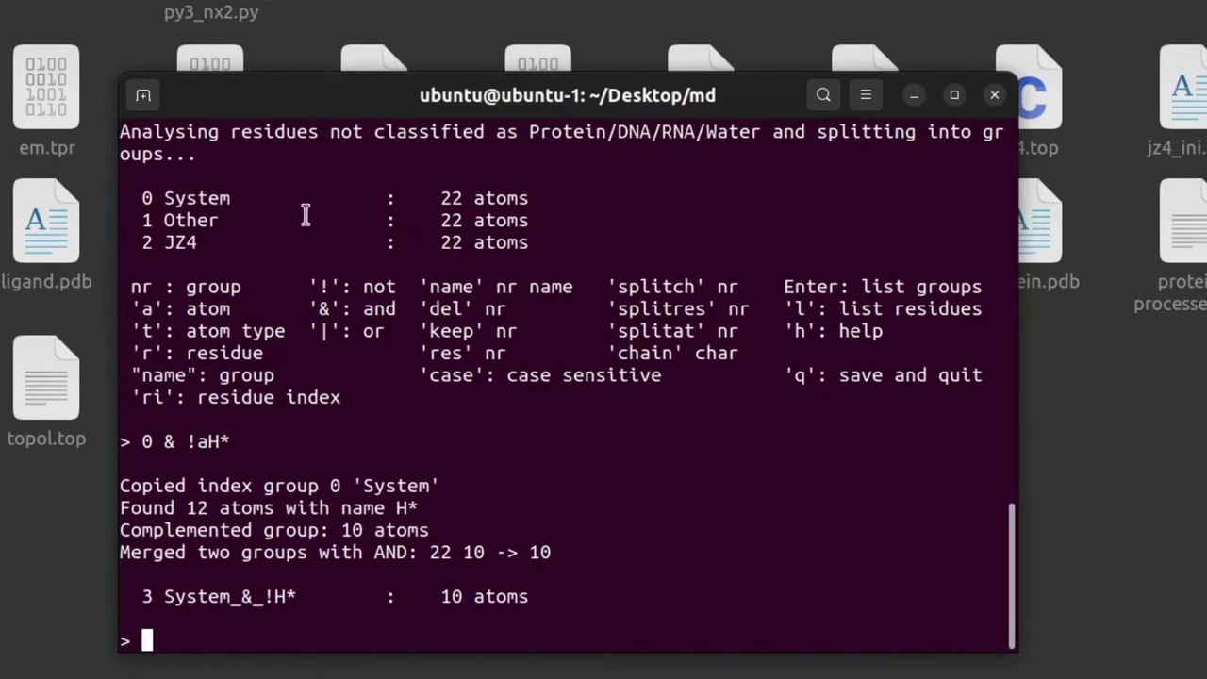
double_click(451, 198)
double_click(191, 219)
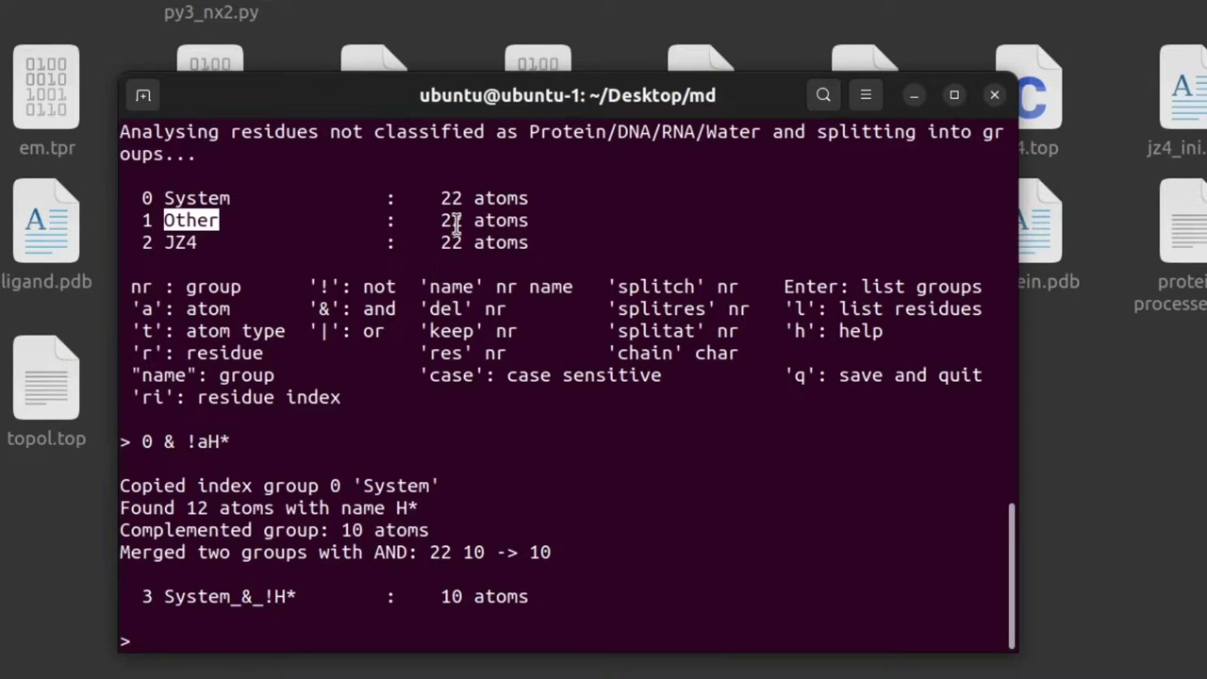
left_click(456, 220)
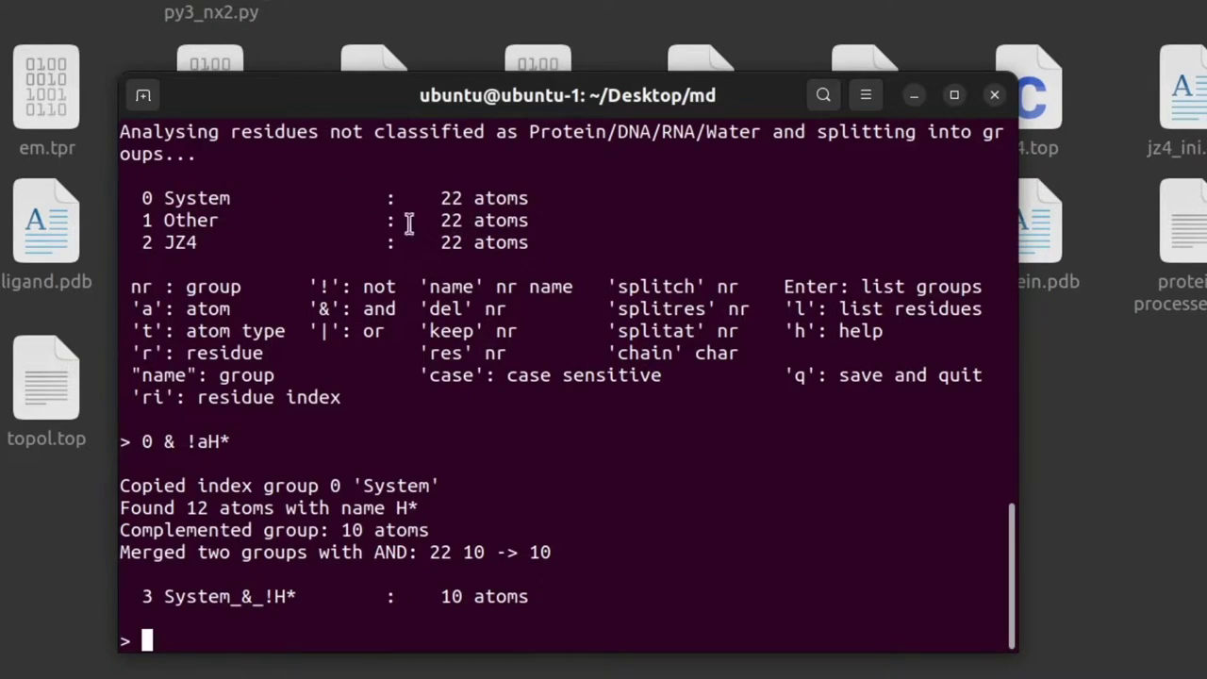
double_click(187, 242)
left_click(451, 245)
double_click(450, 242)
double_click(195, 596)
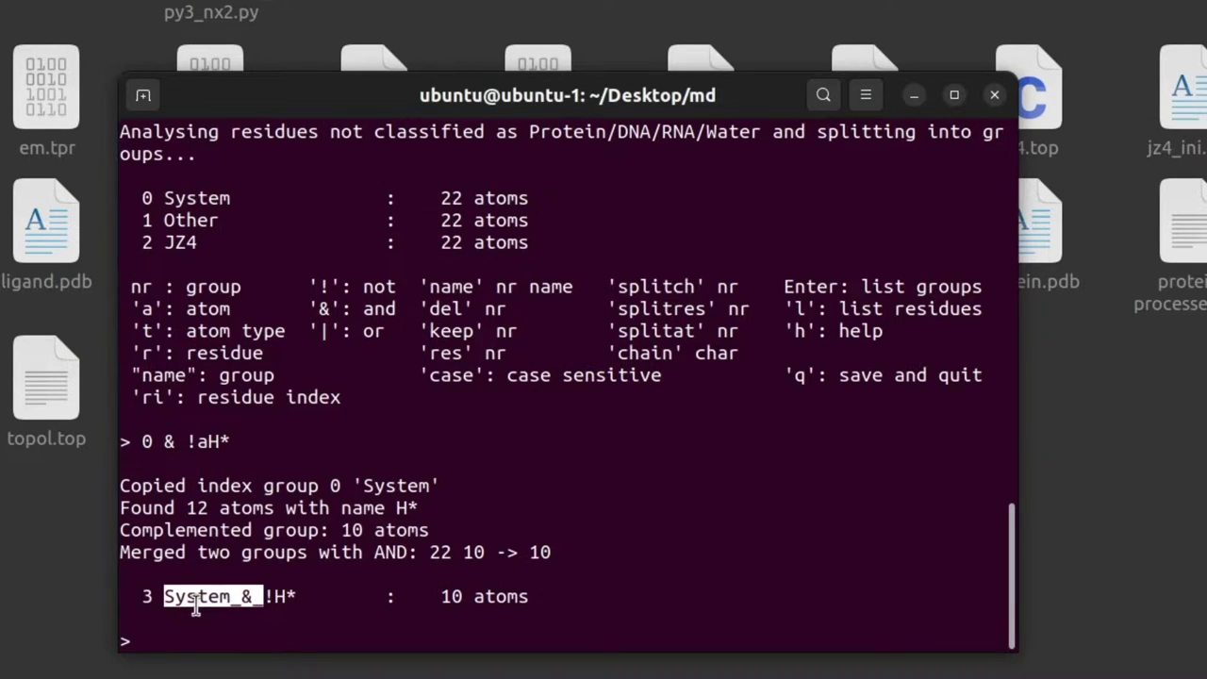
double_click(451, 596)
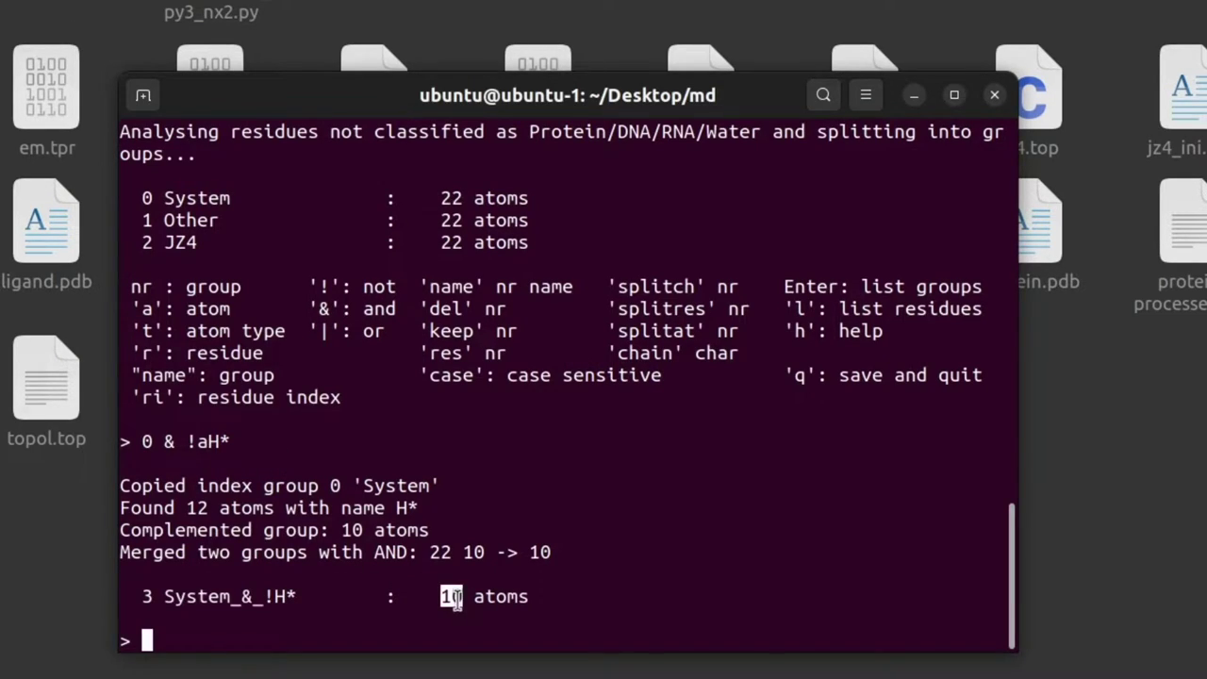
left_click(420, 629)
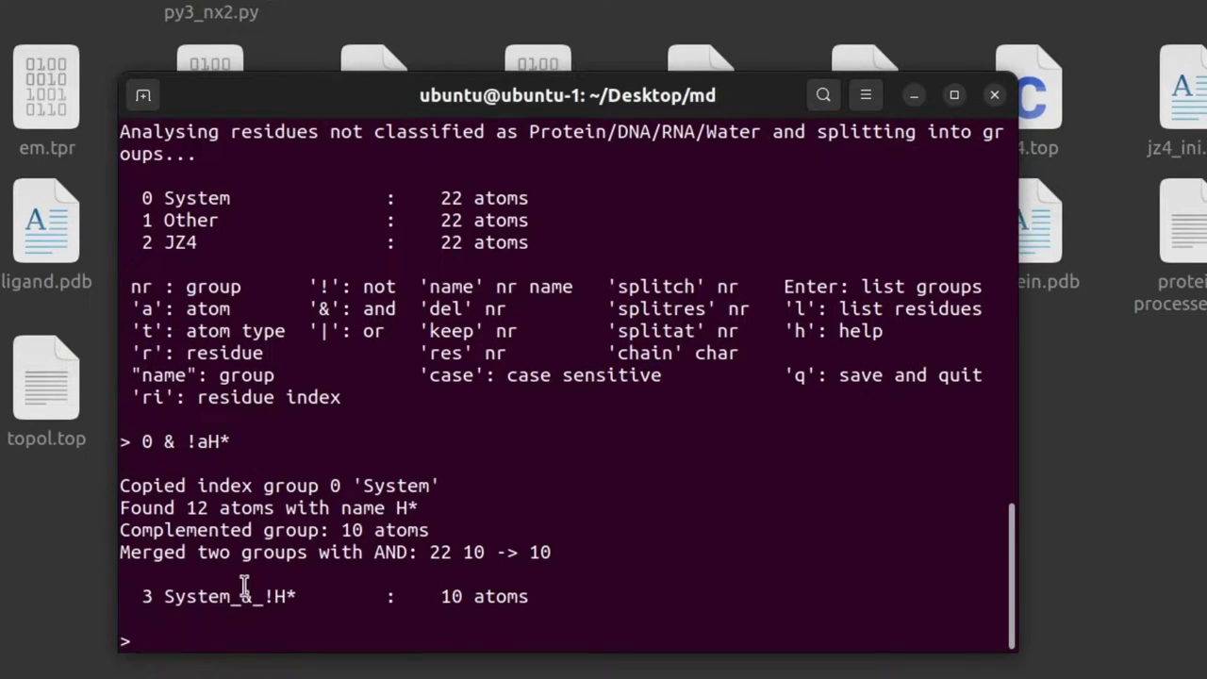
Step: Save the index groups and quit make_ndx with q
type("q")
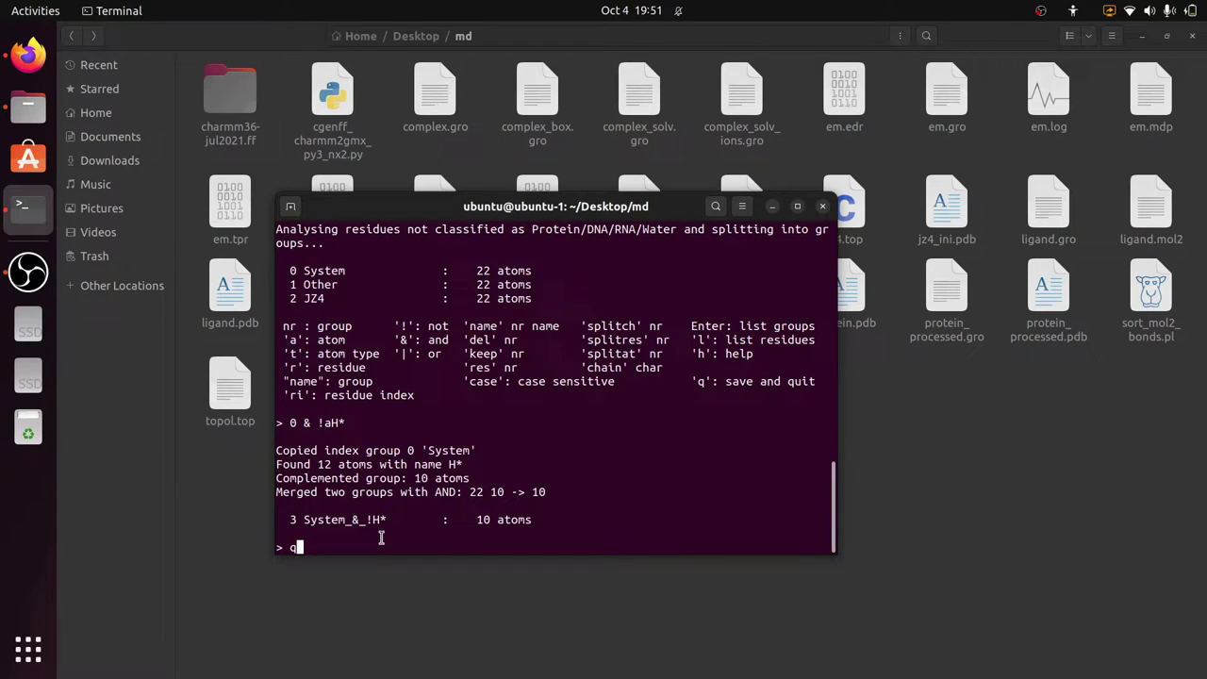
key("Return")
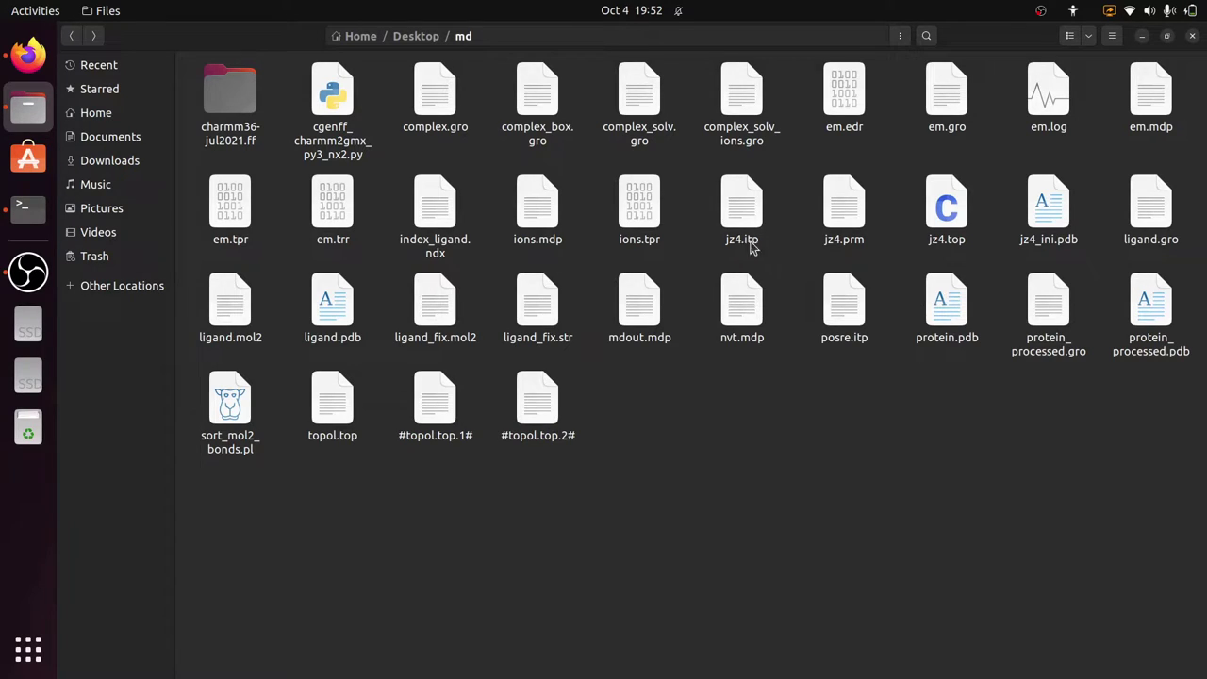
Step: Open index_ligand.ndx from the md folder and examine the atom numbers listed under each group, including System_&_!H*
left_click(434, 205)
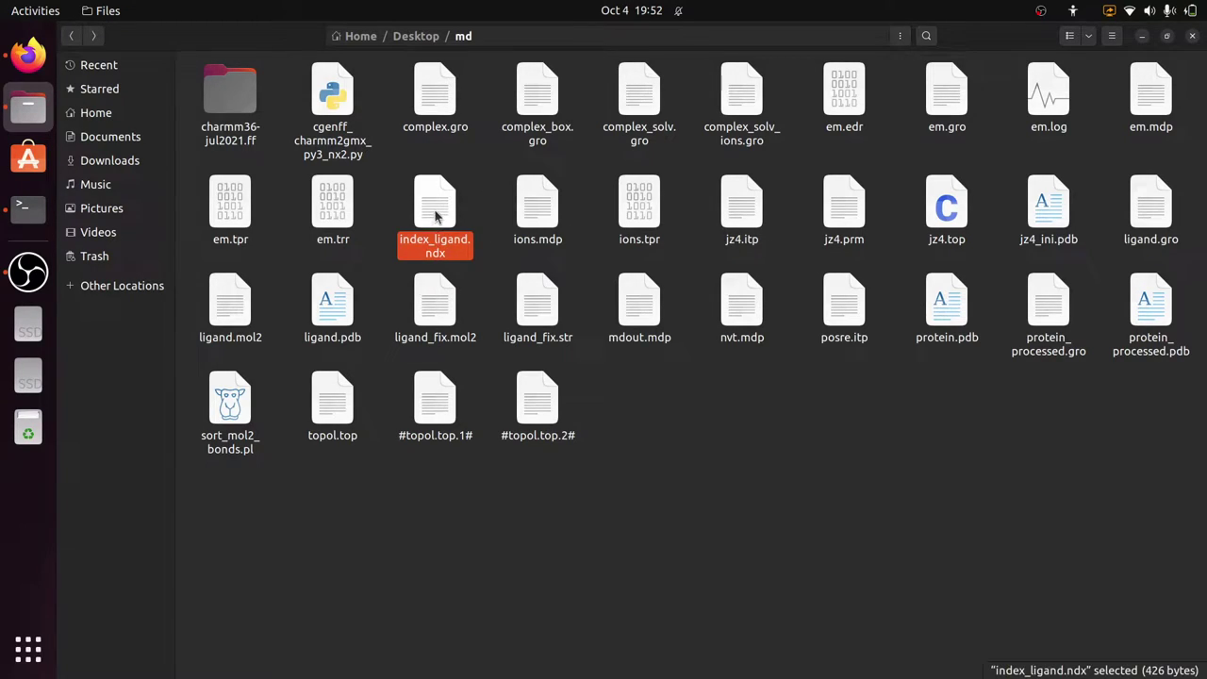
double_click(434, 213)
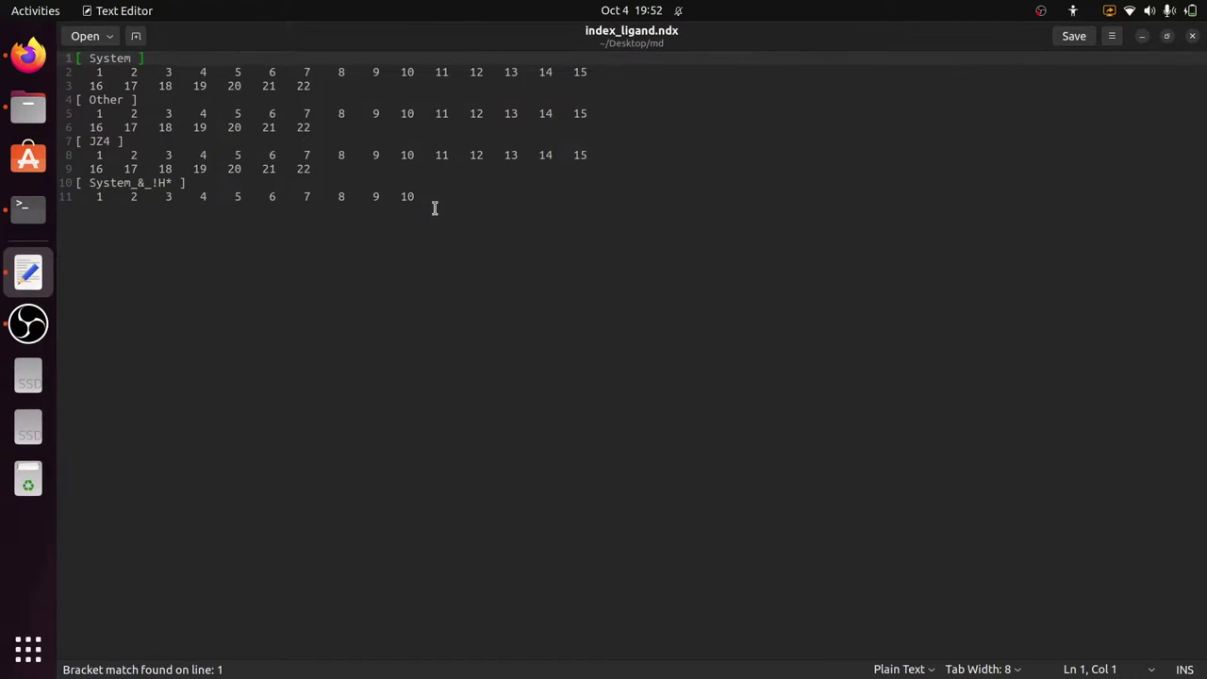
left_click(156, 57)
left_click(186, 183)
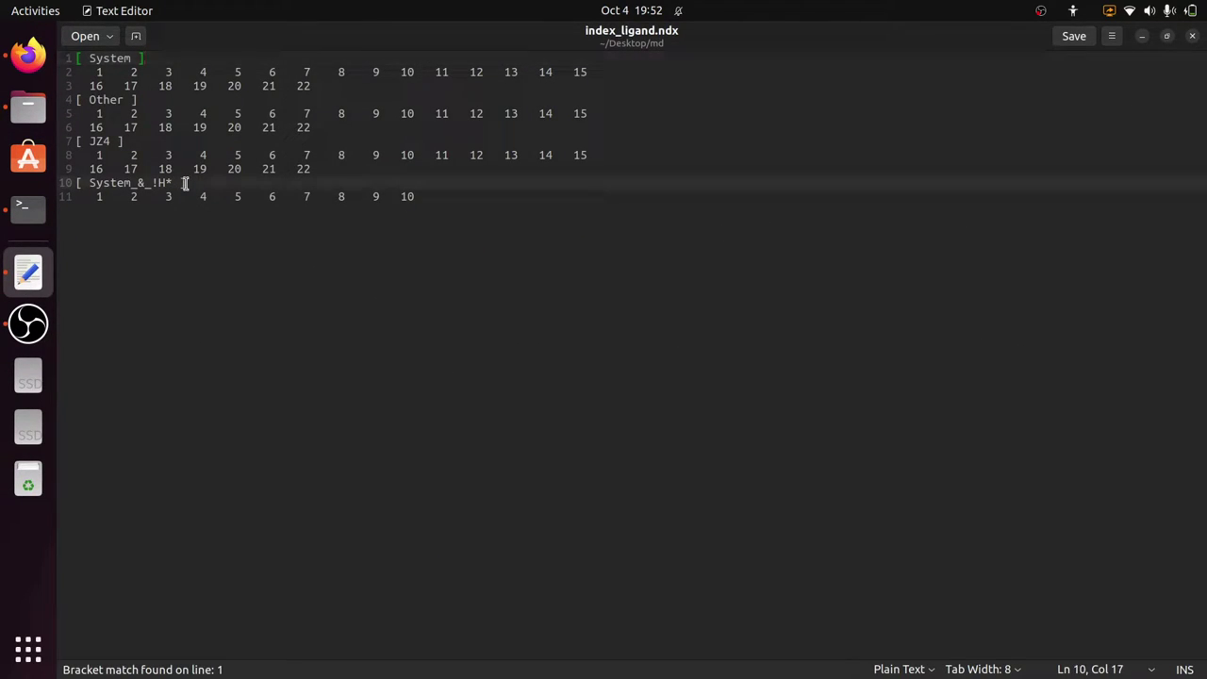
left_click_drag(211, 183, 76, 183)
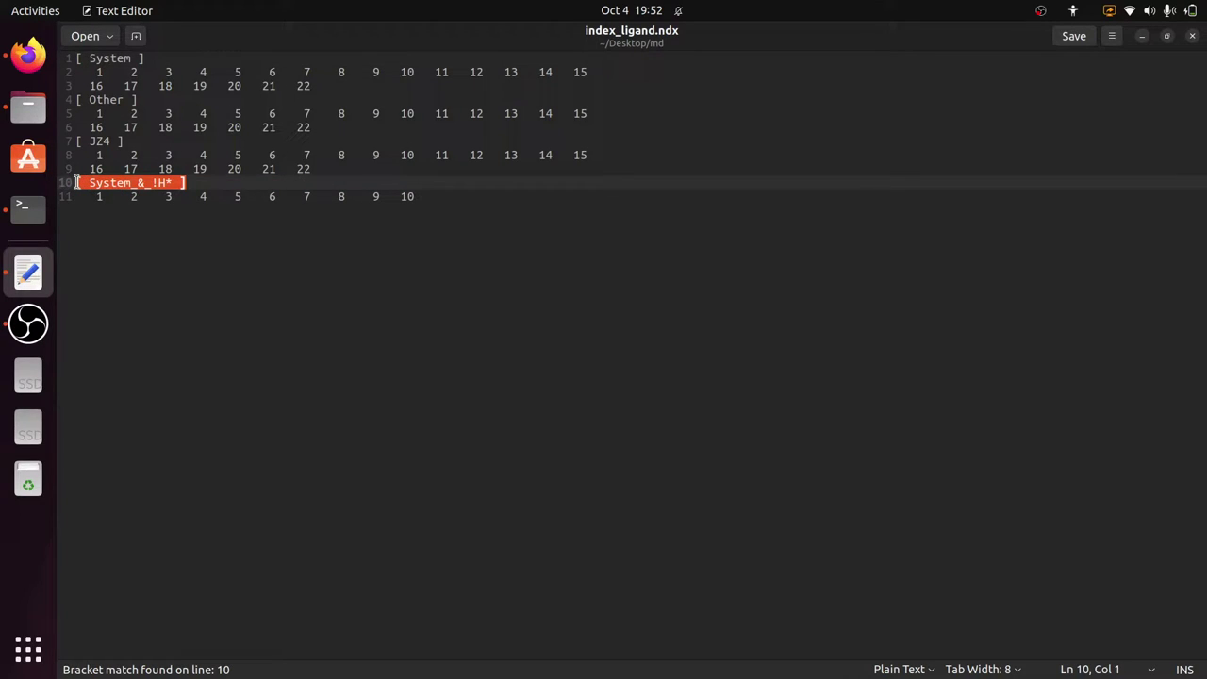
double_click(425, 198)
left_click(321, 171)
key("shift+Down")
left_click(318, 126)
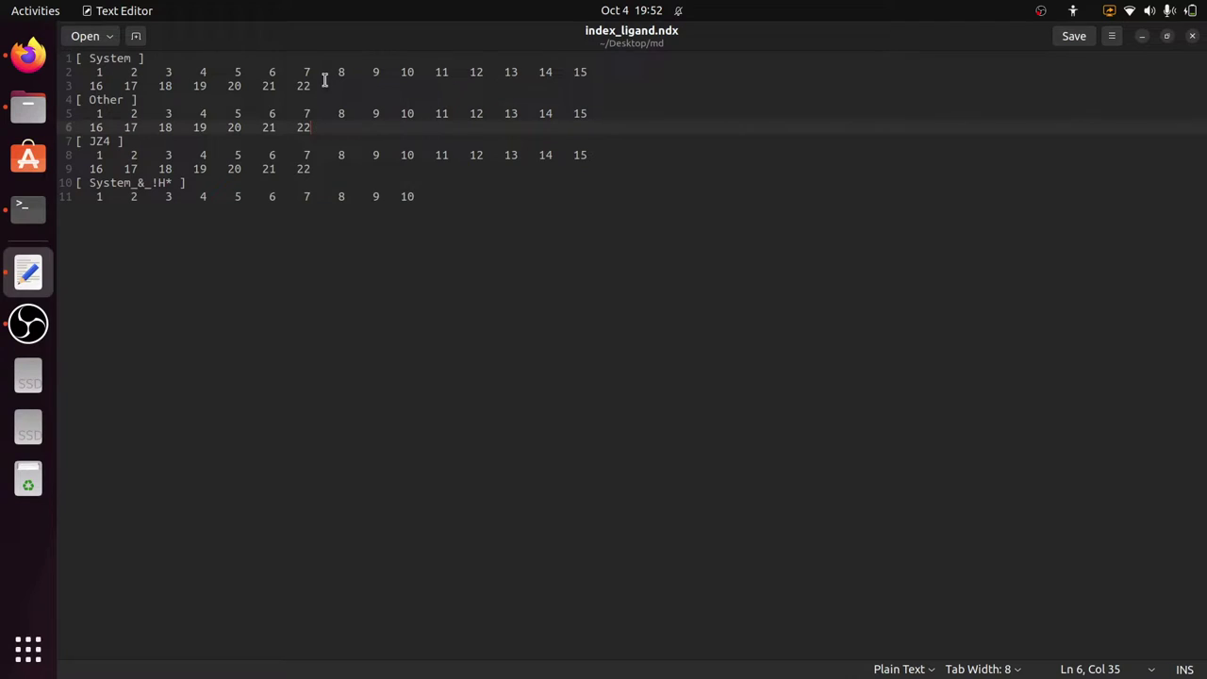
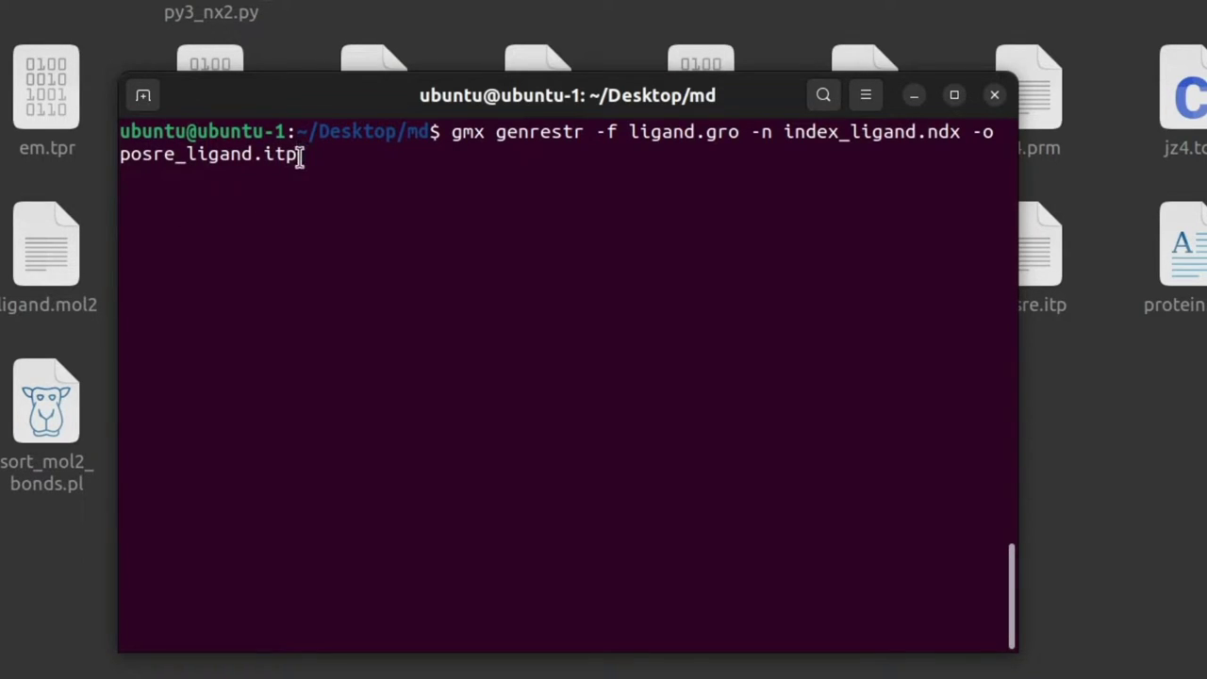
Step: Run gmx genrestr -f ligand.gro -n index_ligand.ndx -o posre_ligand.itp, restrain group 3 (System_&_!H*), and clear the terminal
key("Return")
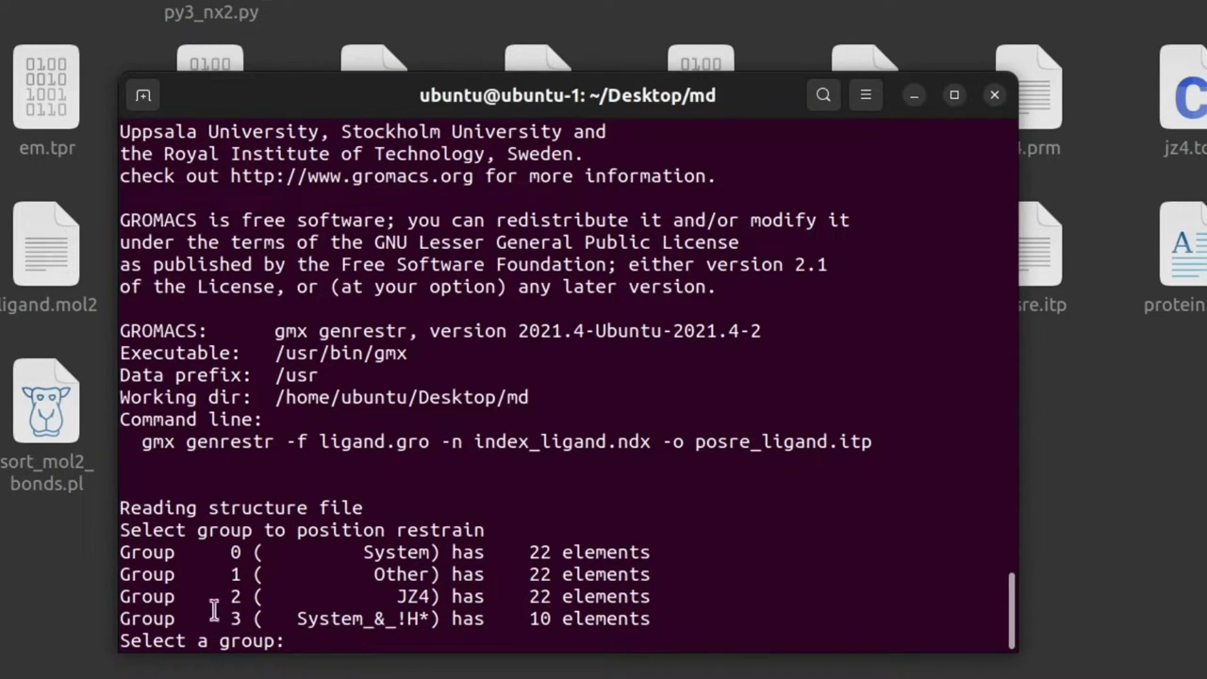
type("3")
key("Return")
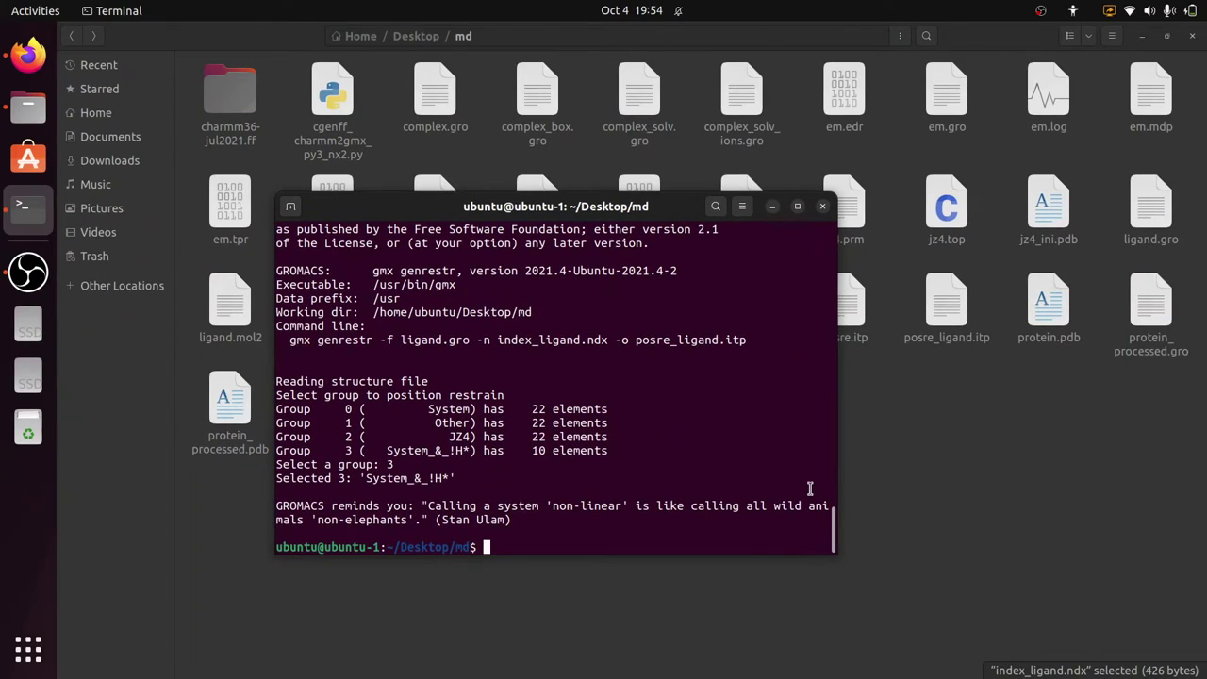
key("ctrl+l")
Step: Open posre_ligand.itp from the md folder, examine the restrained atoms and their force constants, and close the file
left_click(871, 434)
left_click(945, 339)
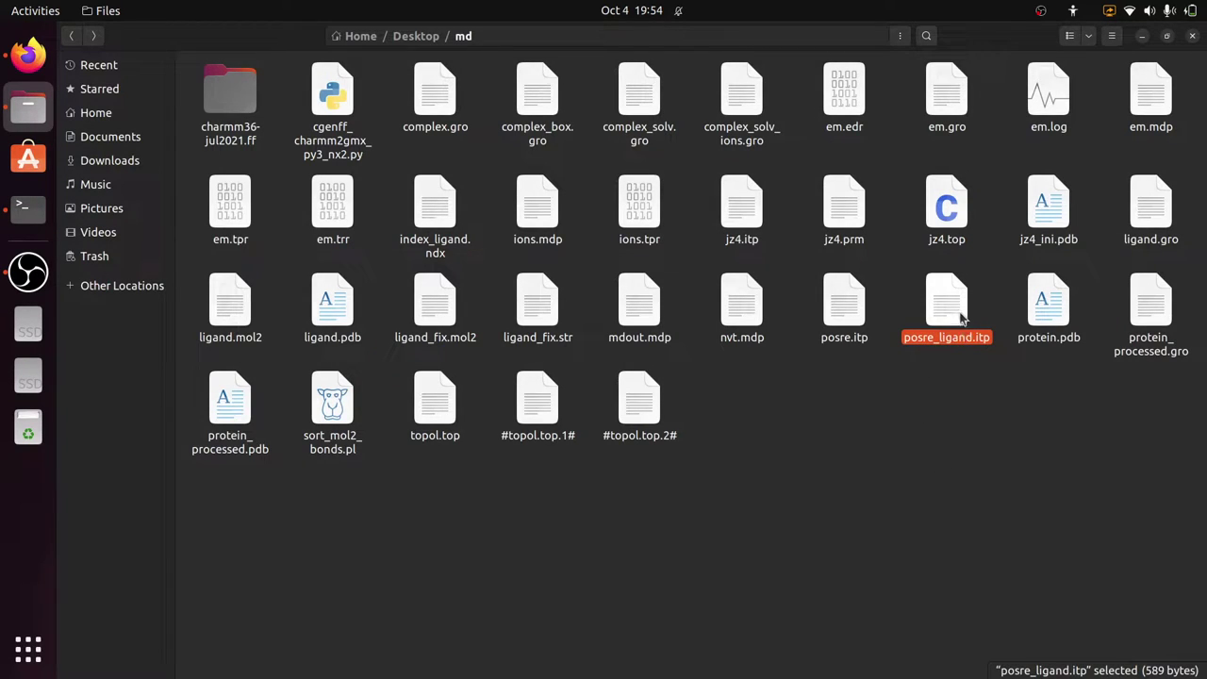
double_click(957, 311)
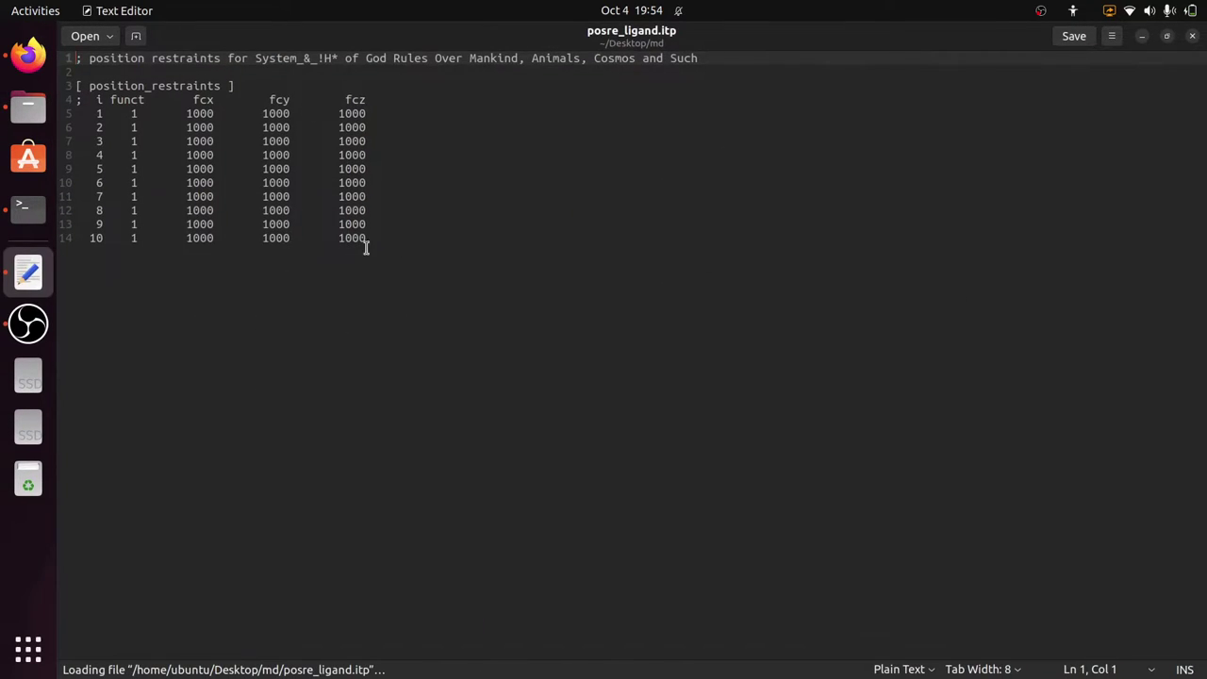
left_click(106, 238)
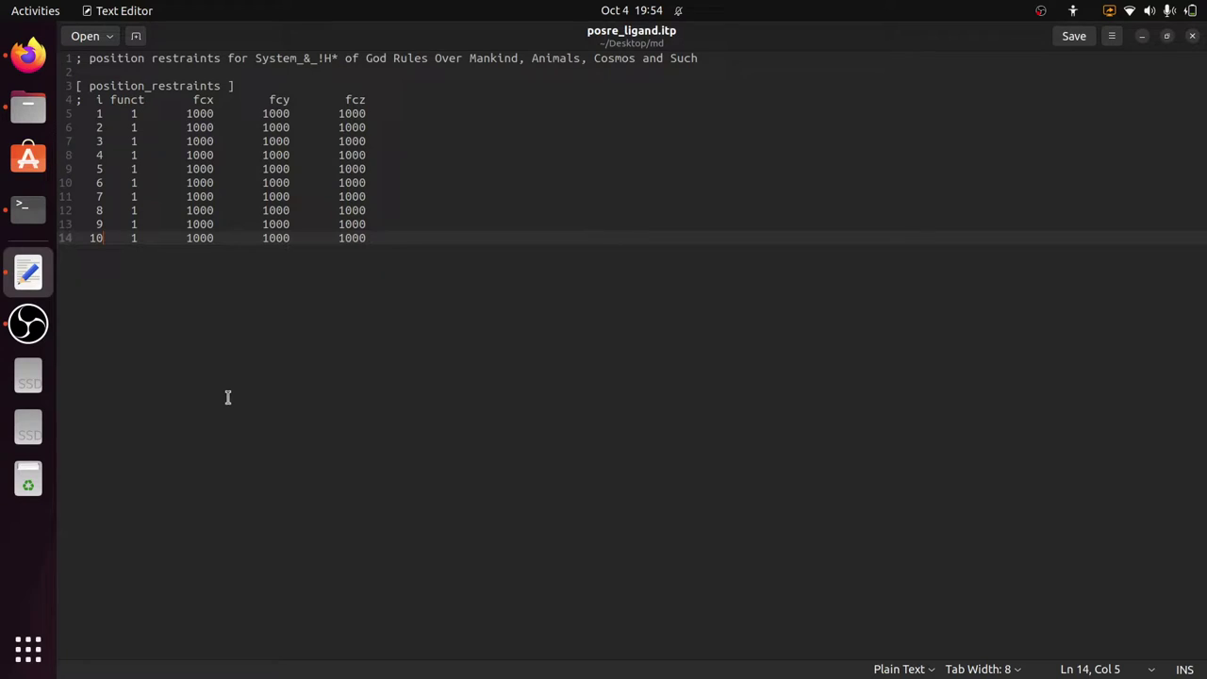
left_click(1192, 36)
left_click(895, 439)
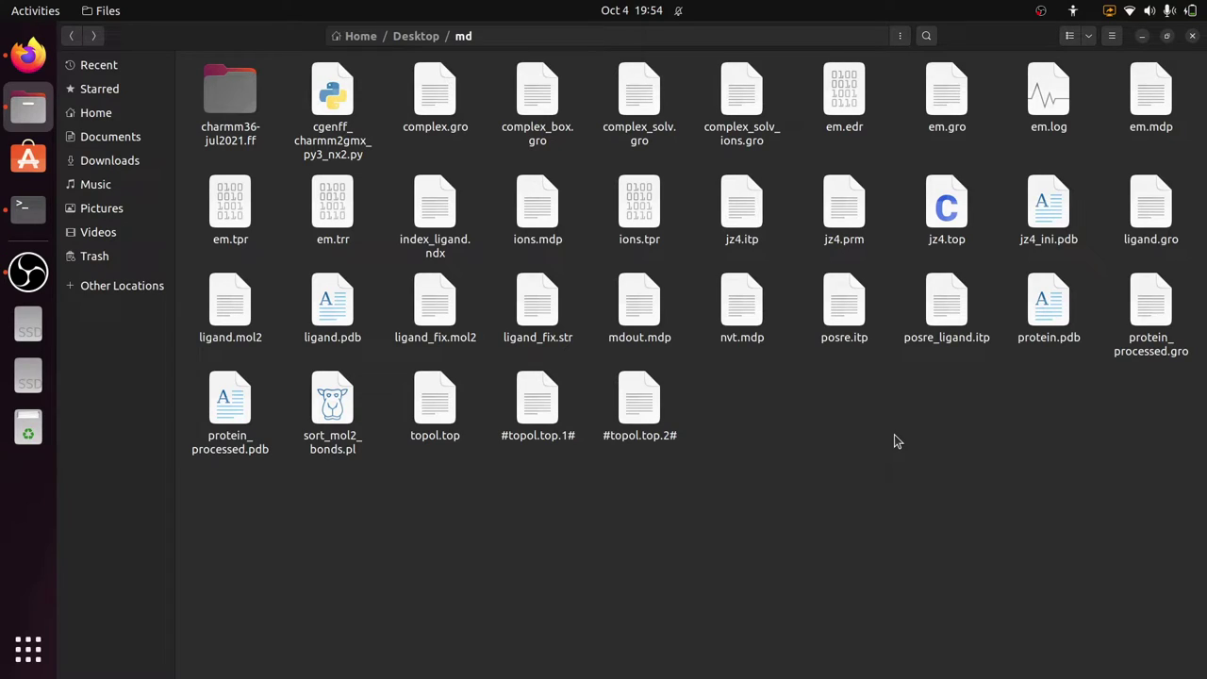
Step: Open topol.top from the md folder and place the cursor after the #include "jz4.itp" line
left_click(434, 426)
double_click(435, 426)
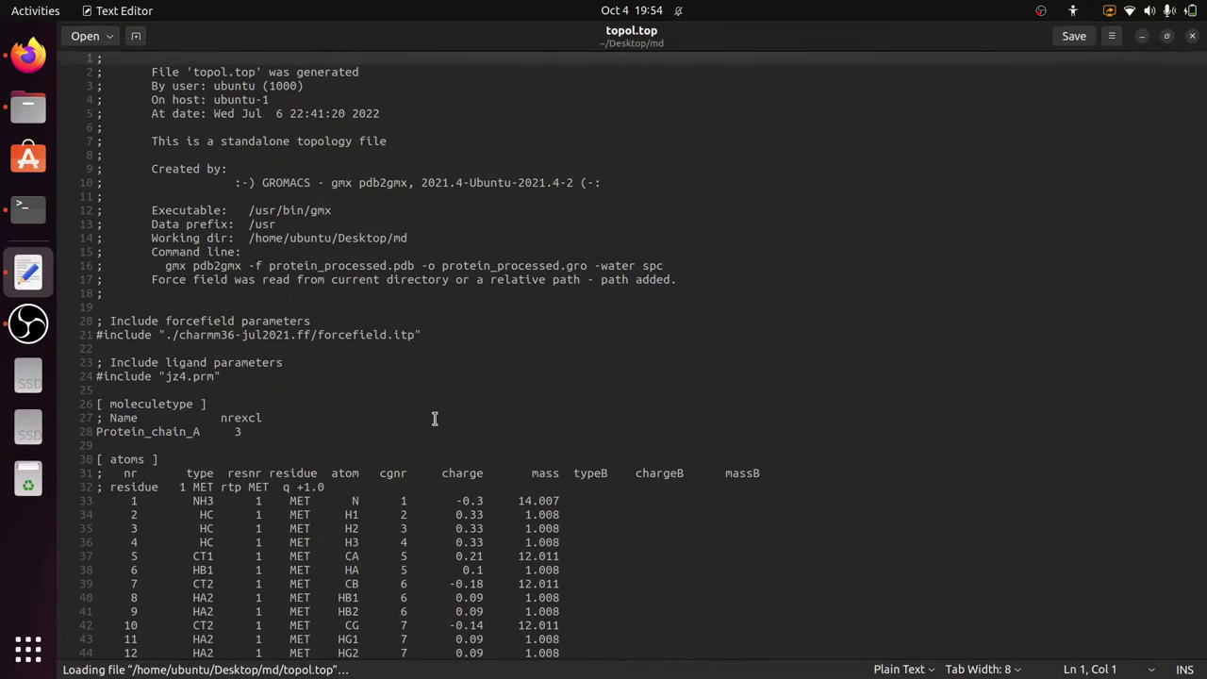
left_click_drag(1203, 66, 1203, 644)
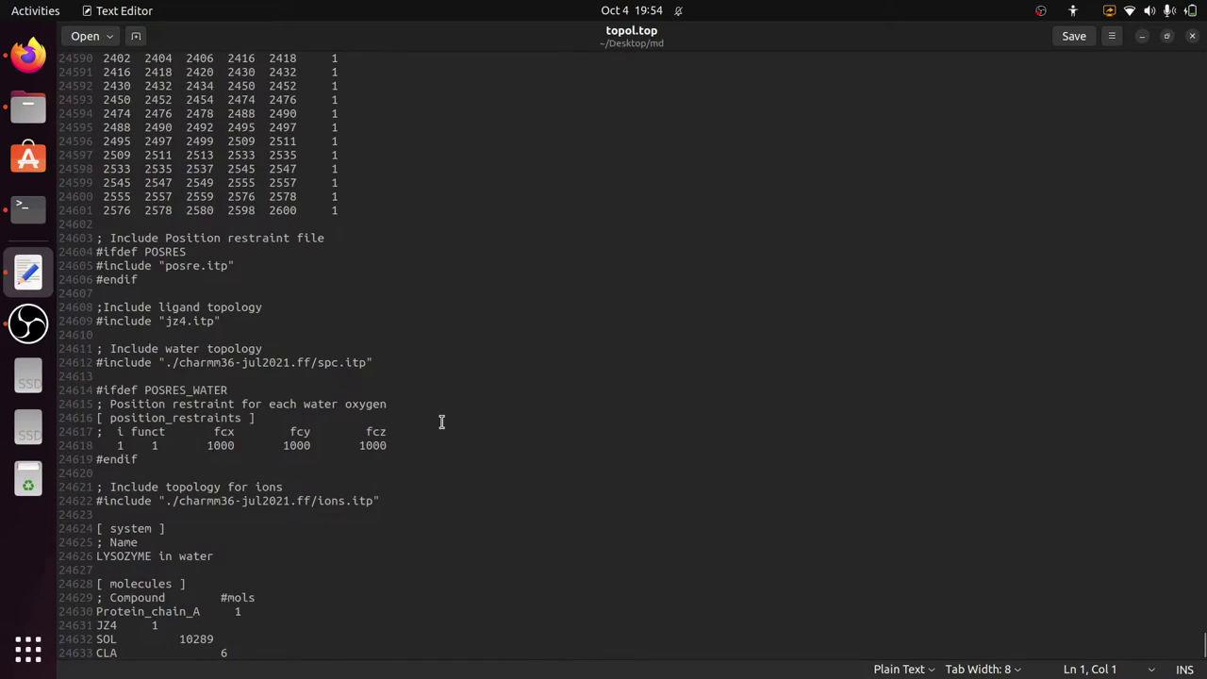
scroll(442, 422, "up", 10)
scroll(439, 421, "down", 15)
left_click(262, 324)
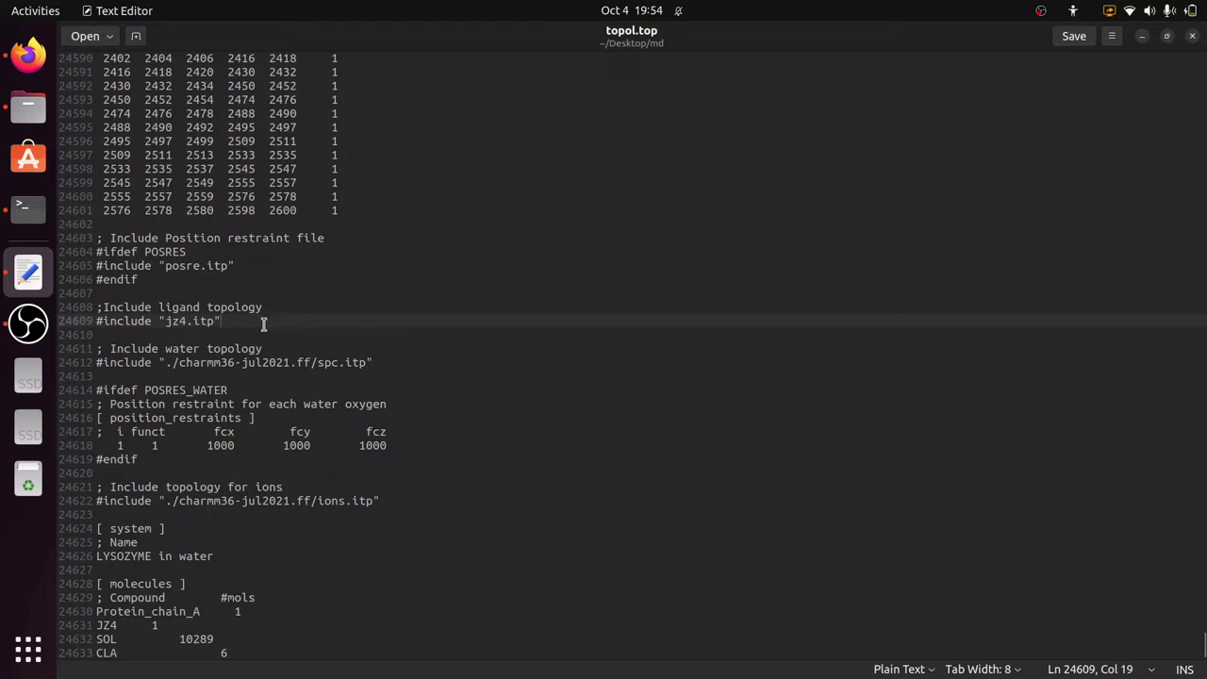
Step: Below the ligand topology include, add an #ifdef POSRES block with #include "posre_ligand.itp" and #endif, and save and close topol.top
key("Return")
key("Return")
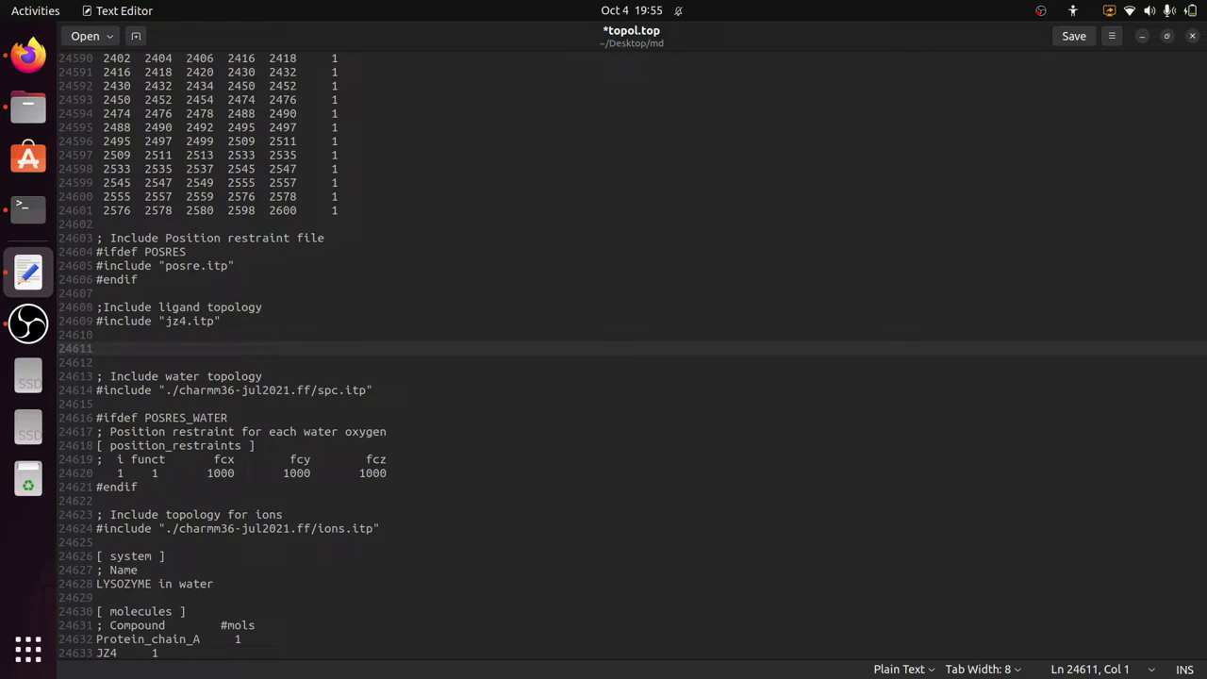
type("#ifdef POSRES")
key("Return")
type("#include \"posre_ligand.itp\"")
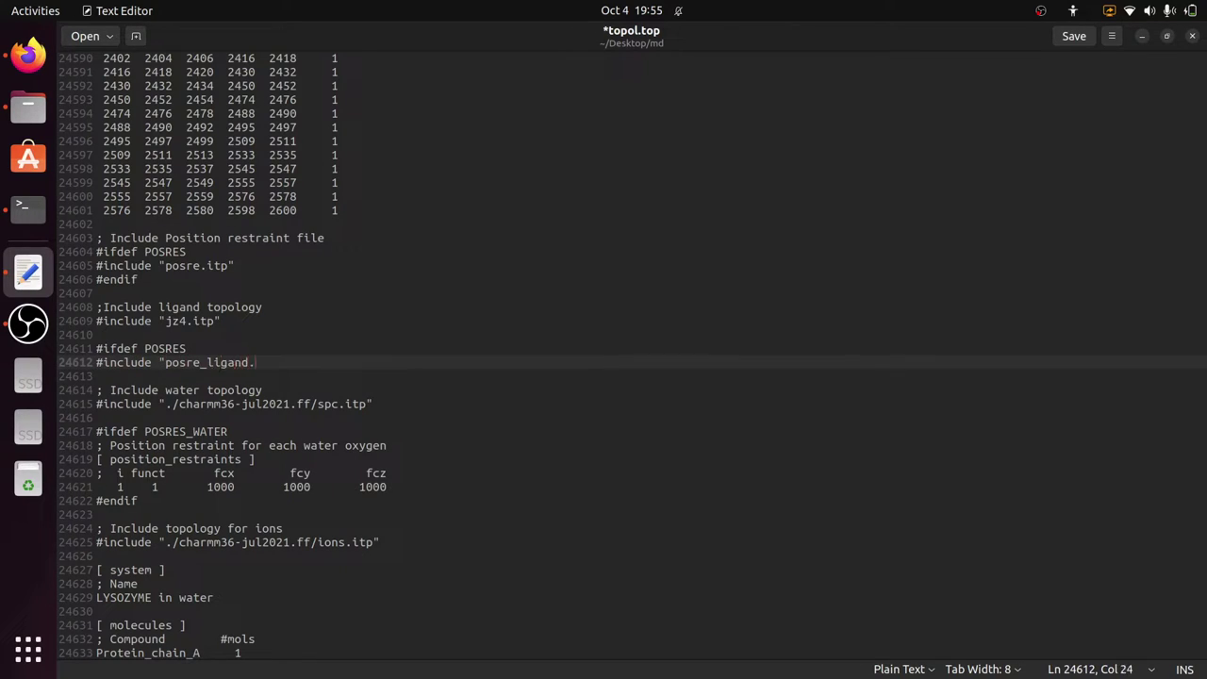
key("Return")
type("#endif")
key("Return")
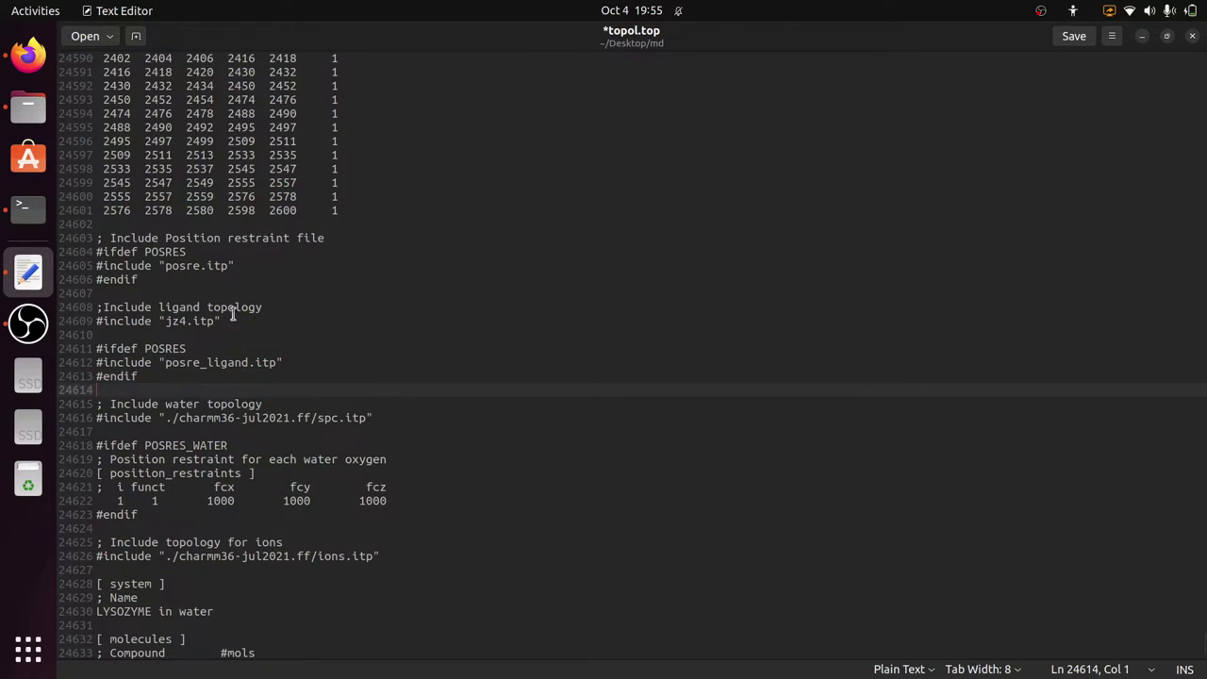
key("ctrl+s")
left_click(1192, 36)
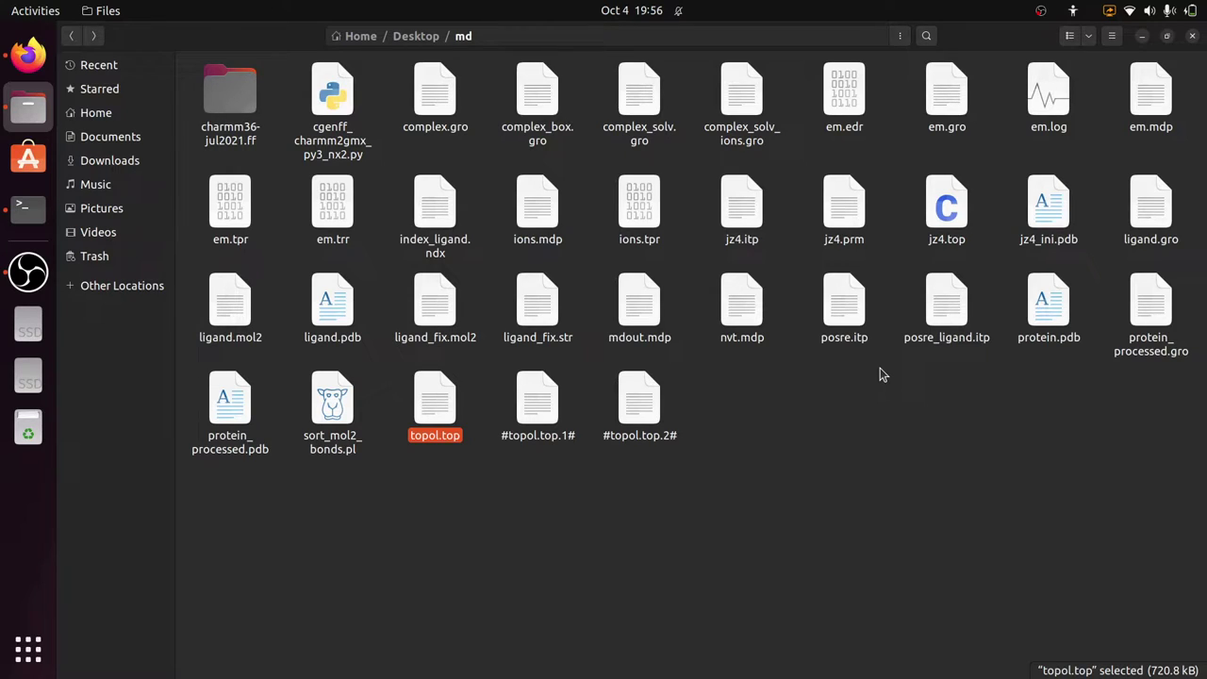
Step: Return to the terminal and run gmx make_ndx -f em.gro -o index.ndx
left_click(25, 208)
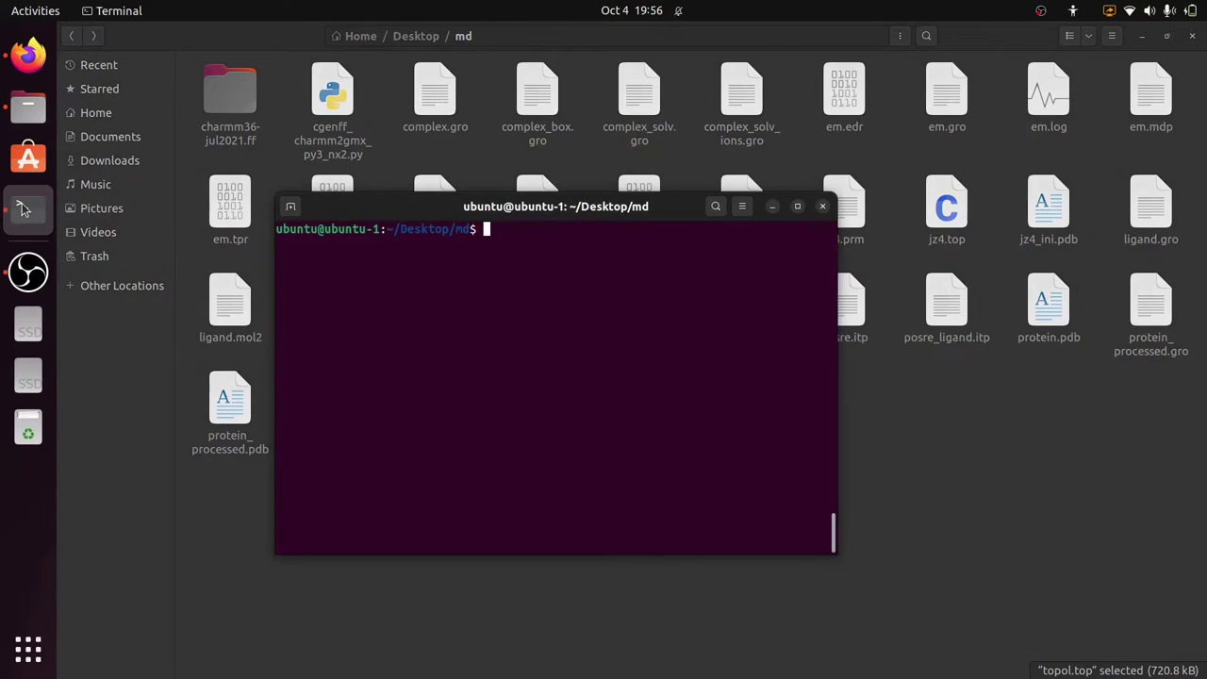
type("gmx make_ndx -f em.gro -o index.ndx")
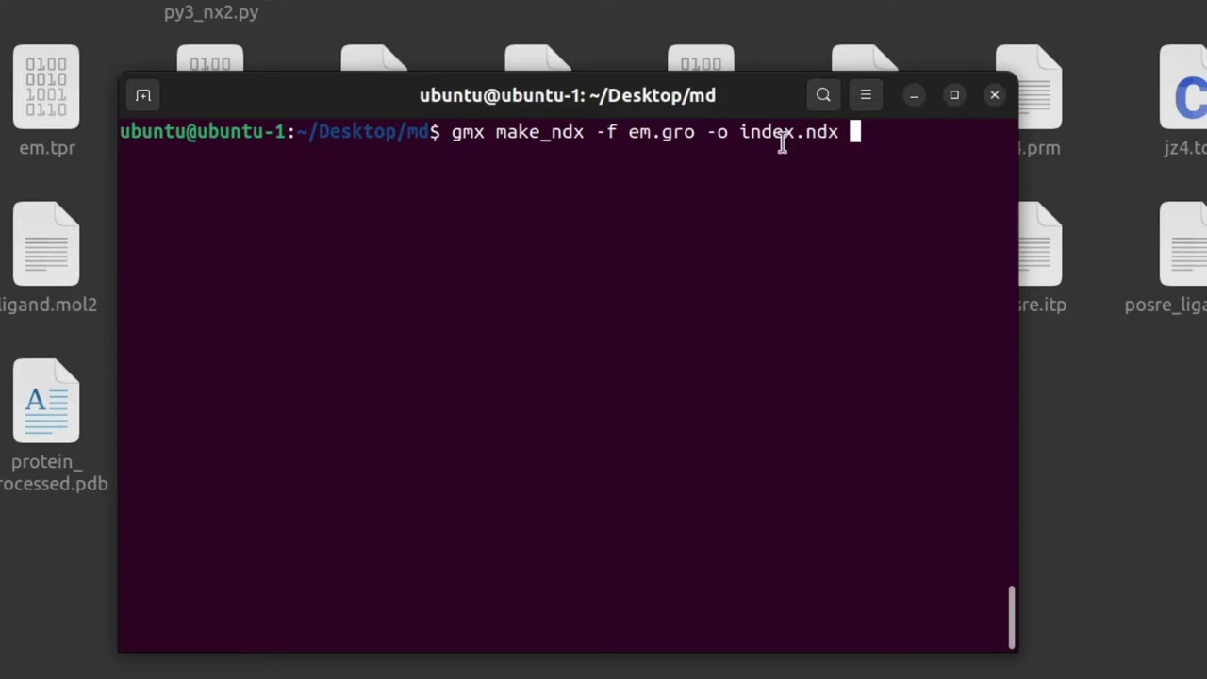
key("Return")
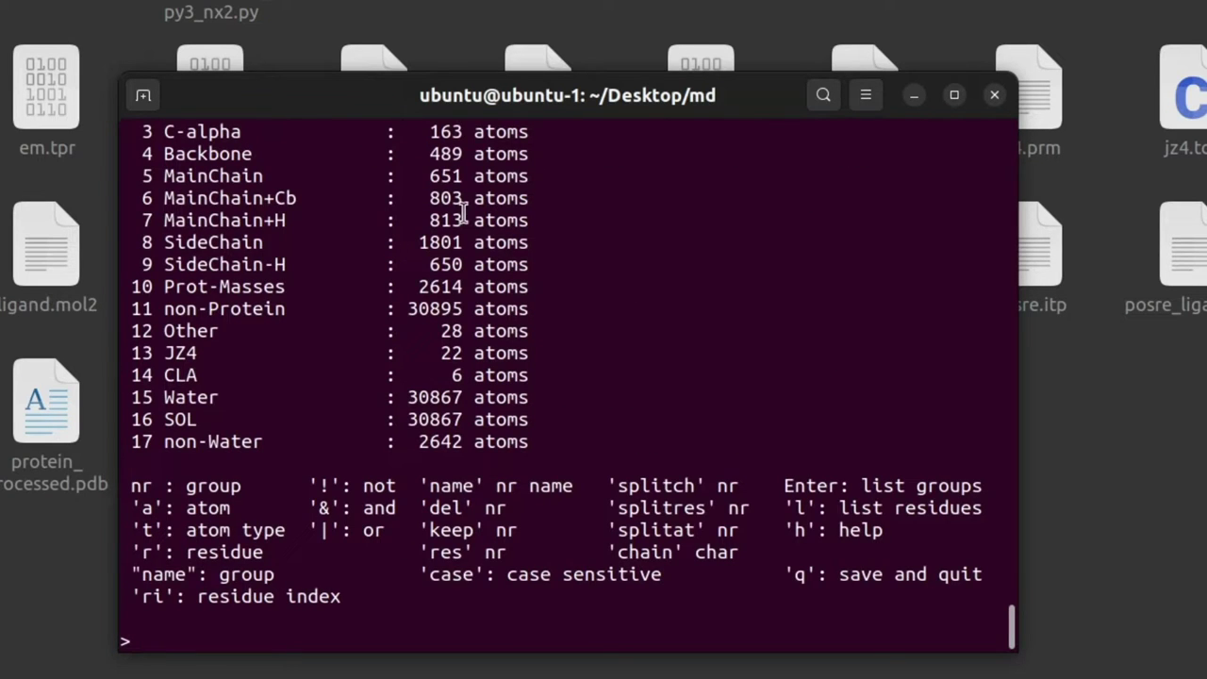
Step: Merge the Protein and JZ4 groups into one index group with 1 | 13
scroll(380, 273, "up", 2)
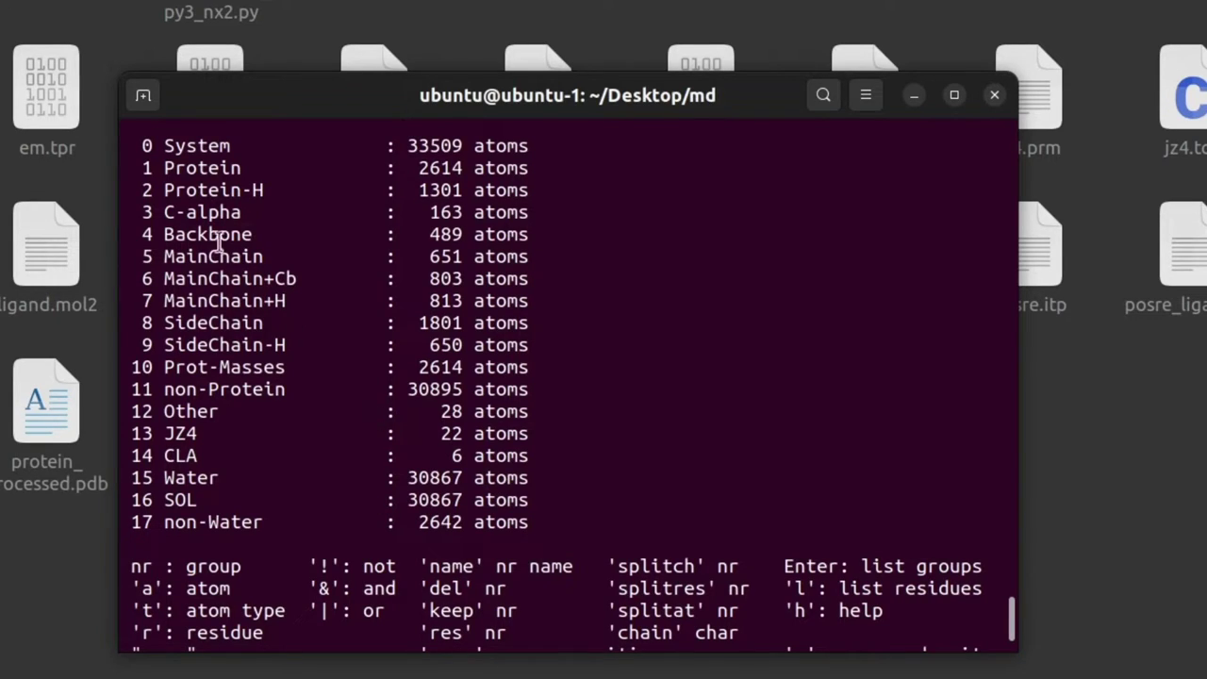
double_click(172, 170)
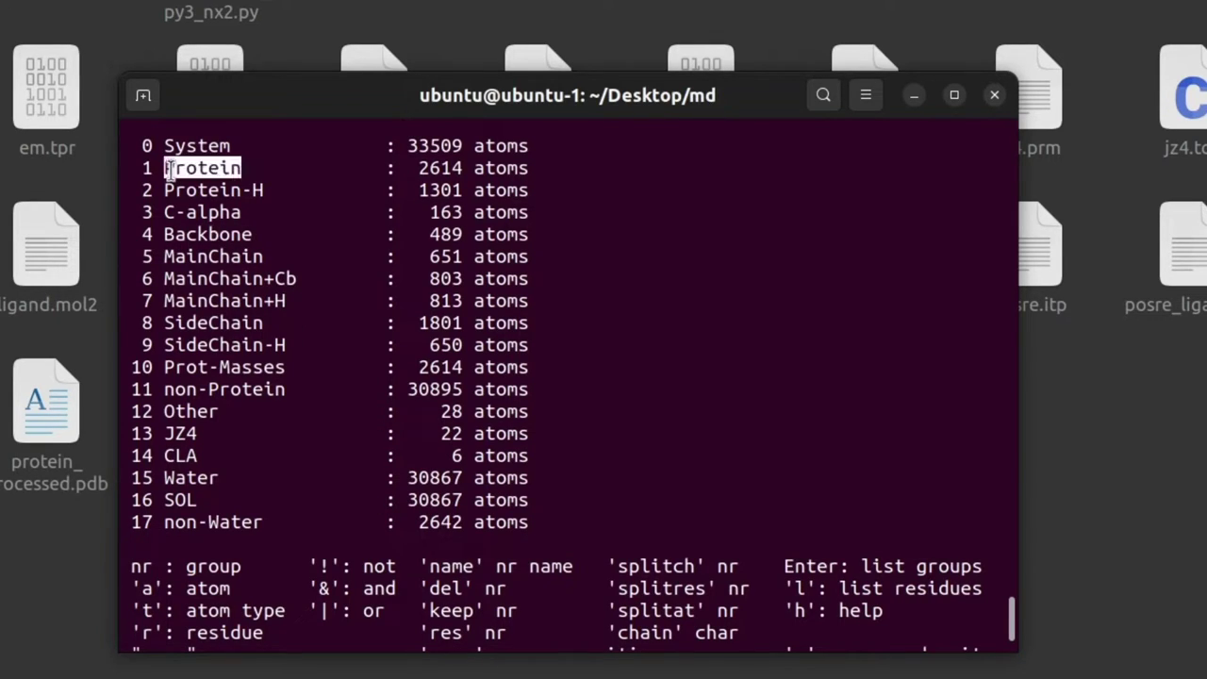
double_click(178, 433)
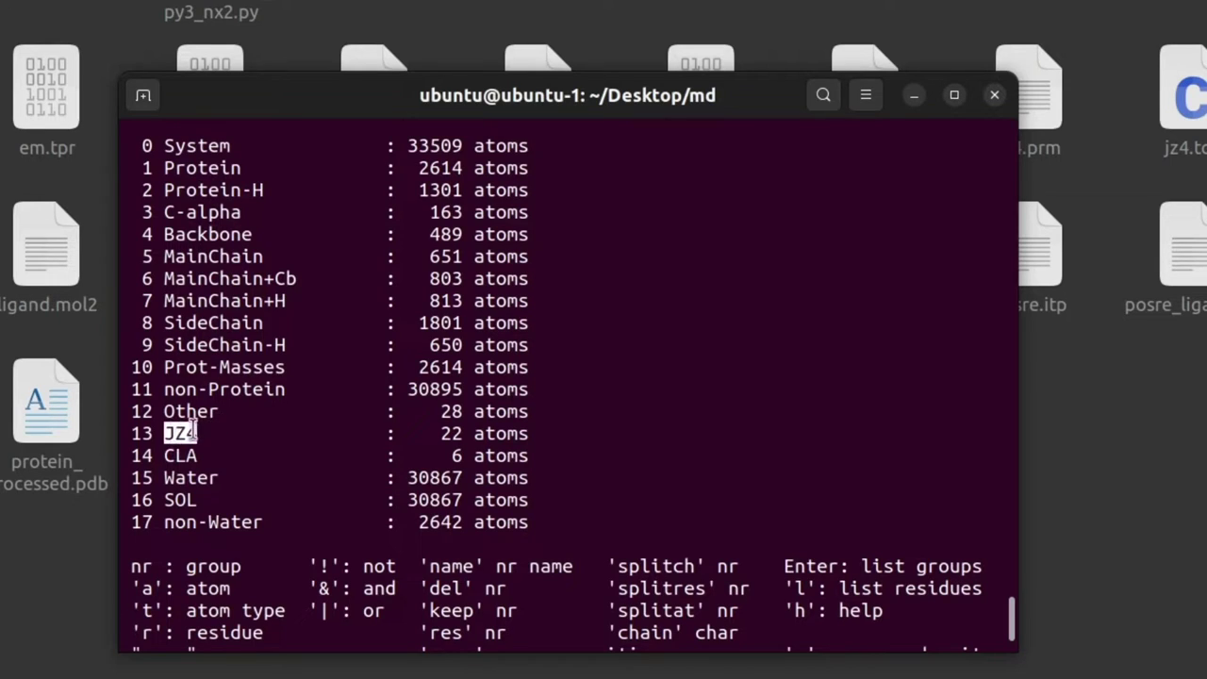
left_click(302, 458)
scroll(301, 458, "down", 2)
type("!")
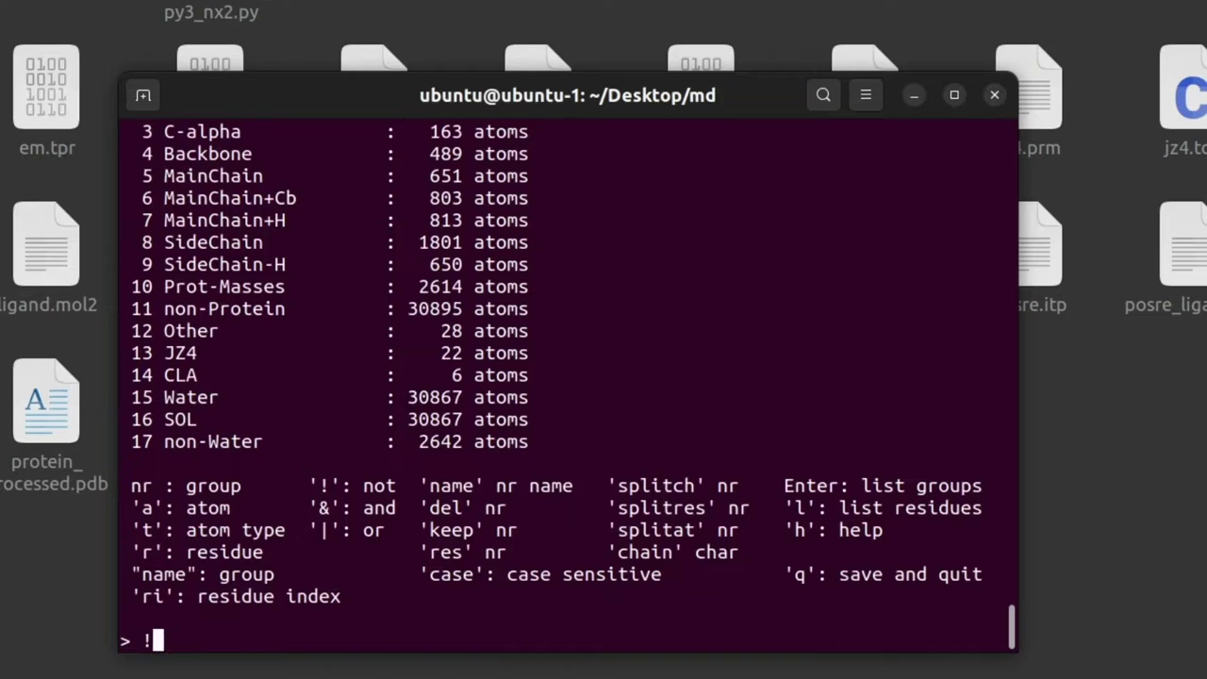
key("BackSpace")
type("1 | 13")
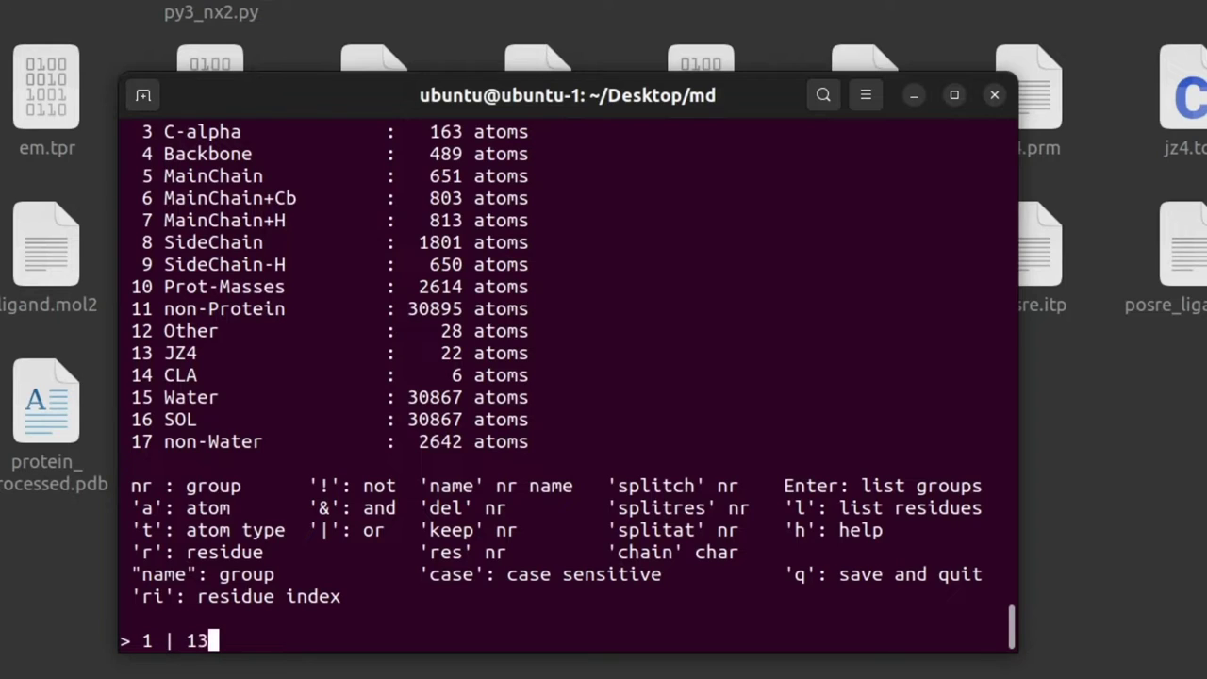
key("Return")
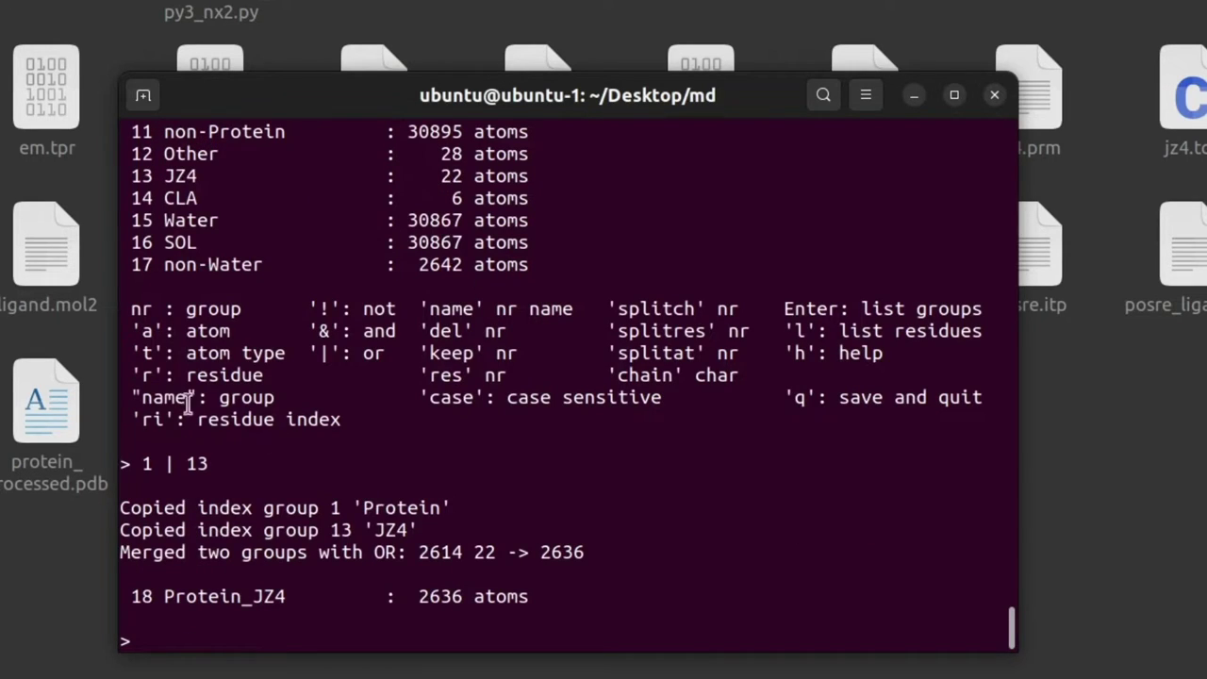
Step: Find the Water and CLA group numbers in the group list and merge the two groups with 15 | 14
mouse_move(194, 593)
left_mouse_down()
mouse_move(240, 531)
mouse_move(216, 589)
left_mouse_up()
double_click(216, 592)
left_click(225, 592)
scroll(342, 498, "up", 5)
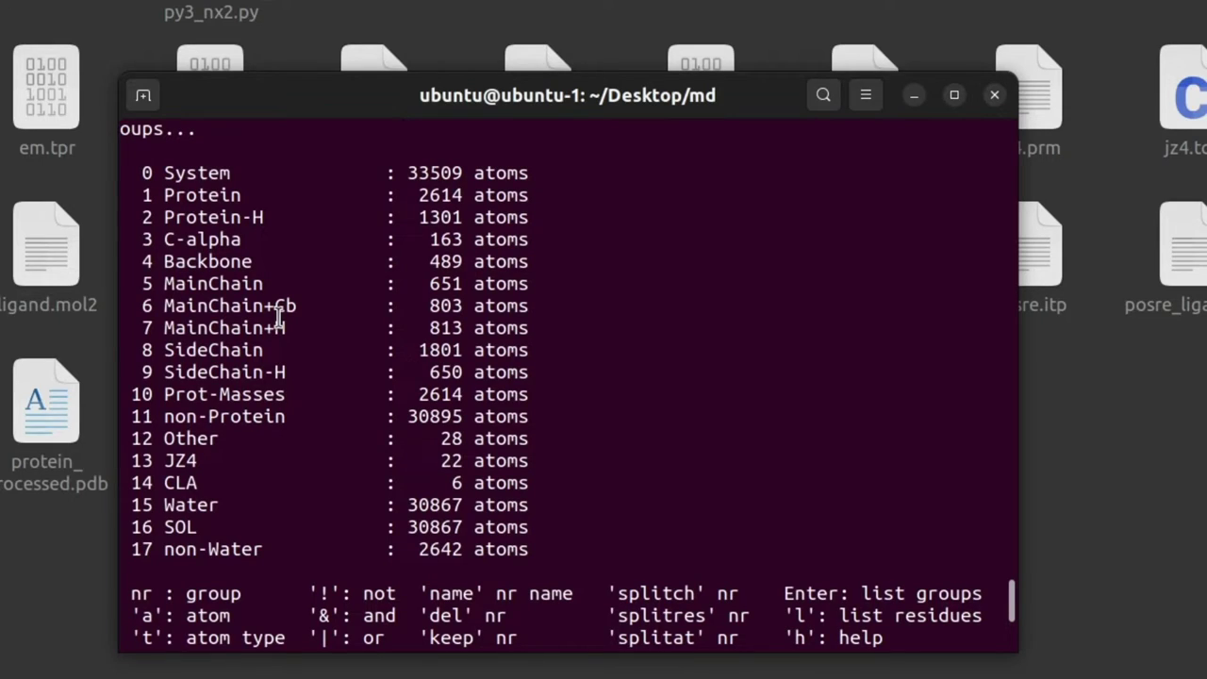
double_click(191, 505)
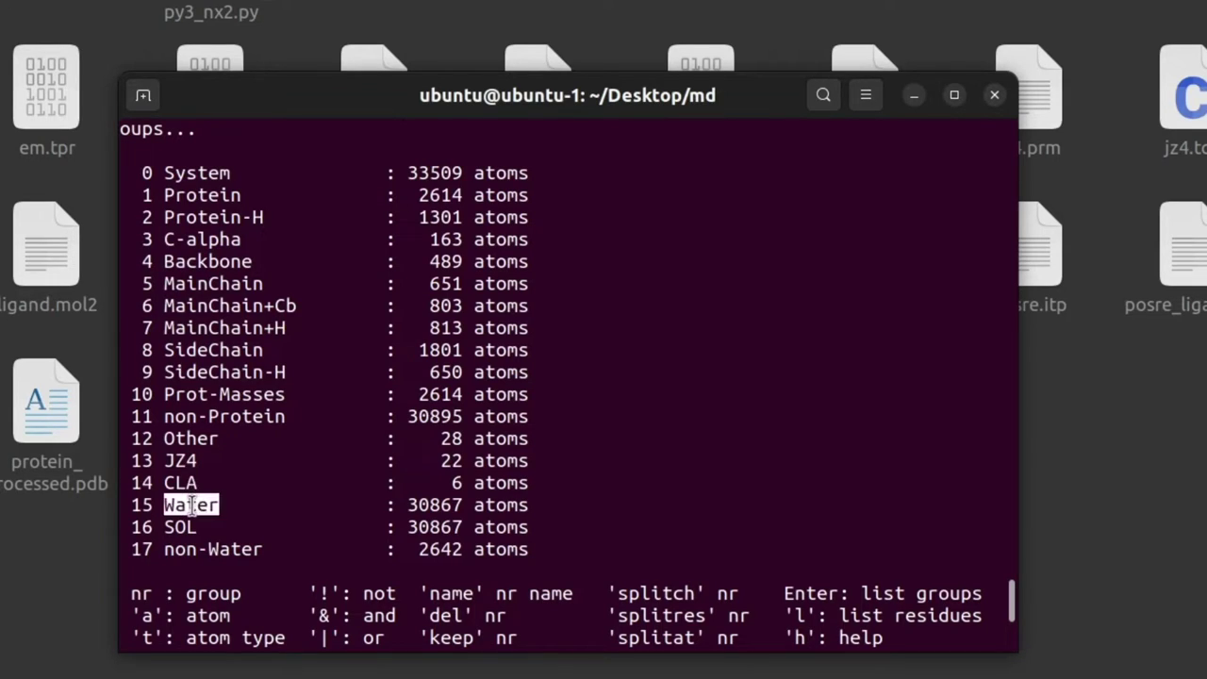
double_click(179, 481)
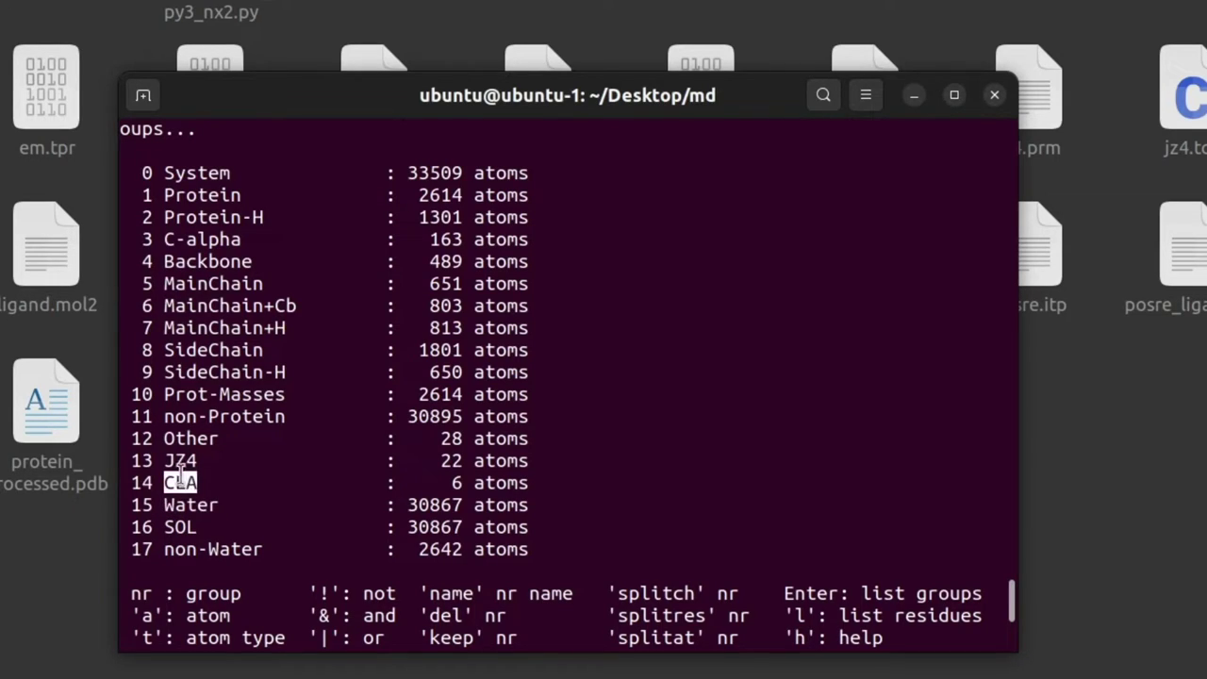
left_click(198, 509)
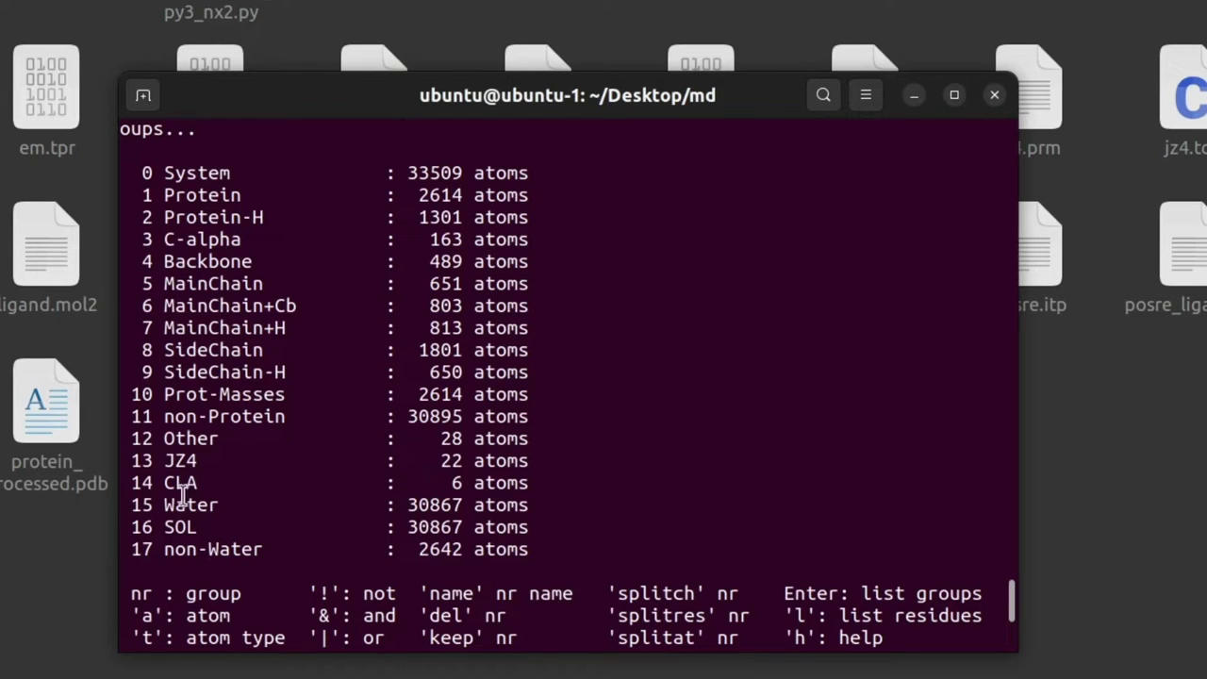
type("1 | 13")
key("Return")
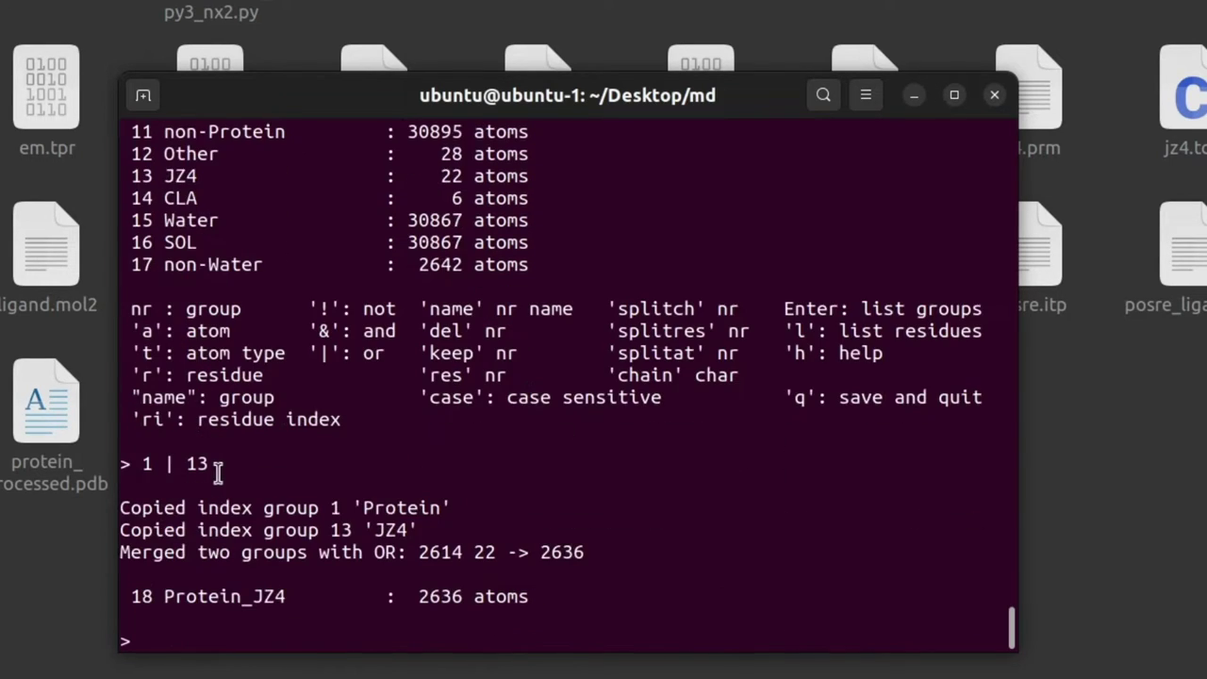
type("15 | 14")
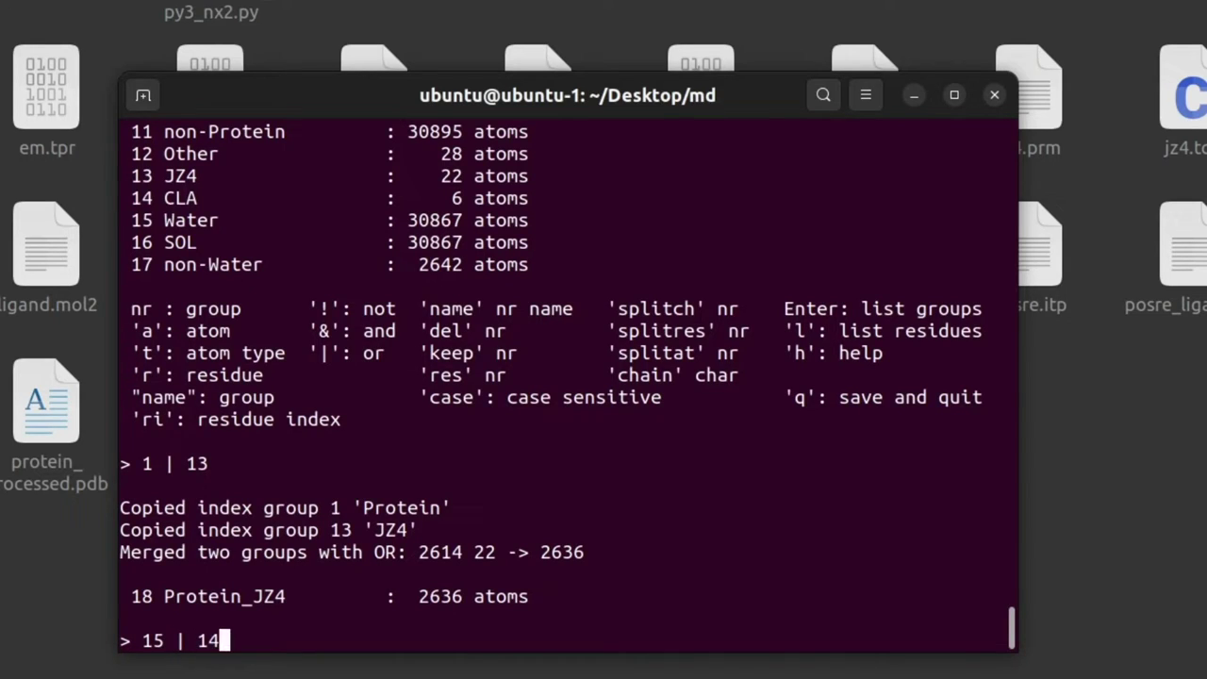
key("Return")
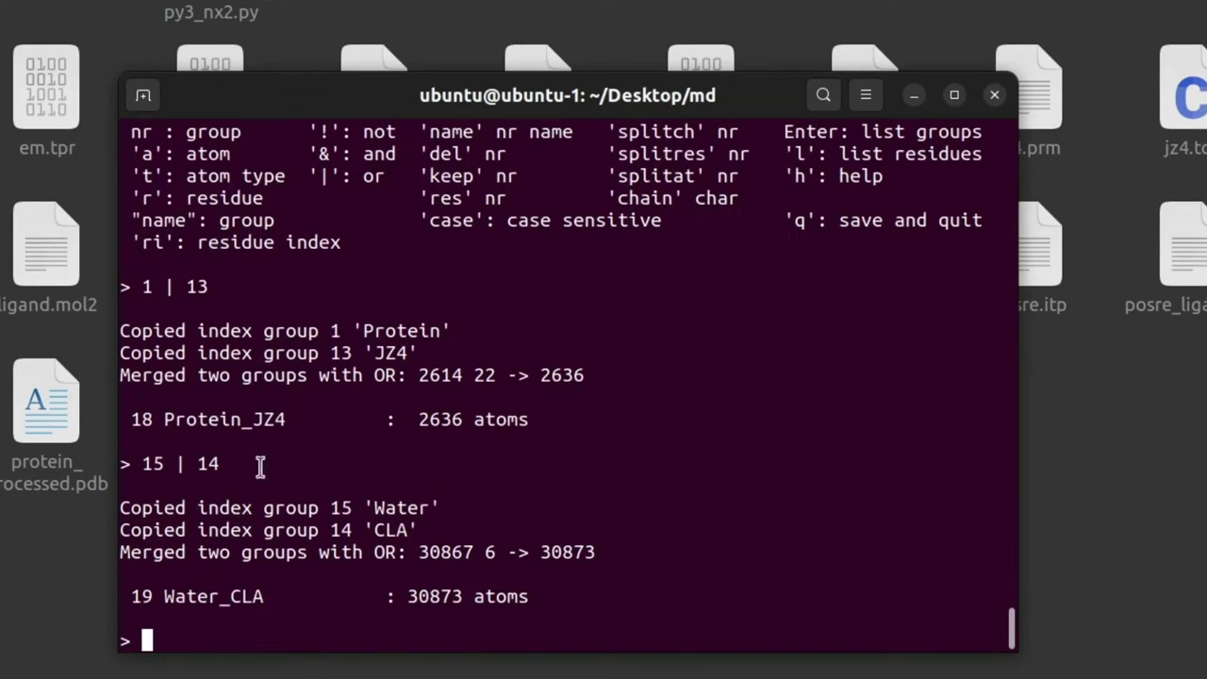
Step: Review the names and atom counts of the merged Protein_JZ4 and Water_CLA groups in the make_ndx output
double_click(212, 601)
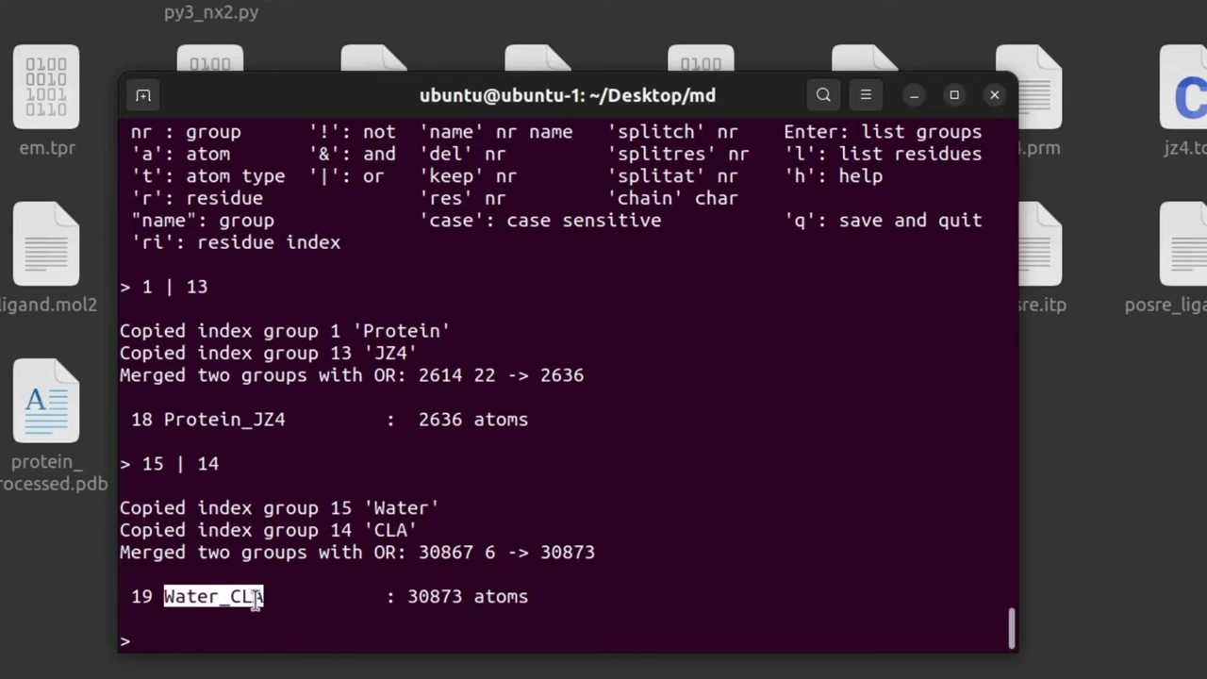
left_click(255, 599)
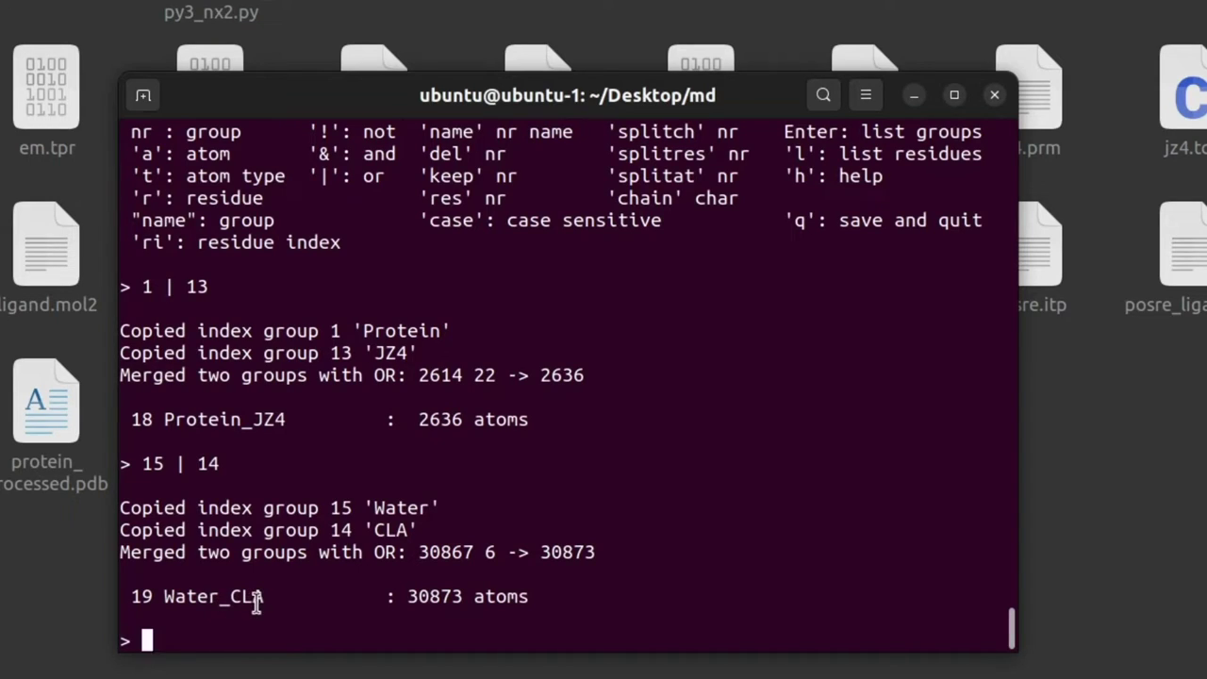
double_click(439, 420)
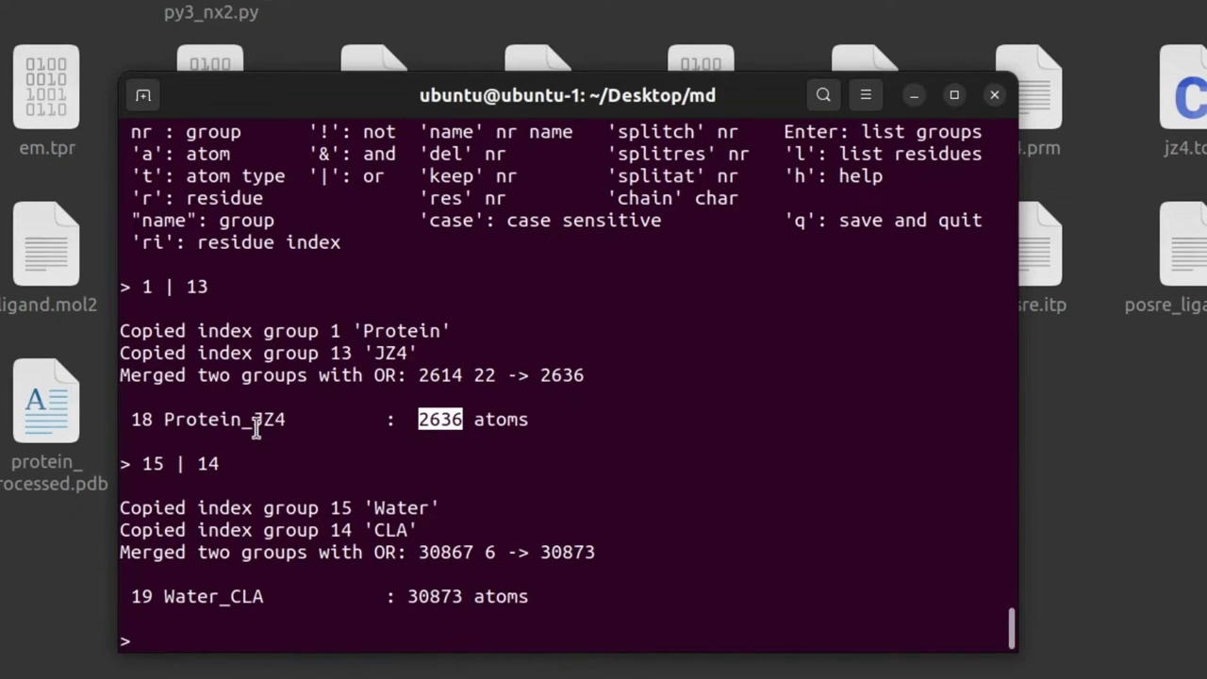
double_click(179, 418)
left_click(200, 600)
double_click(200, 598)
left_click(252, 588)
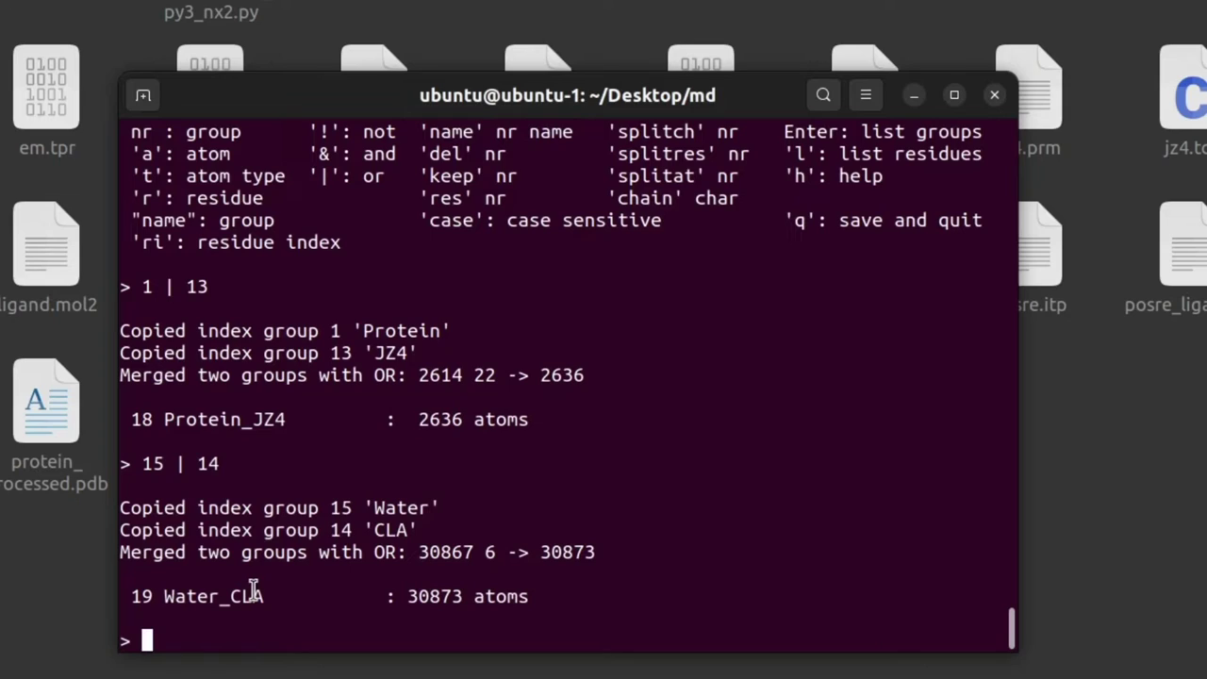
double_click(200, 418)
double_click(194, 595)
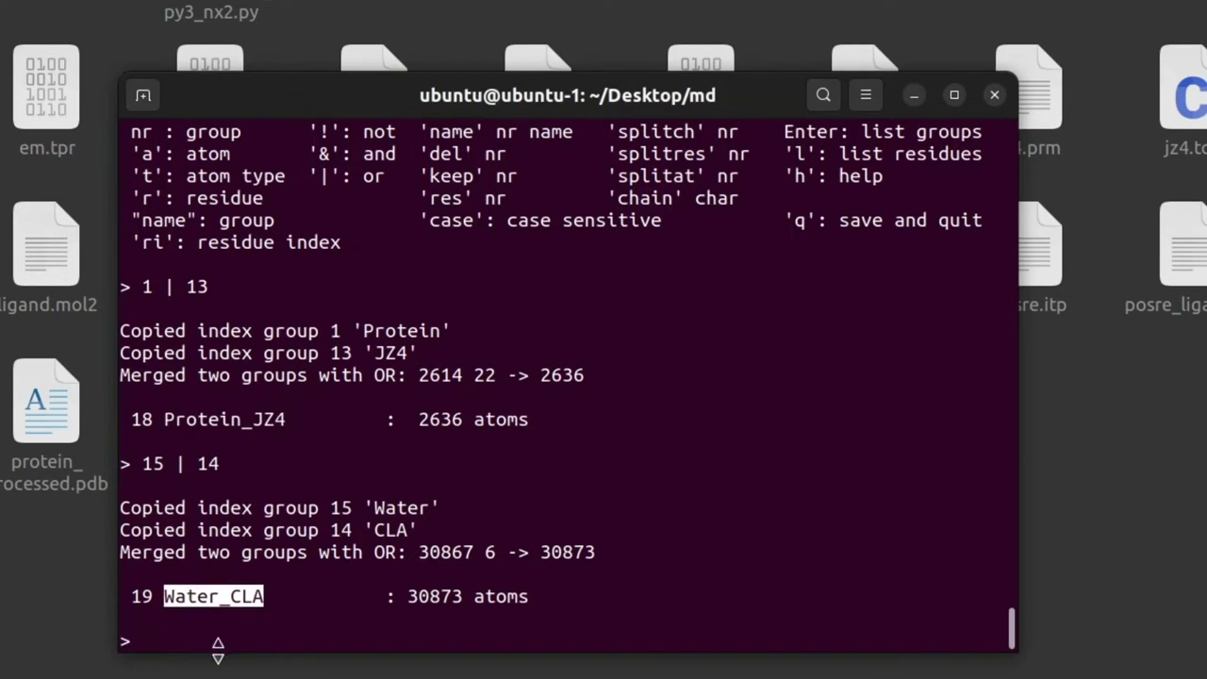
left_click(202, 643)
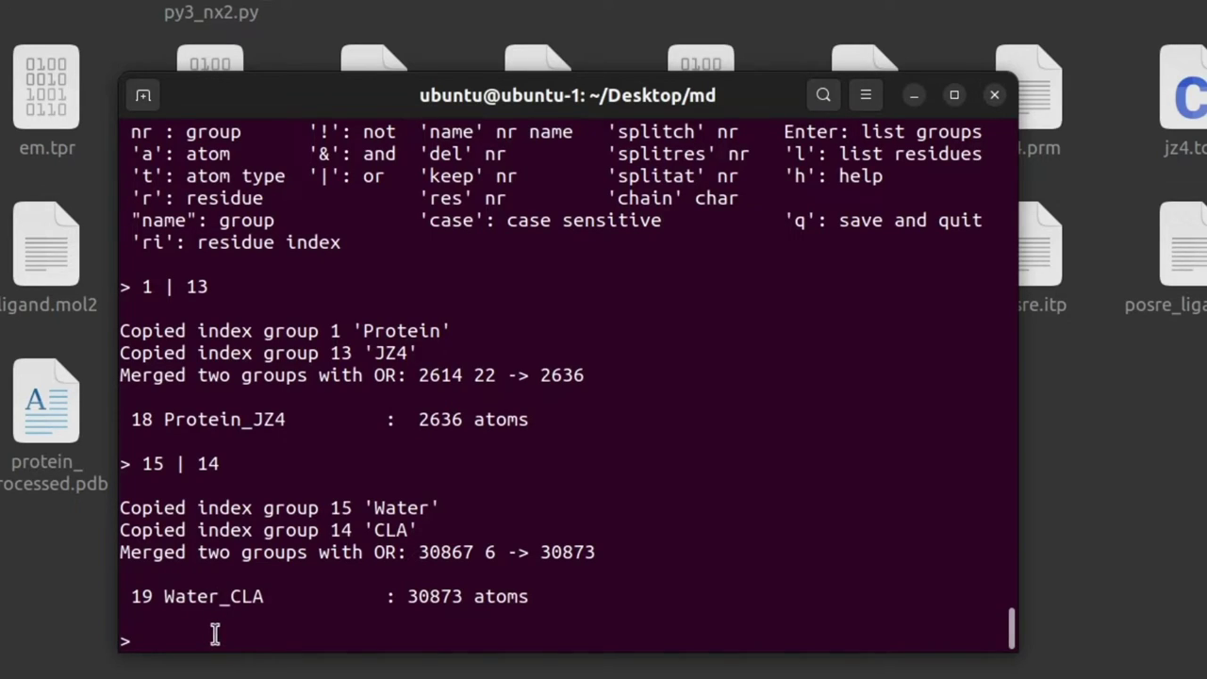
Step: Save the index groups by quitting make_ndx with q, and open index.ndx from the md folder
type("q")
key("Return")
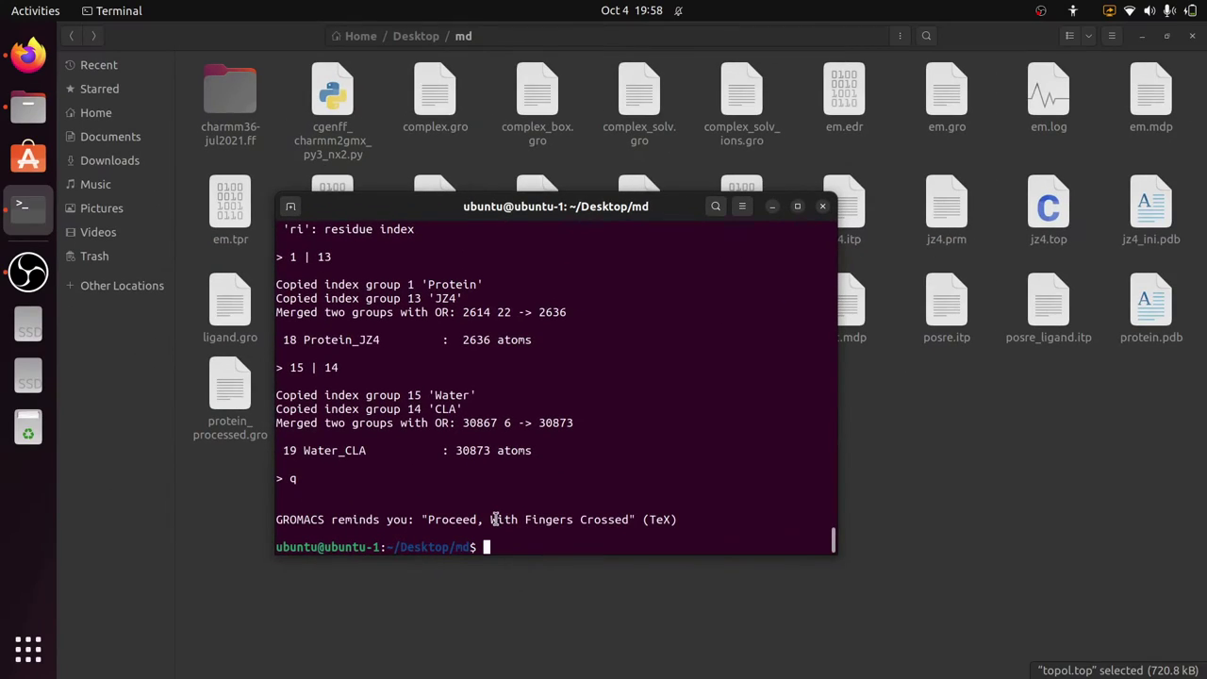
left_click(940, 471)
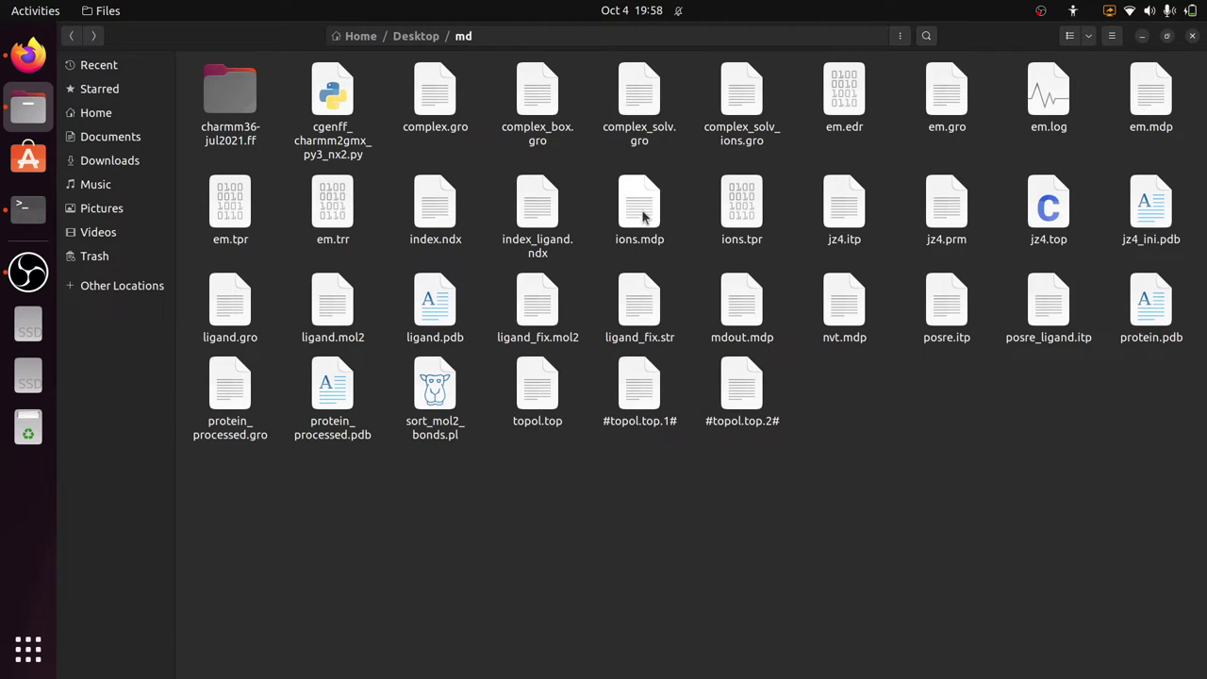
left_click(447, 215)
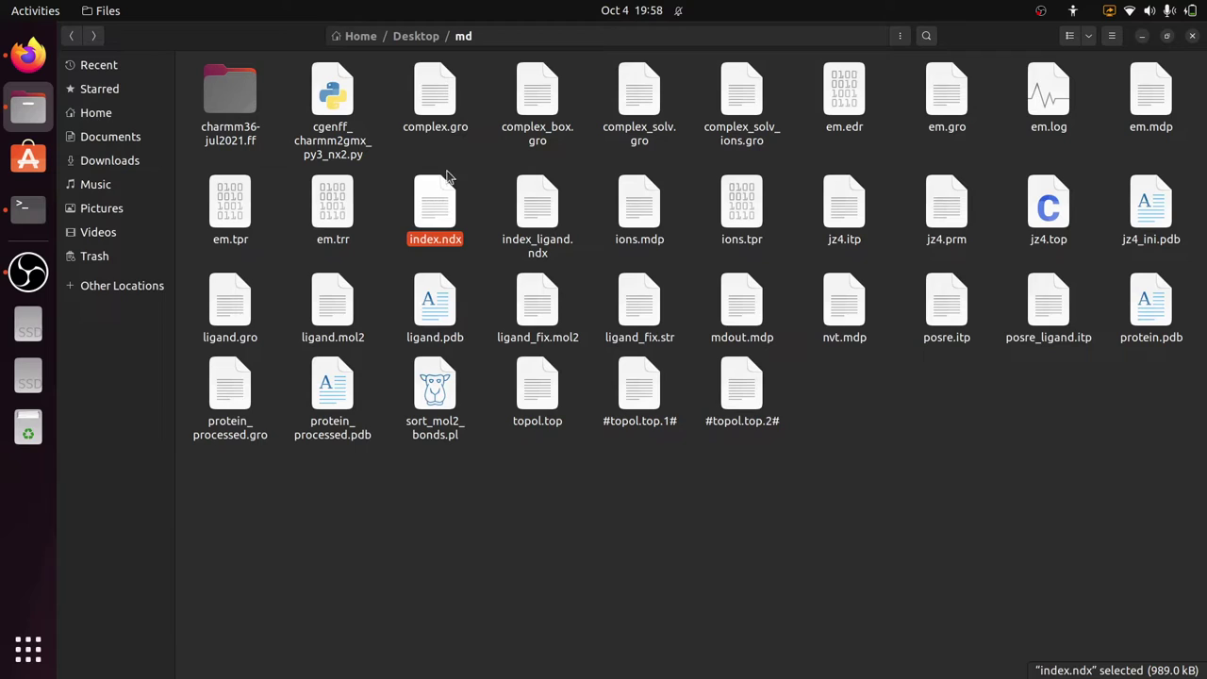
double_click(436, 225)
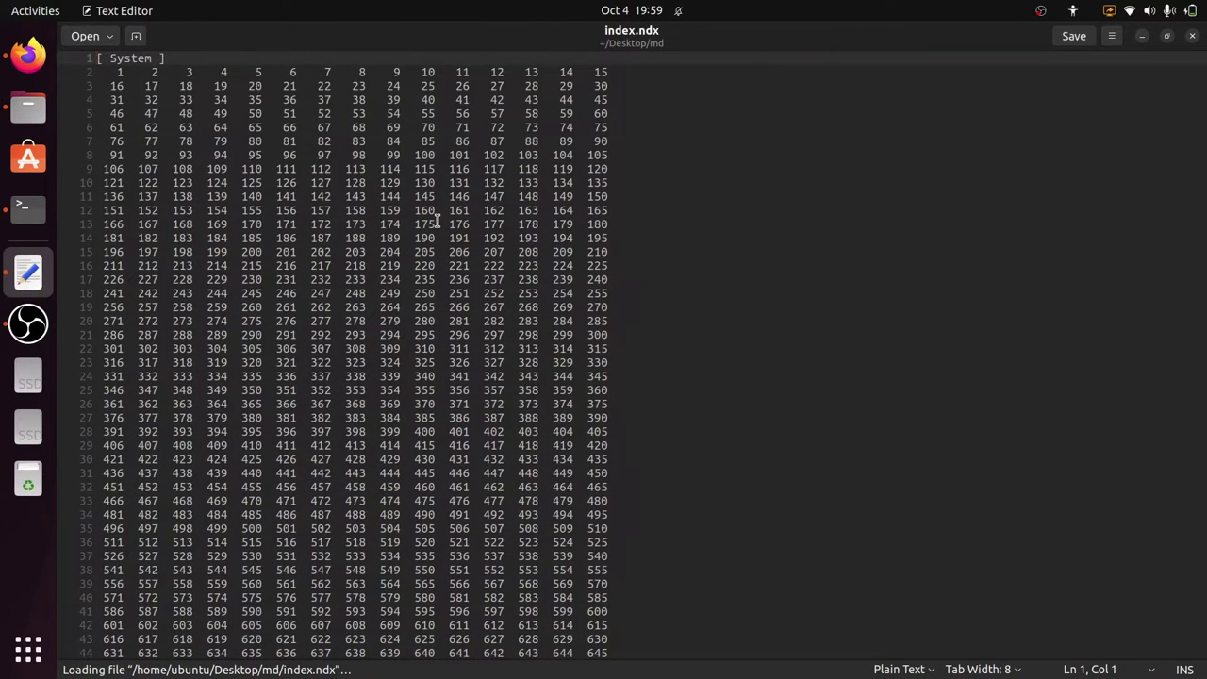
Step: Search index.ndx for protein_ to check the merged protein-ligand group
key("ctrl+f")
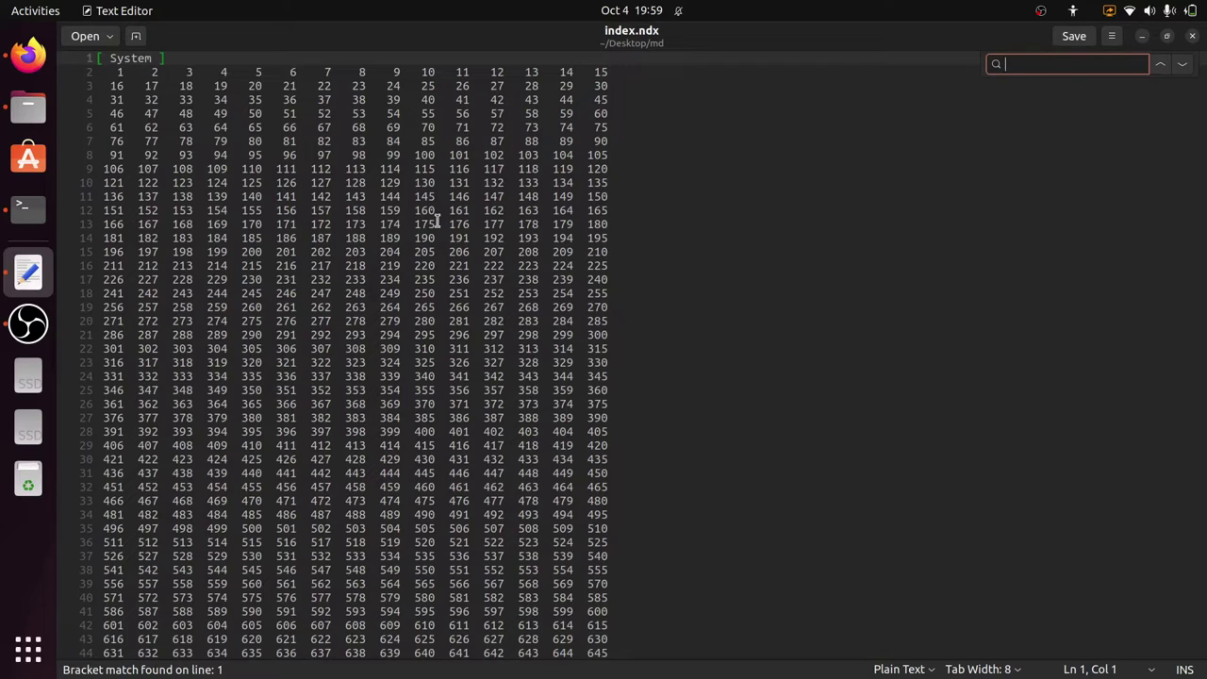
type("protein")
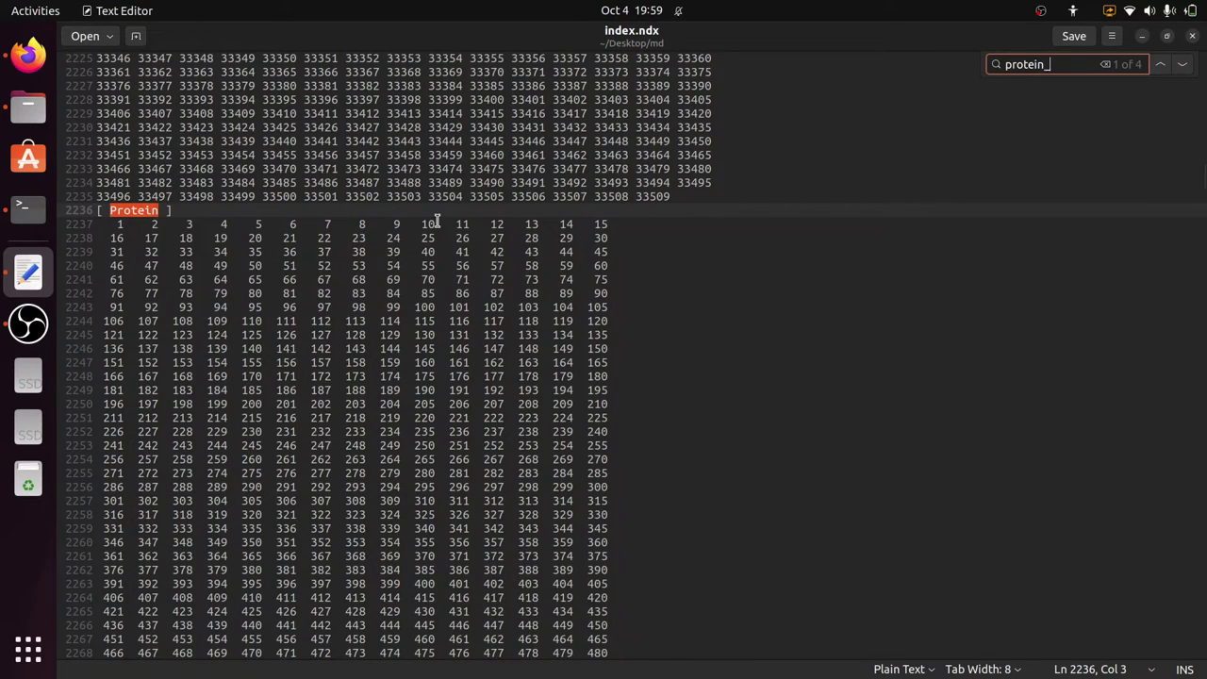
type("_")
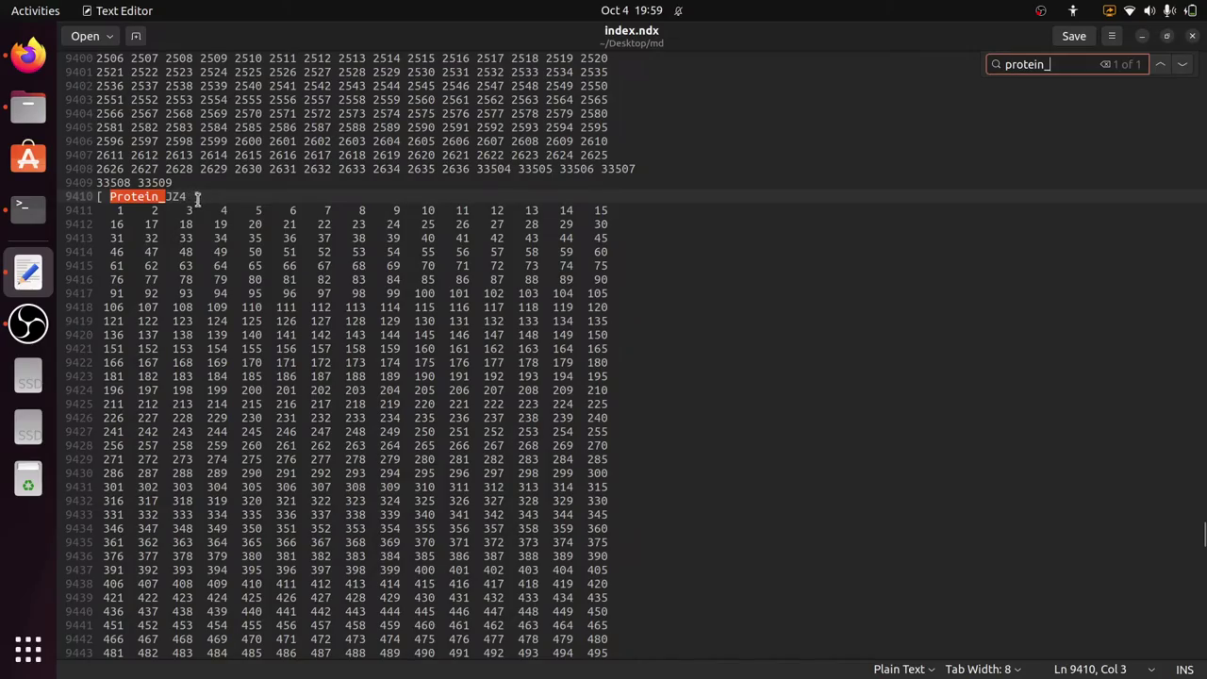
Step: Search index.ndx for water_ to check the merged water-ion group, and close the file
key("BackSpace")
key("BackSpace")
key("BackSpace")
key("BackSpace")
key("BackSpace")
key("BackSpace")
key("BackSpace")
key("BackSpace")
type("water")
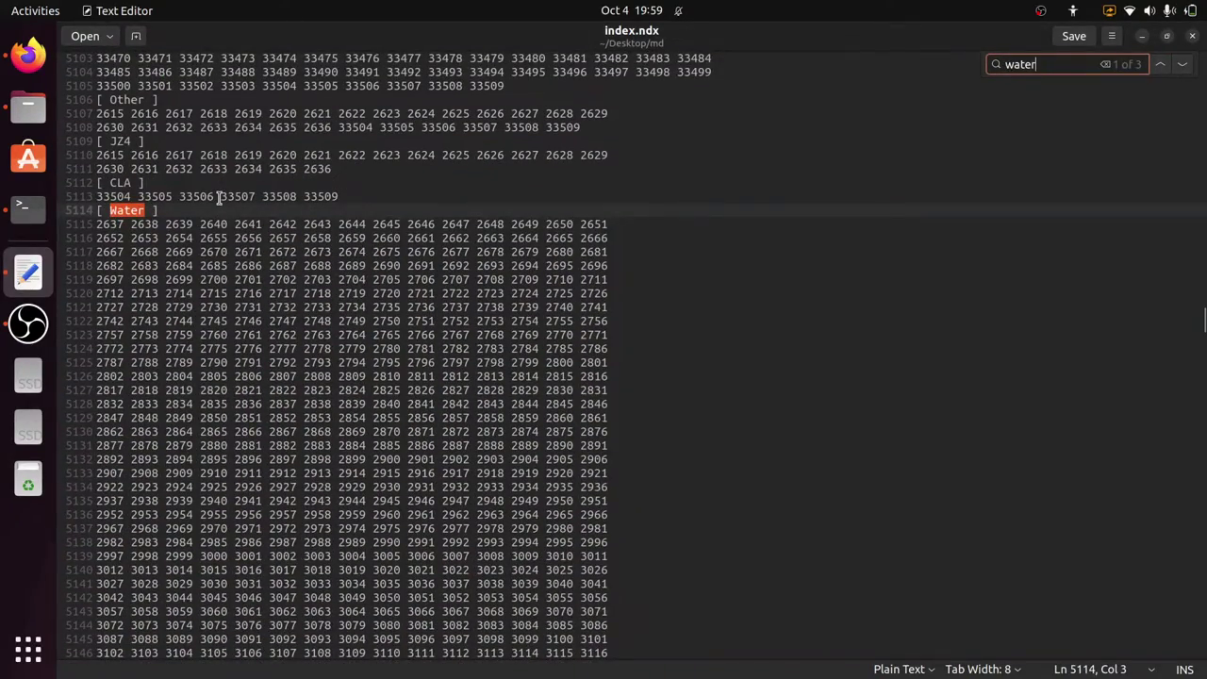
type("_")
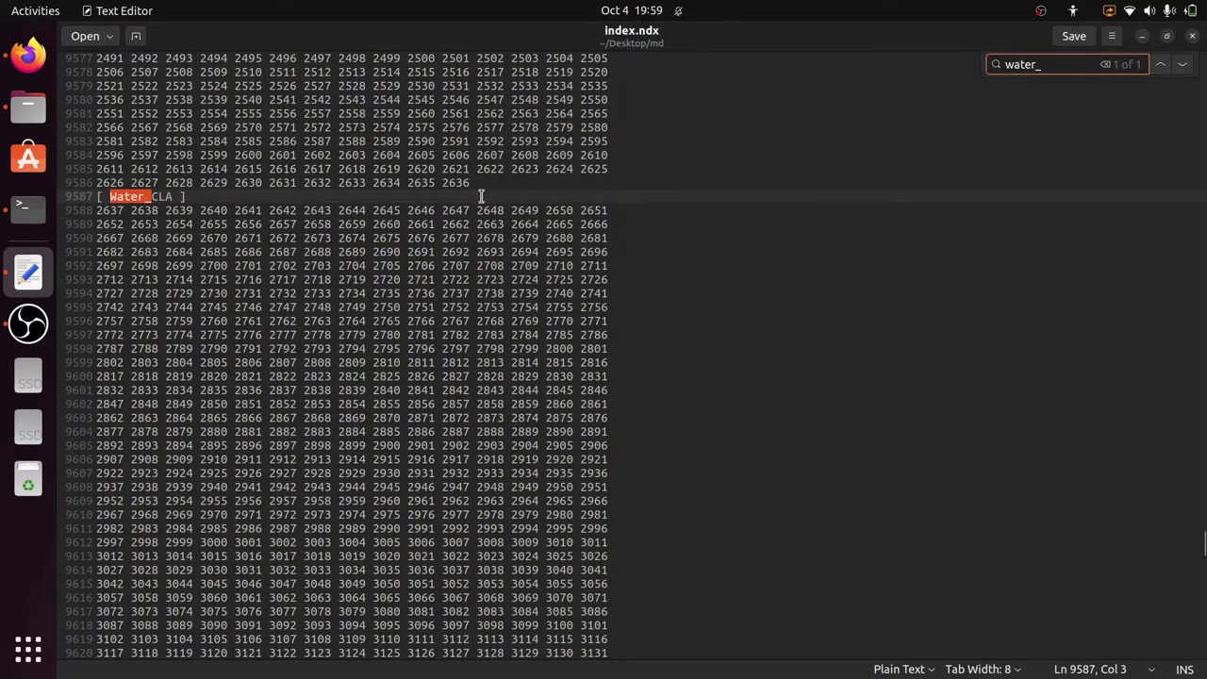
key("Escape")
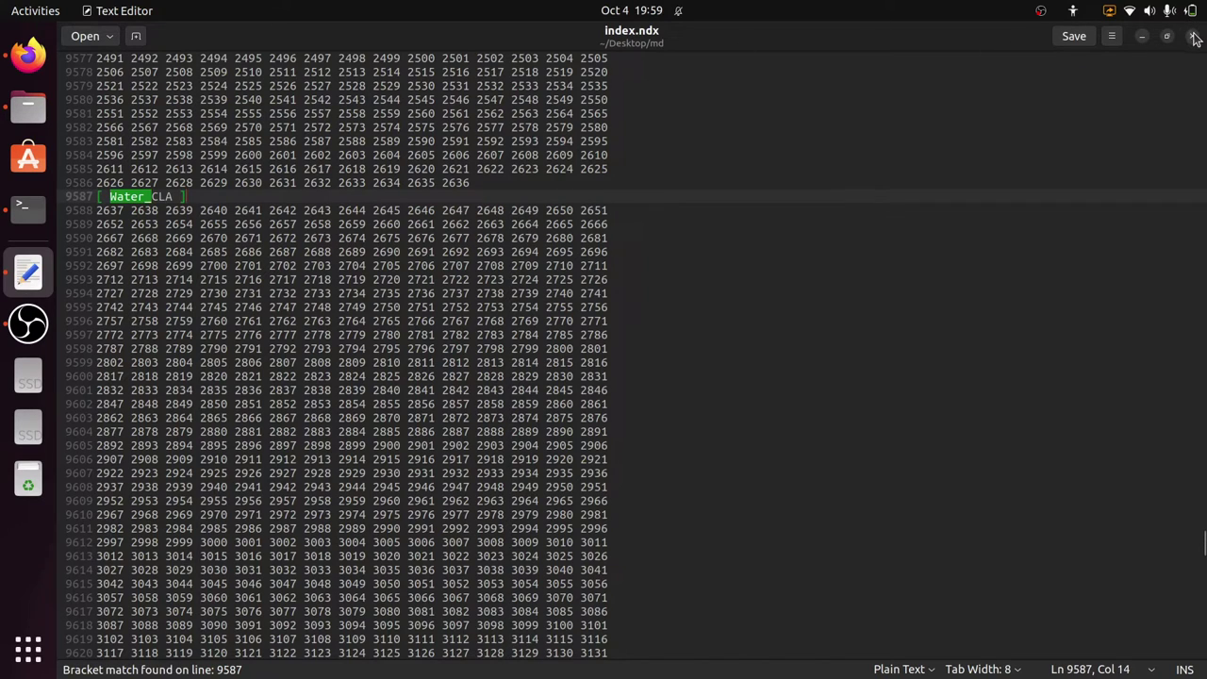
left_click(1193, 37)
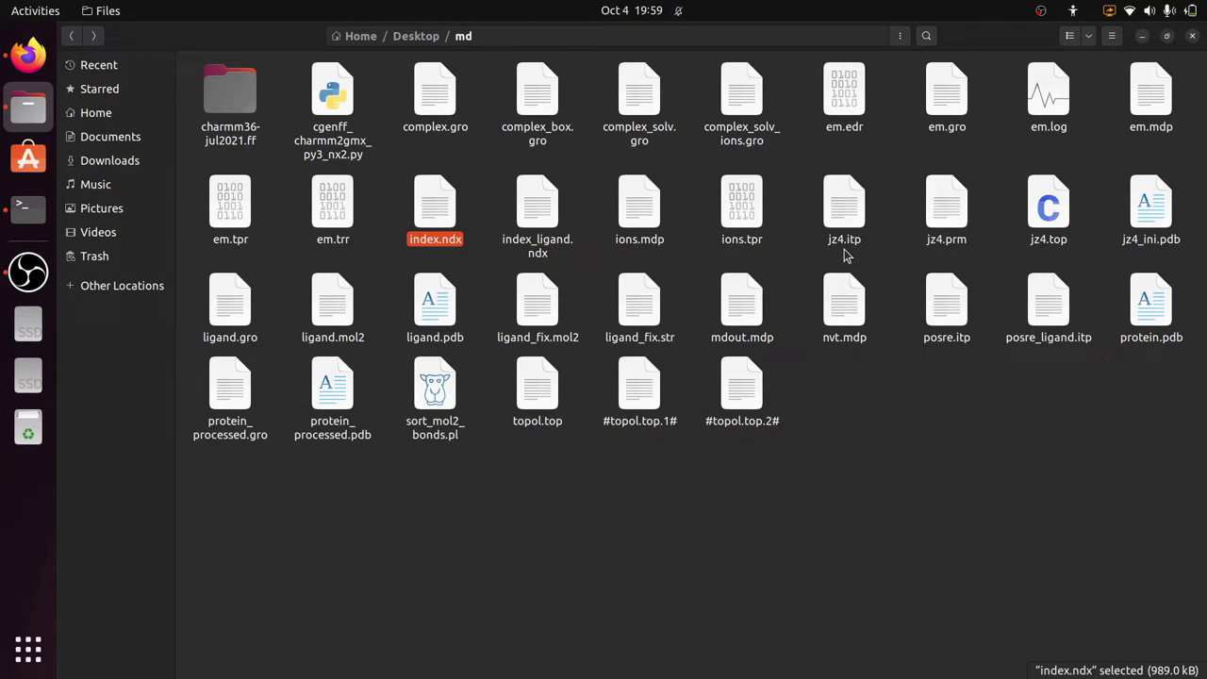
Step: Open nvt.mdp and set nsteps to 5000, updating its comment to 2 * 5000 = 10 ps
left_click(837, 314)
double_click(836, 314)
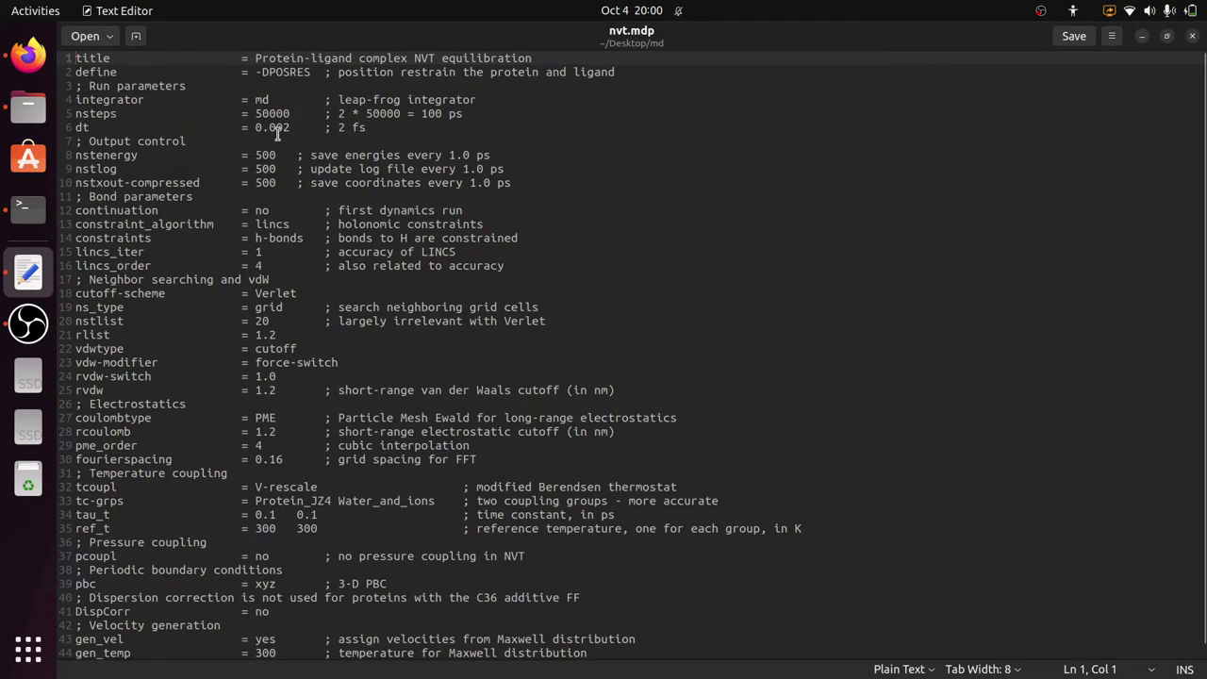
left_click(293, 111)
key("BackSpace")
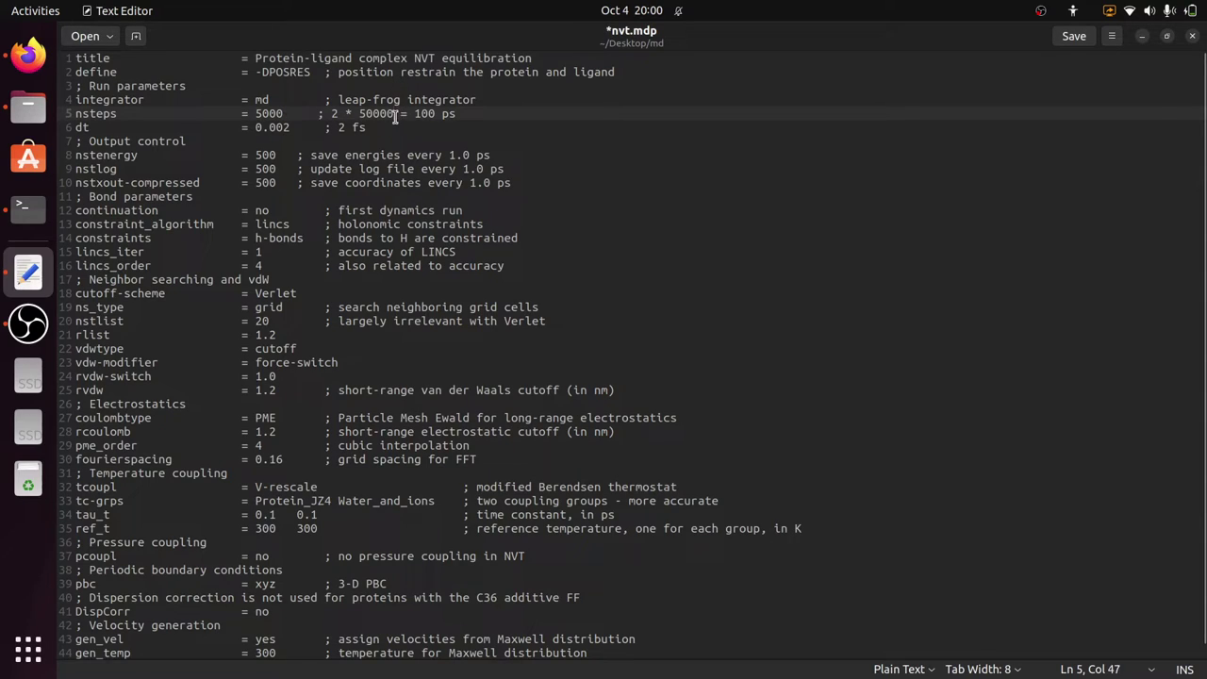
key("BackSpace")
key("BackSpace")
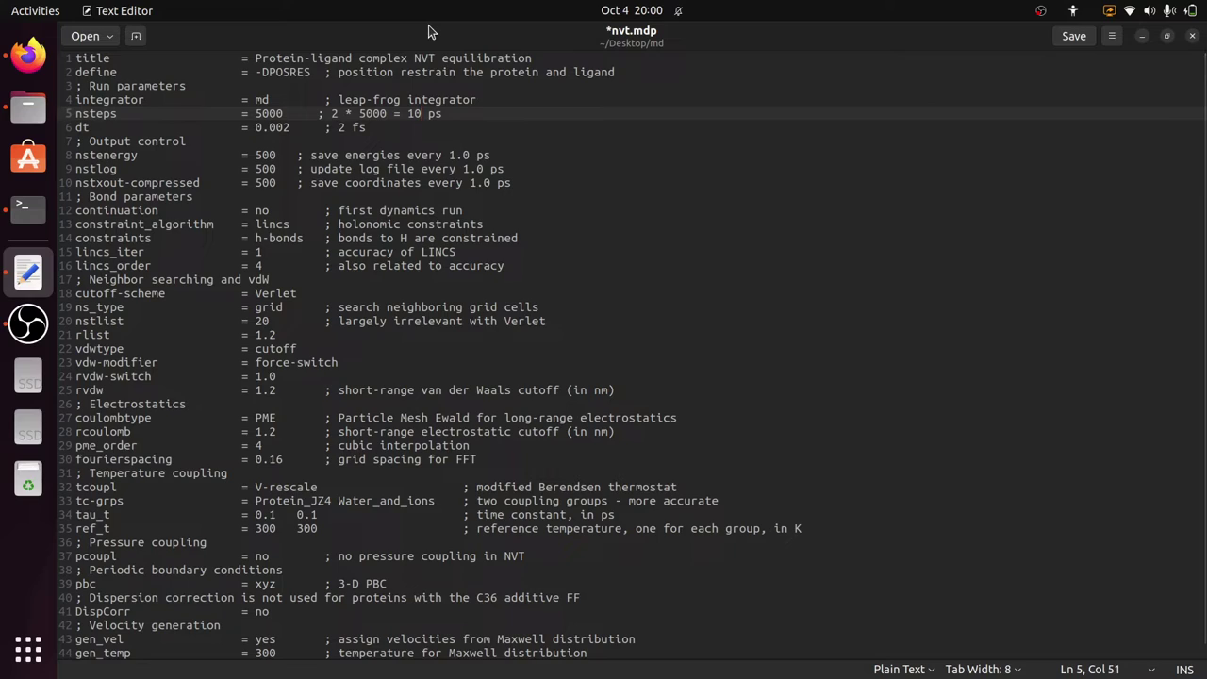
Step: Replace Water_and_ions with Water_CLA in the tc-grps line of the temperature coupling section
scroll(390, 404, "down", 1)
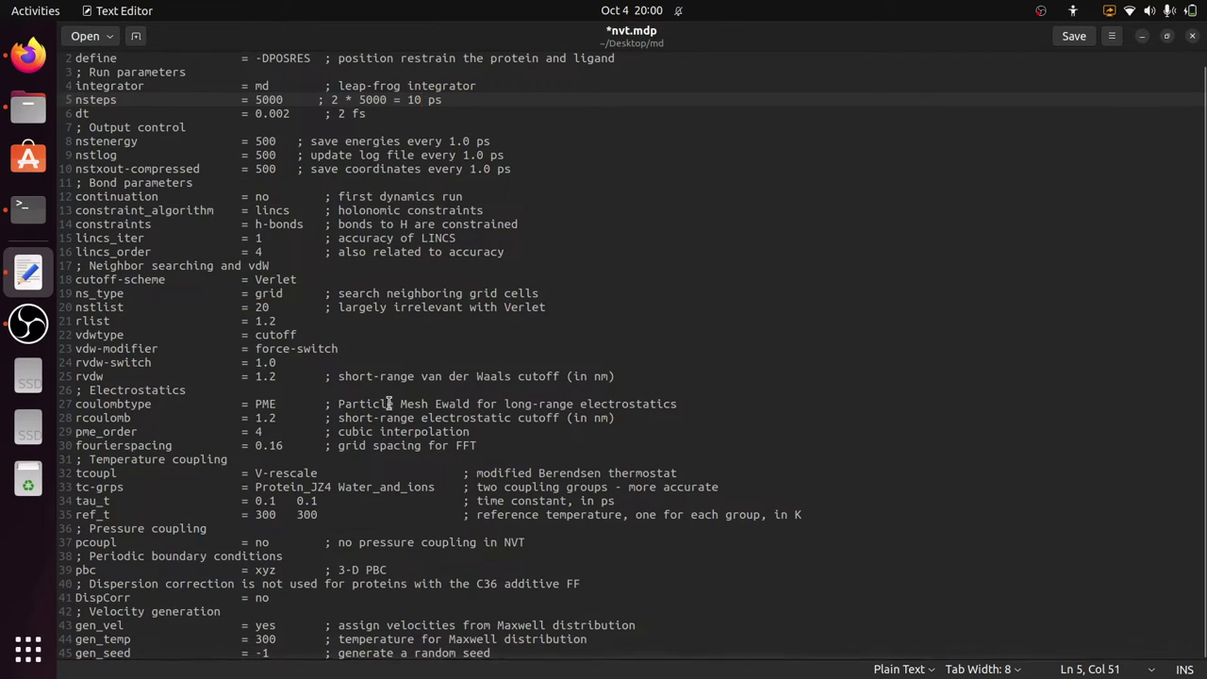
left_click(108, 487)
double_click(107, 488)
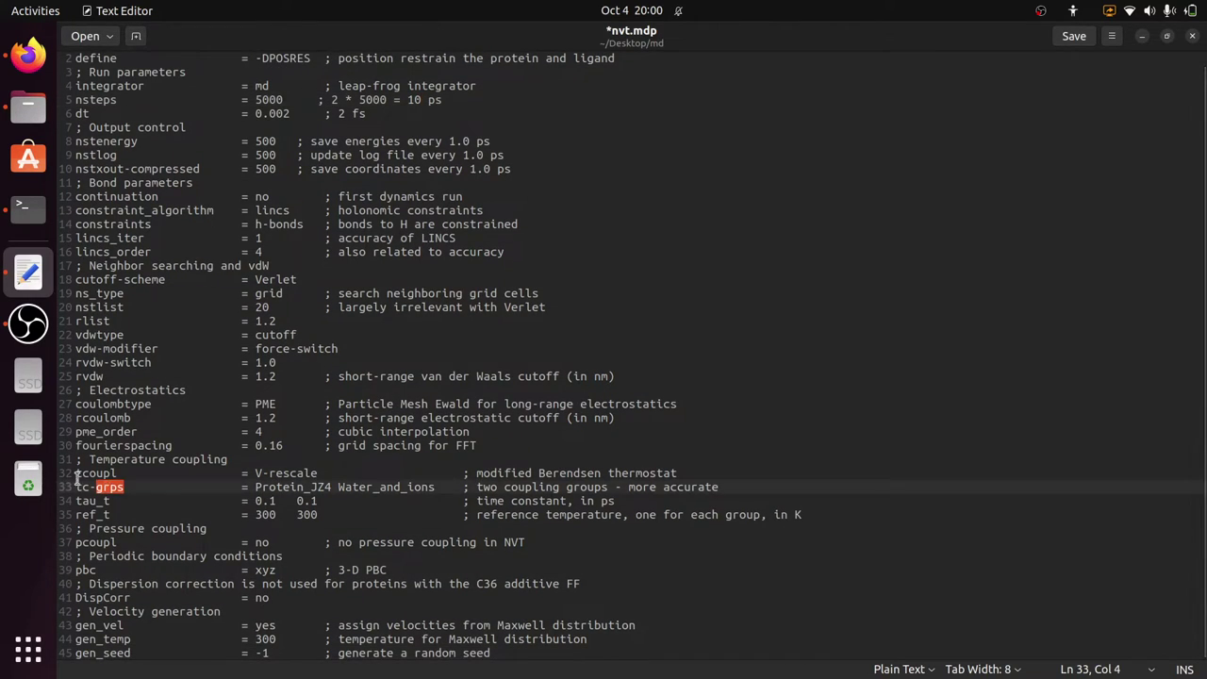
key("shift+Home")
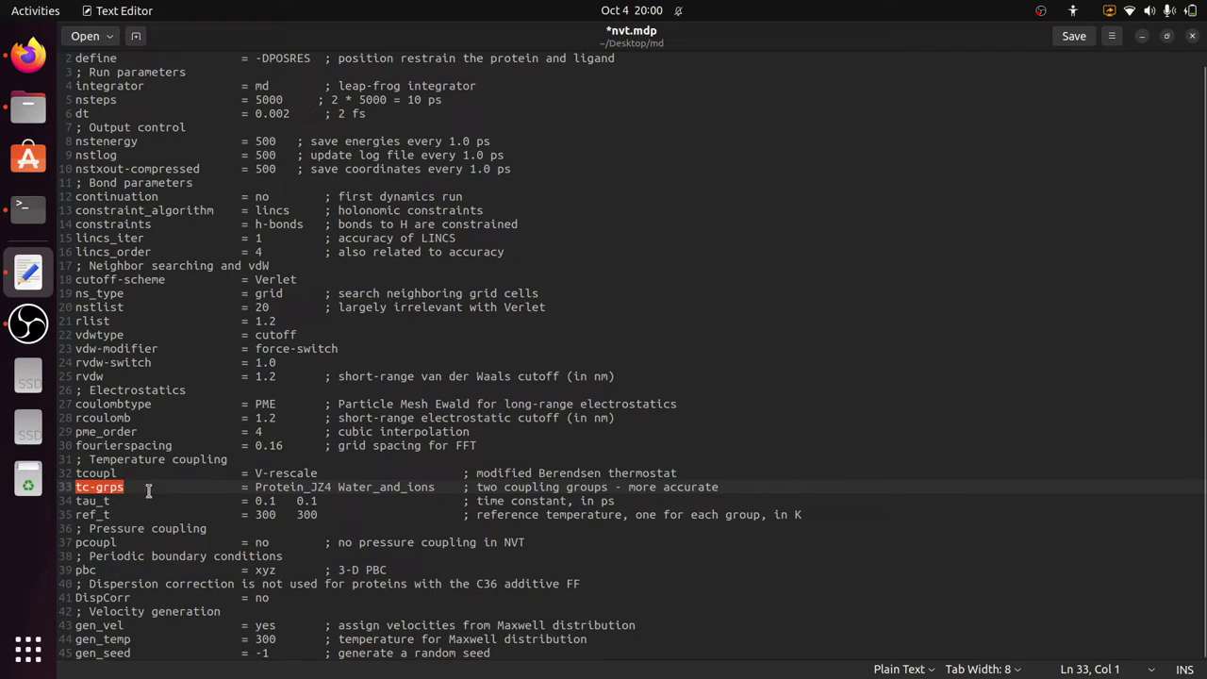
left_click_drag(256, 487, 434, 487)
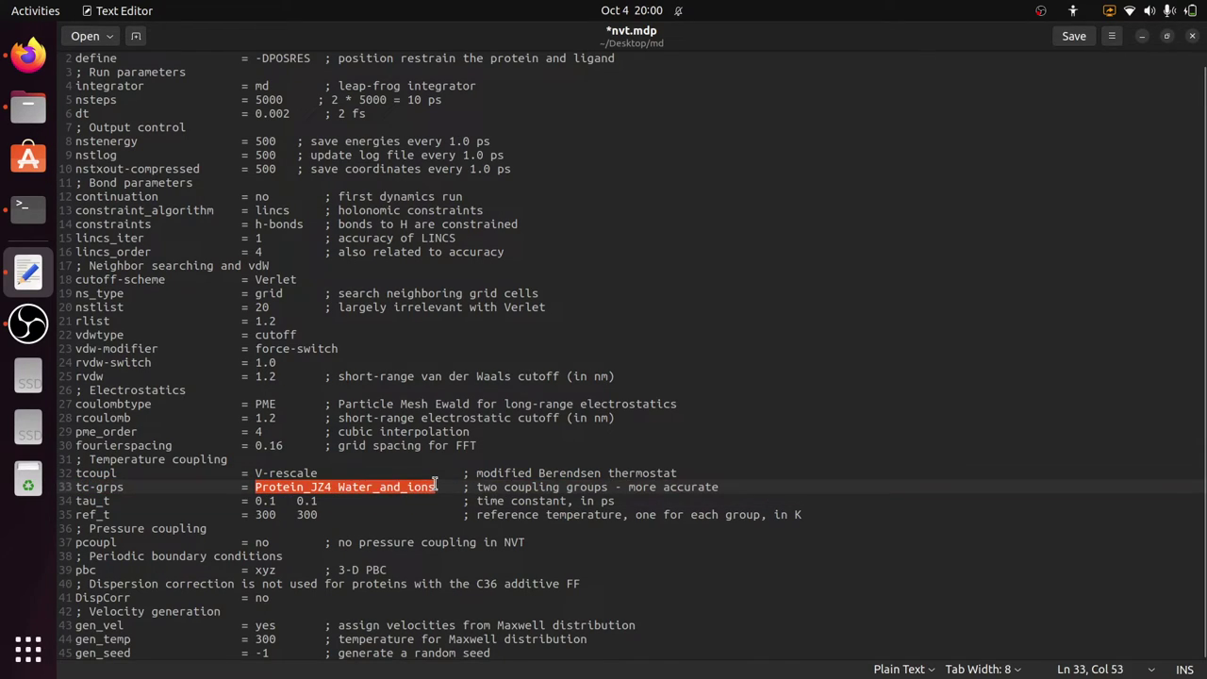
left_click(335, 487)
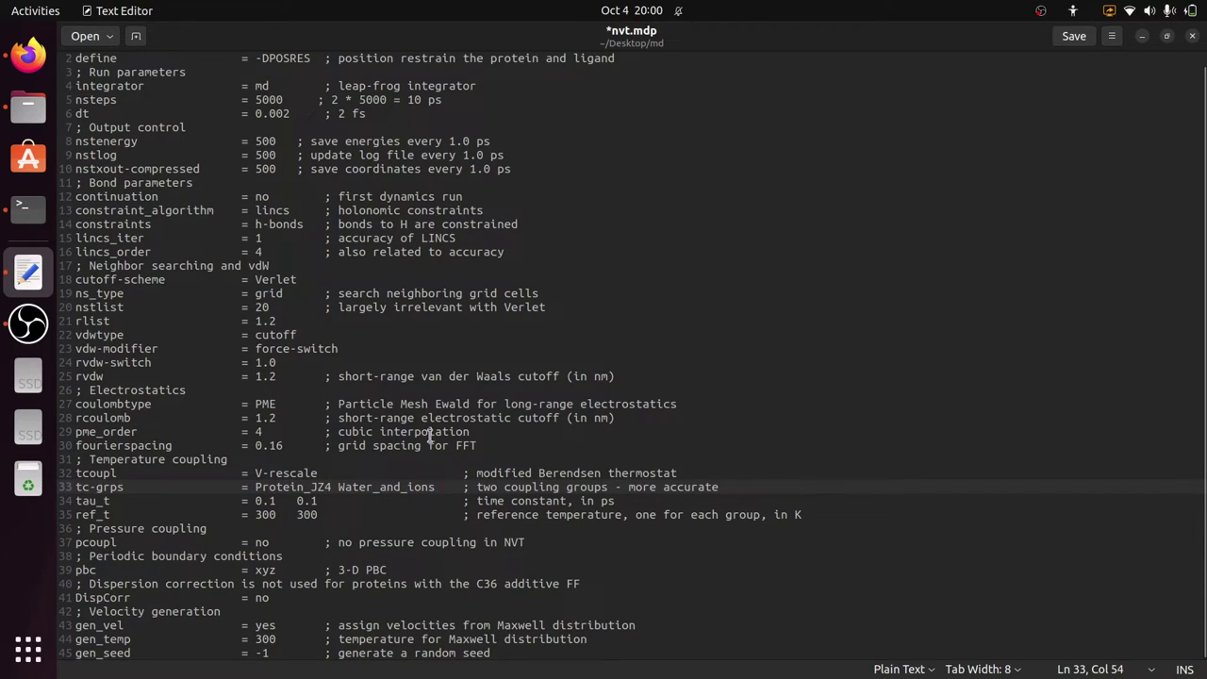
key("BackSpace")
key("BackSpace")
key("BackSpace")
key("BackSpace")
key("BackSpace")
key("BackSpace")
key("BackSpace")
key("BackSpace")
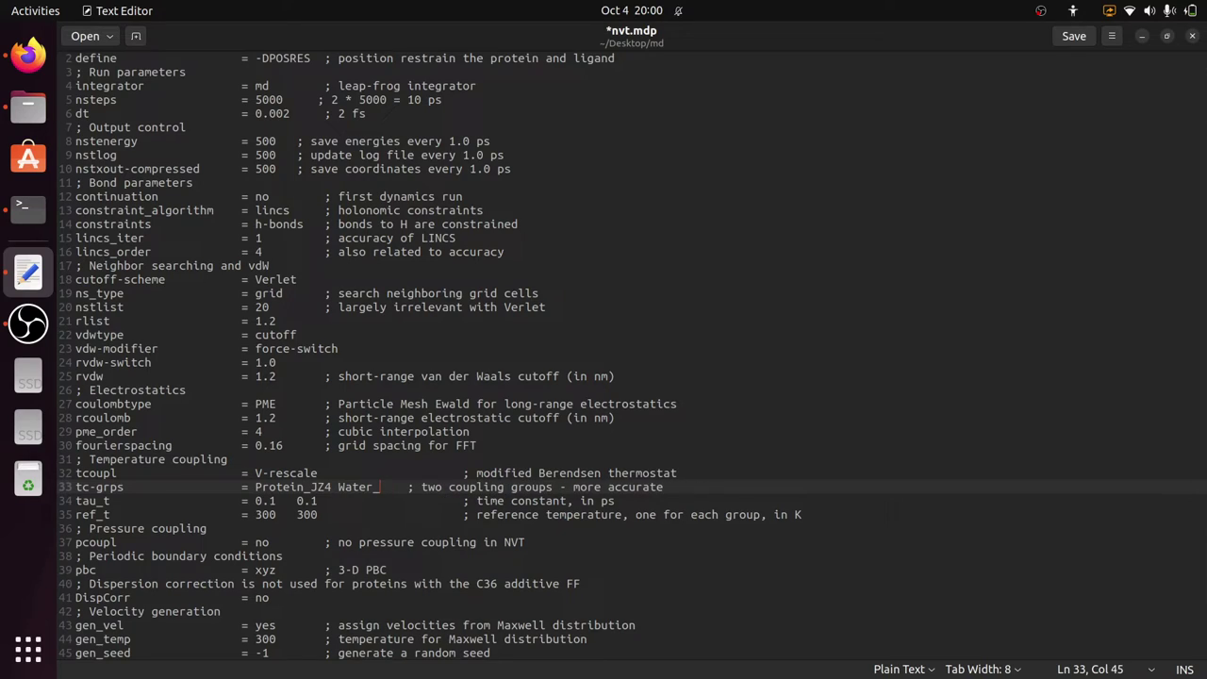
type("CLA")
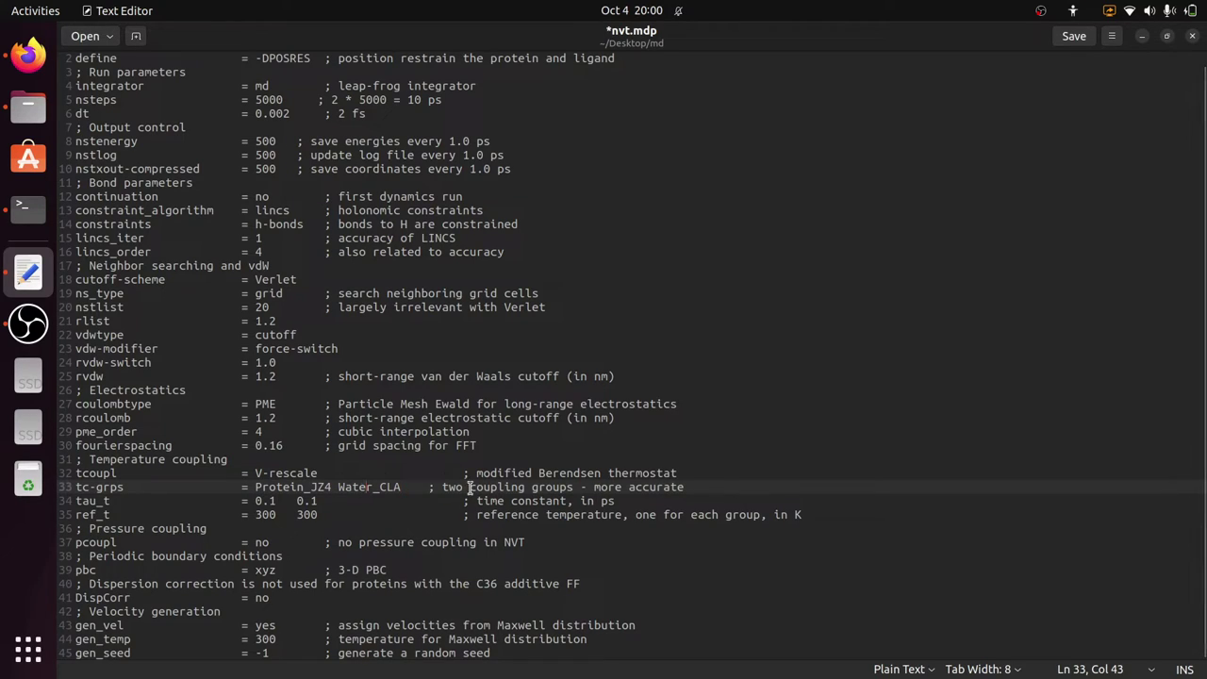
Step: Review the coupling groups comment and the tau_t and ref_t settings in the temperature coupling section
left_click_drag(442, 488, 644, 486)
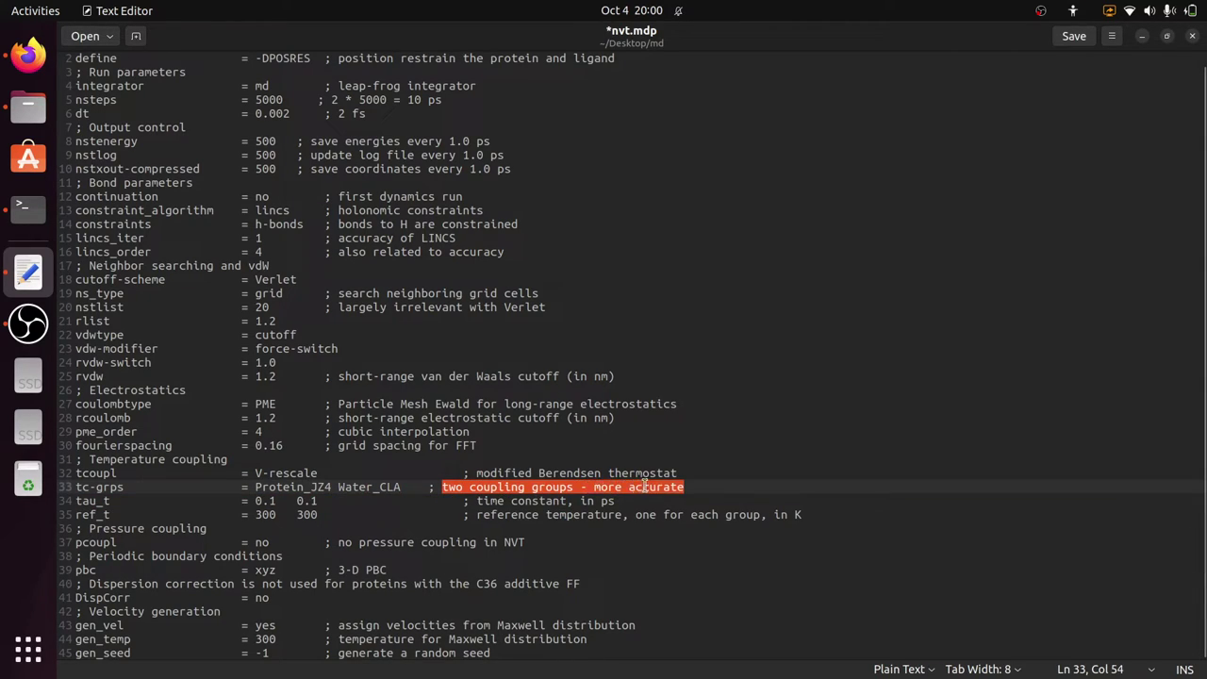
left_click(529, 486)
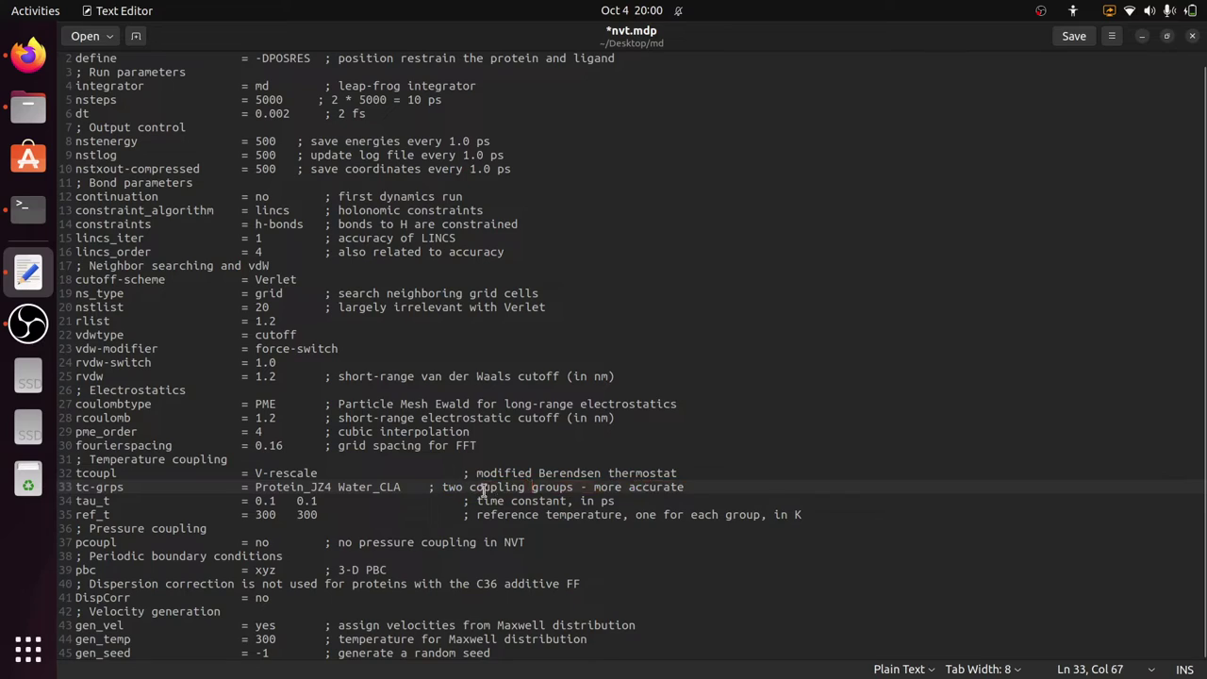
triple_click(457, 487)
left_click(520, 489)
double_click(88, 505)
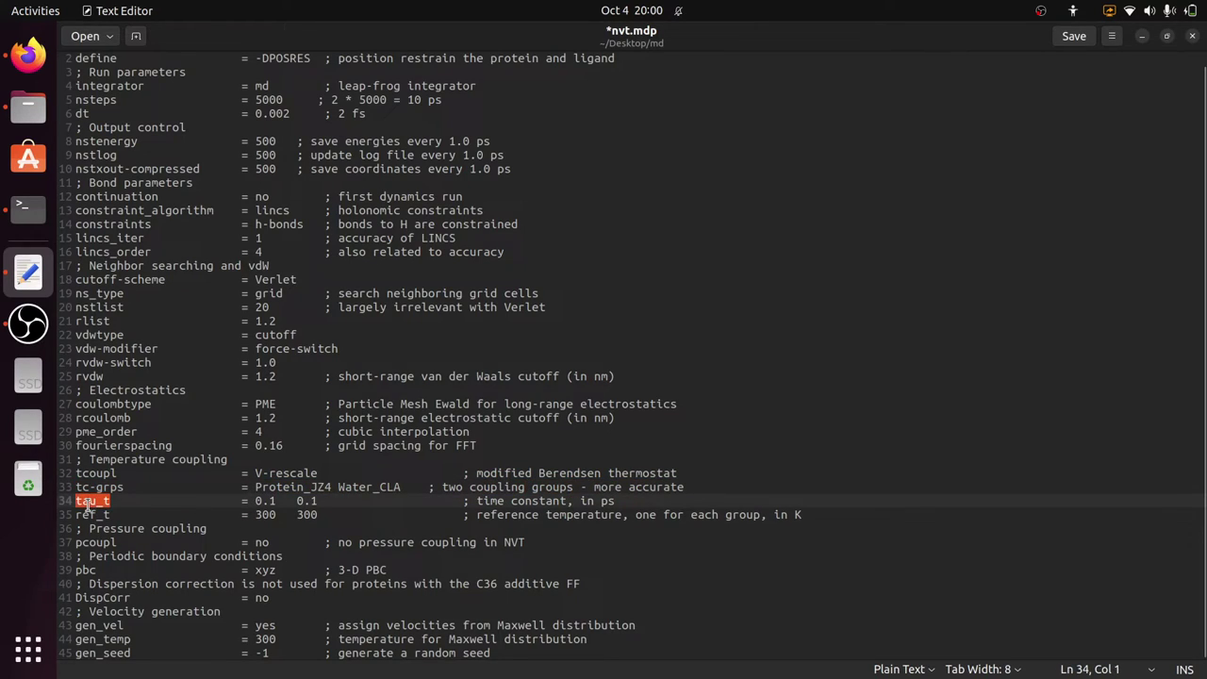
left_click(123, 504)
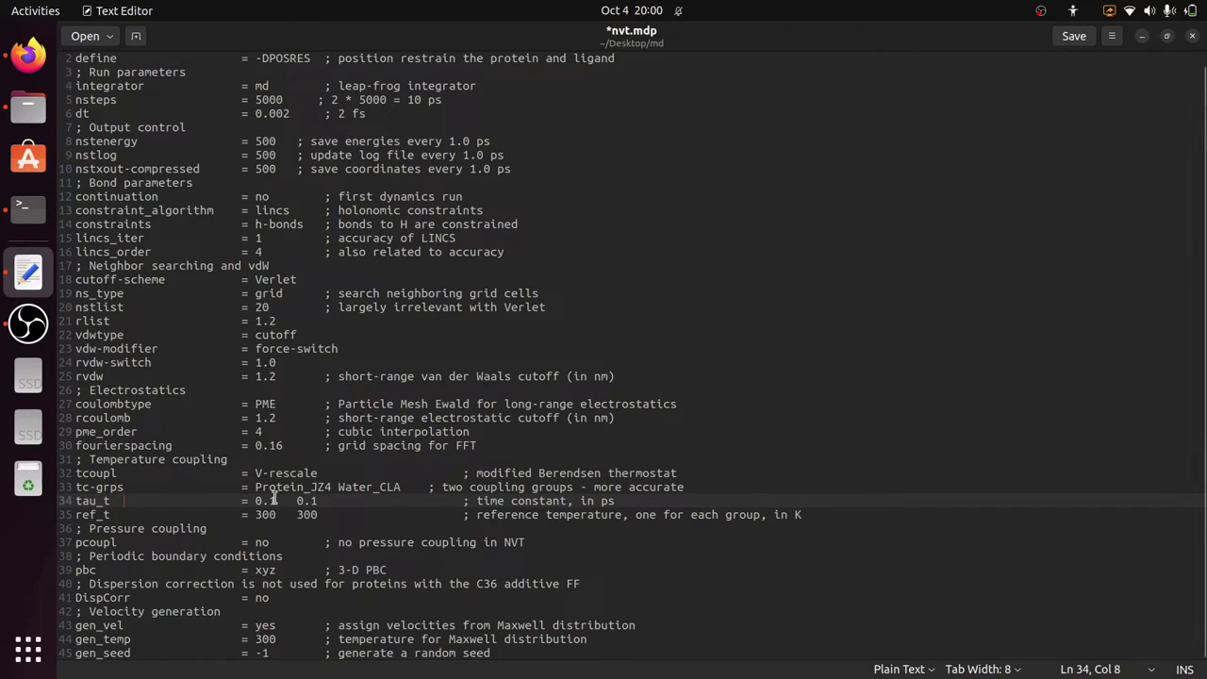
left_click_drag(497, 522, 514, 555)
left_click(521, 517)
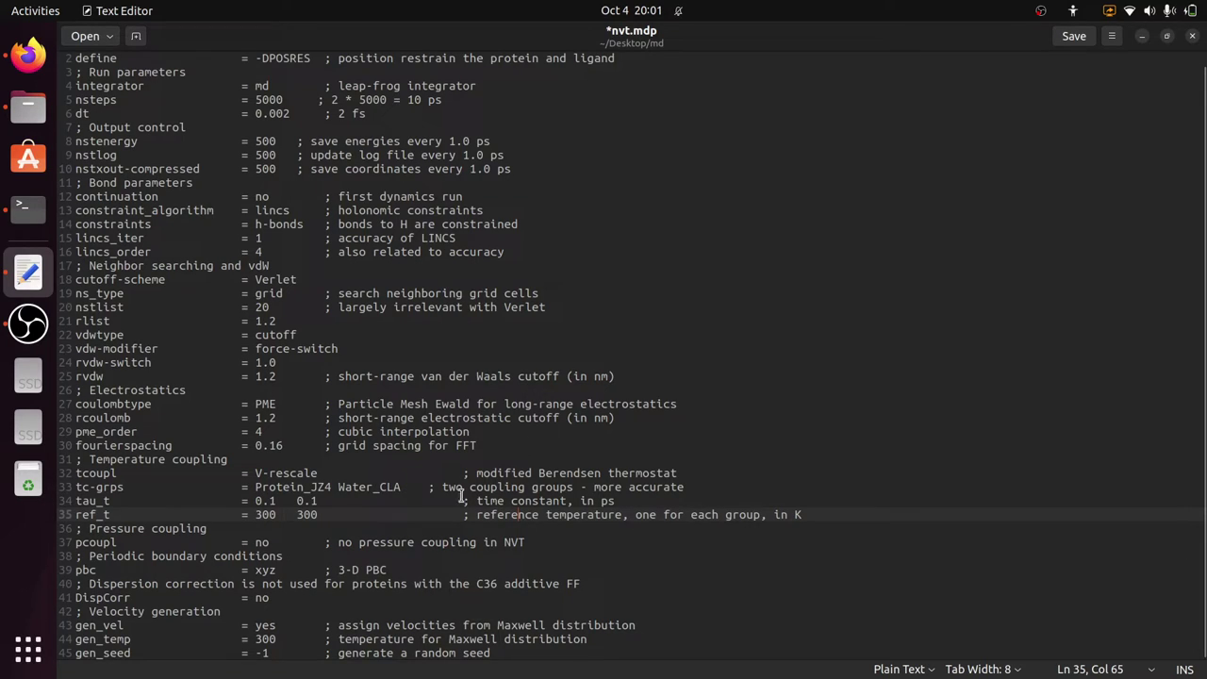
Step: Save nvt.mdp and close it to return to the md folder
key("ctrl+s")
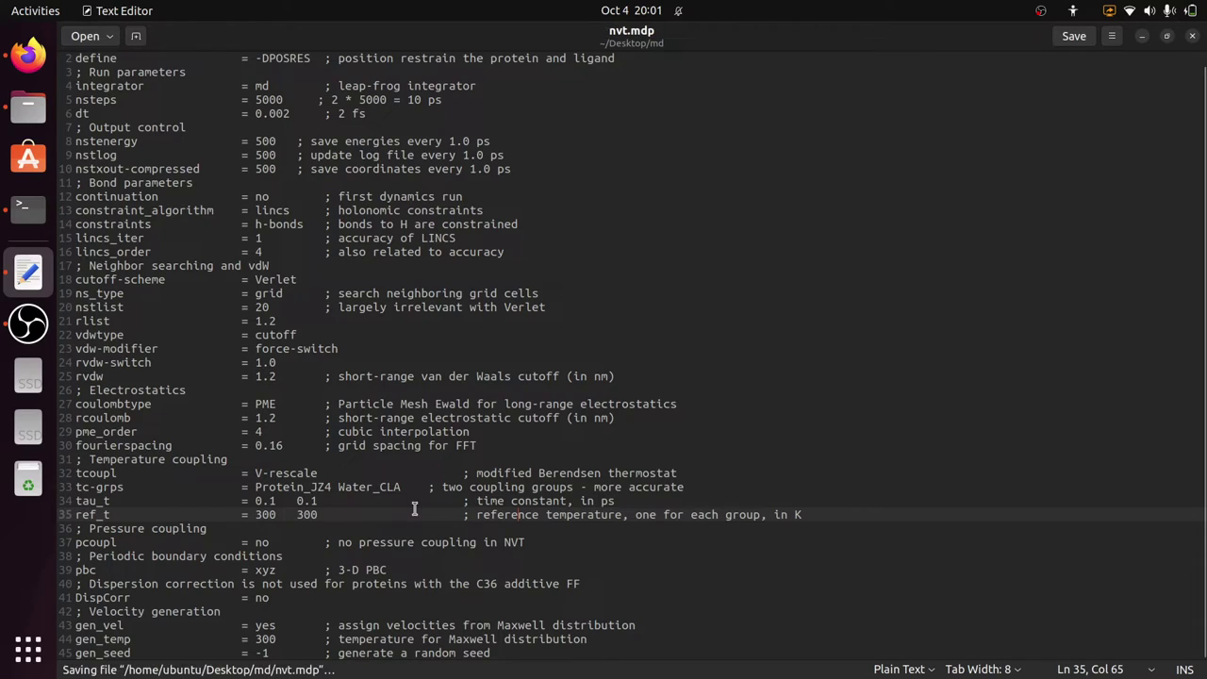
left_click(1193, 36)
left_click(955, 481)
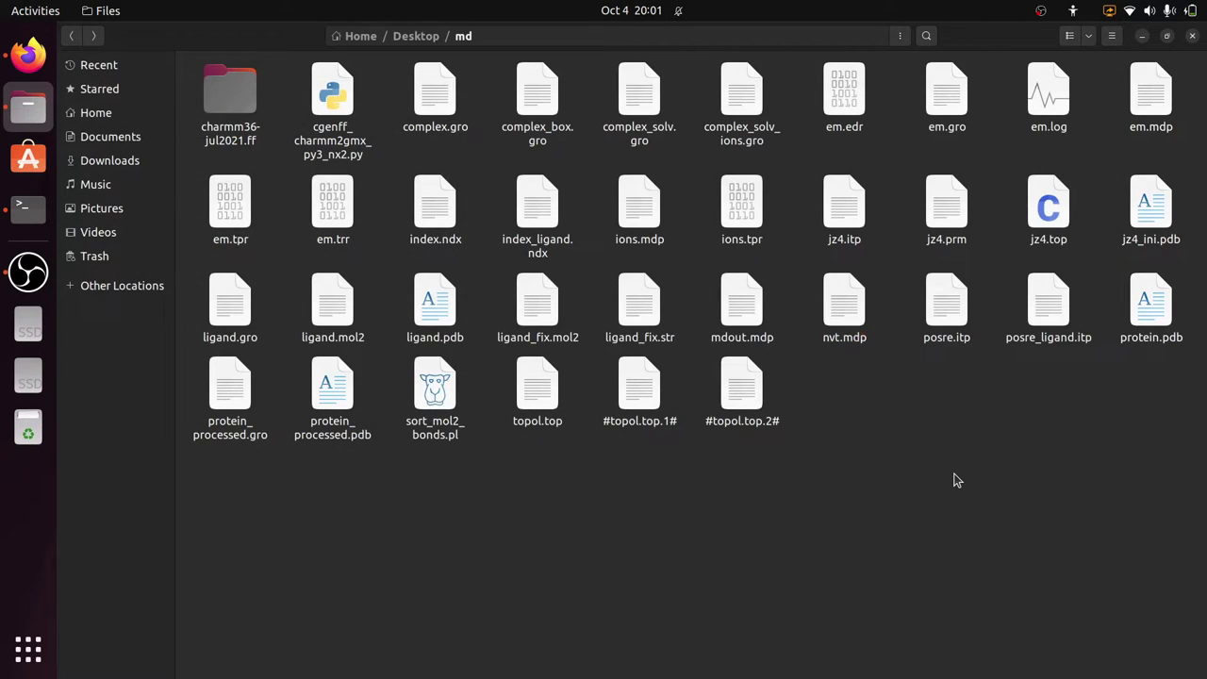
Step: Switch to the terminal, run gmx grompp -f nvt.mdp -c em.gro -r em.gro -p topol.top -n index.ndx -o nvt.tpr, and return to the md folder
left_click(28, 209)
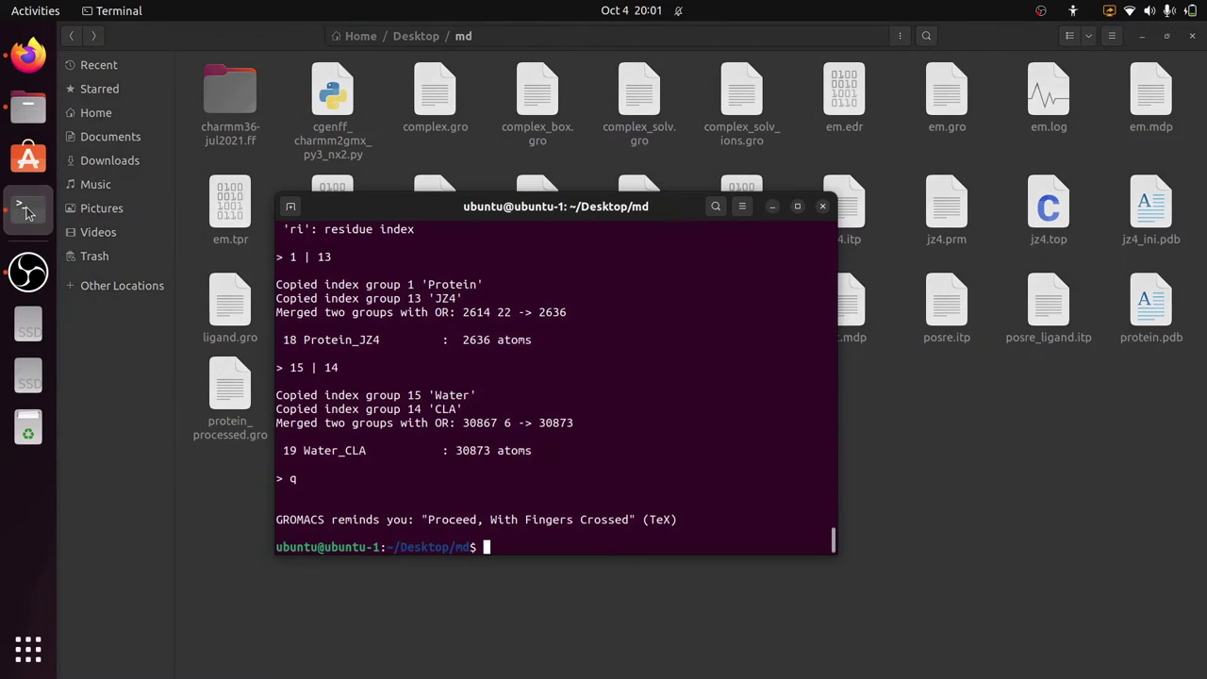
key("ctrl+l")
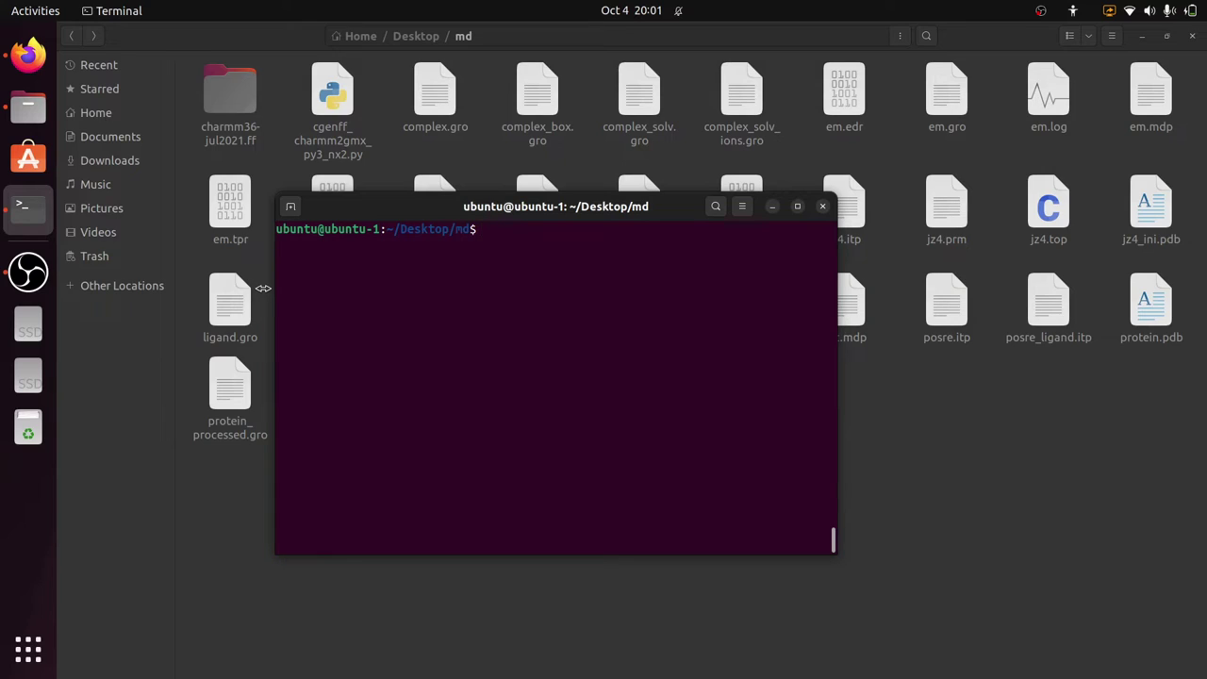
type("gmx grompp -f nvt.mdp -c em.gro -r em.gro -p topol.top -n index.ndx -o nvt.tpr")
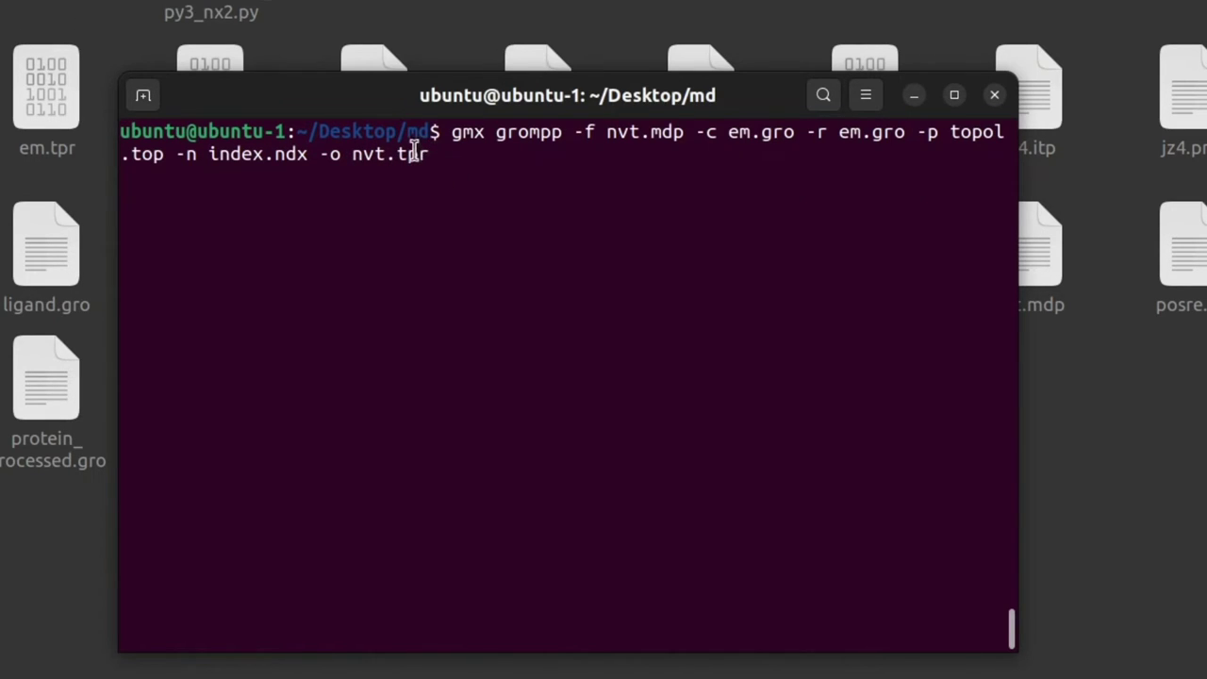
double_click(624, 137)
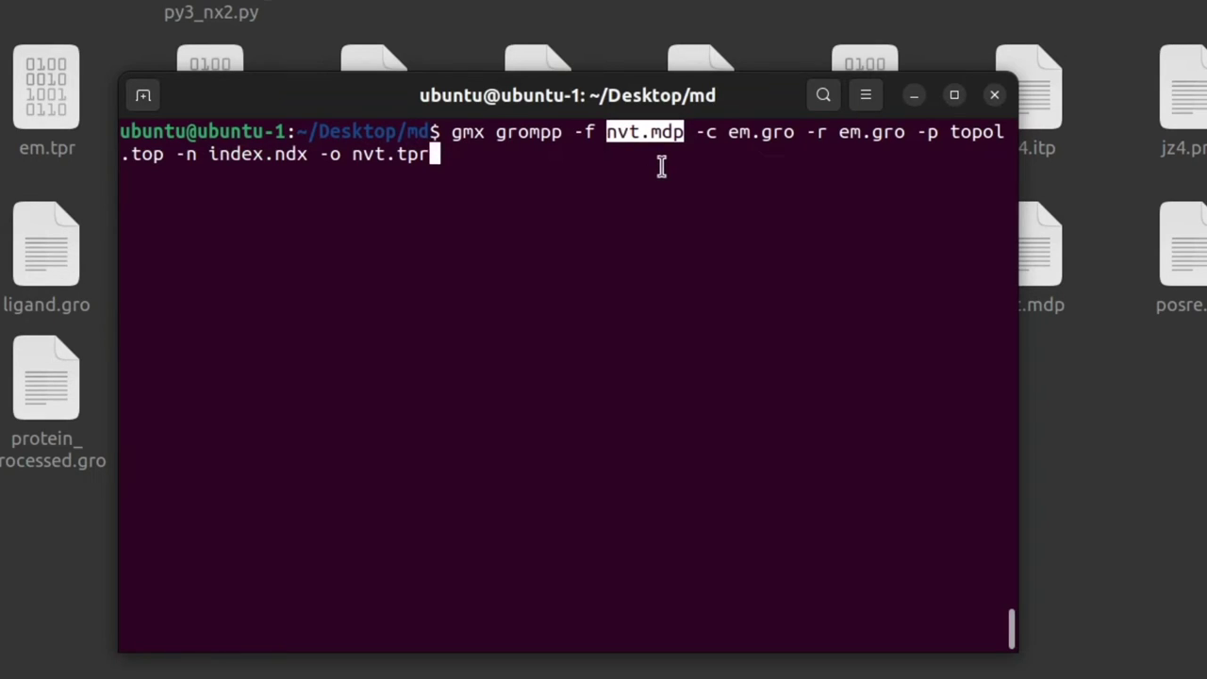
double_click(234, 155)
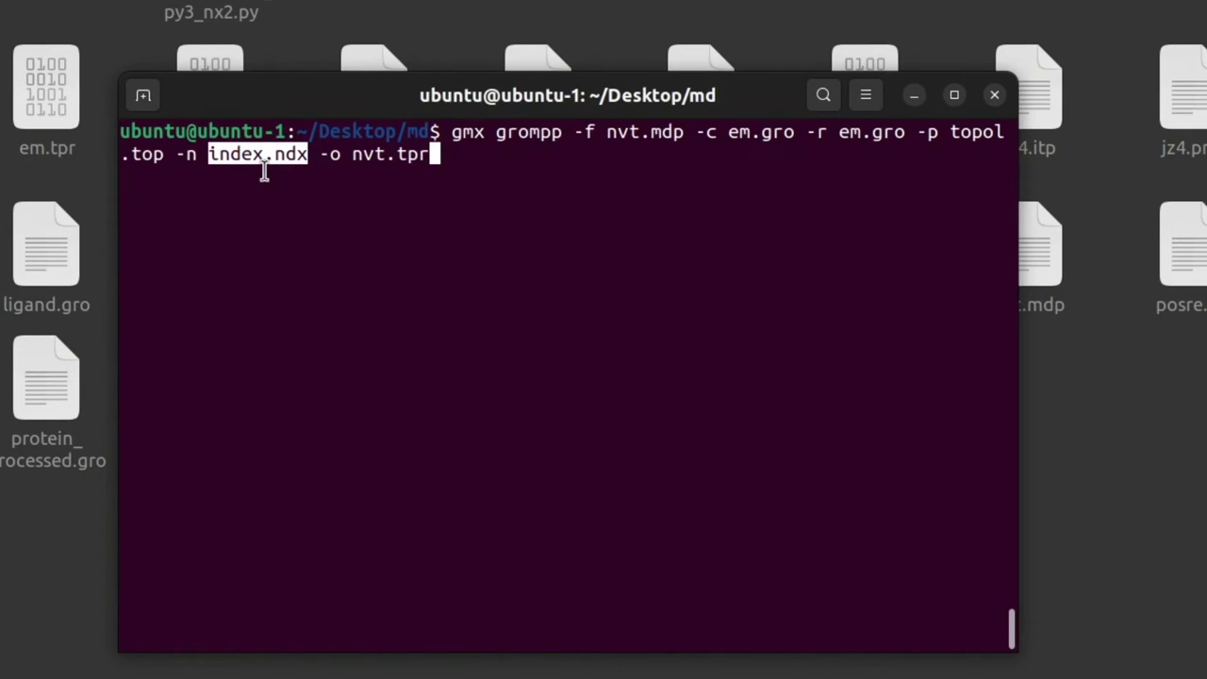
left_click(457, 162)
key("Return")
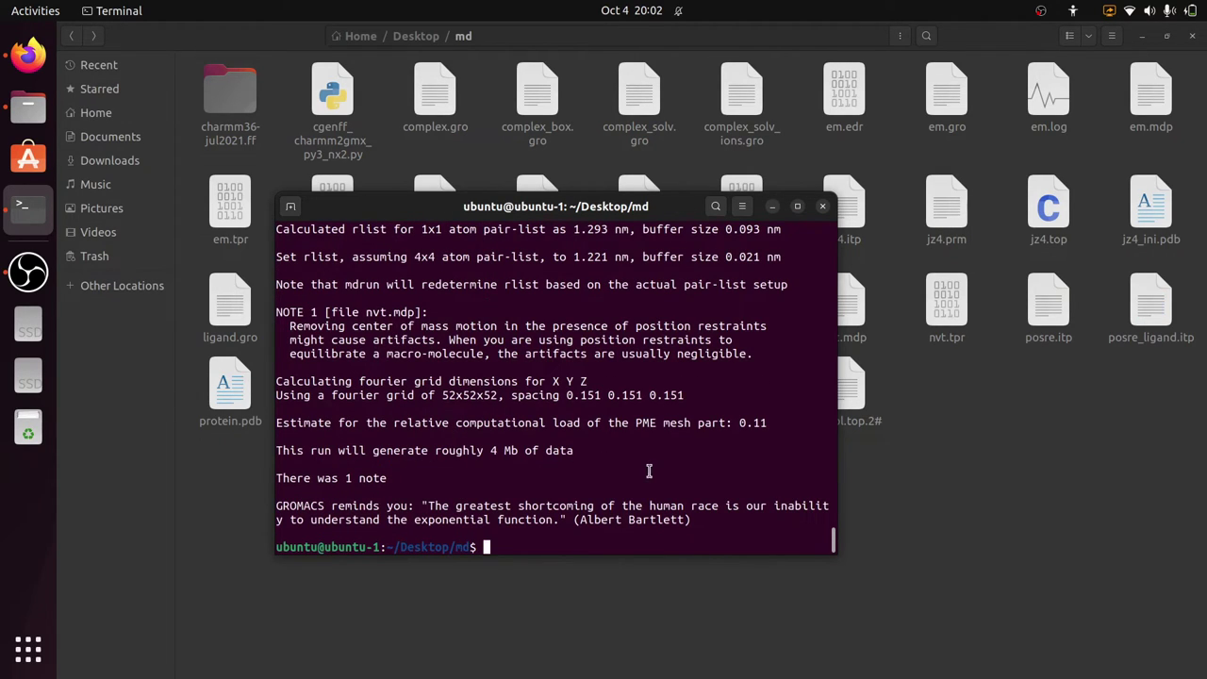
left_click(899, 467)
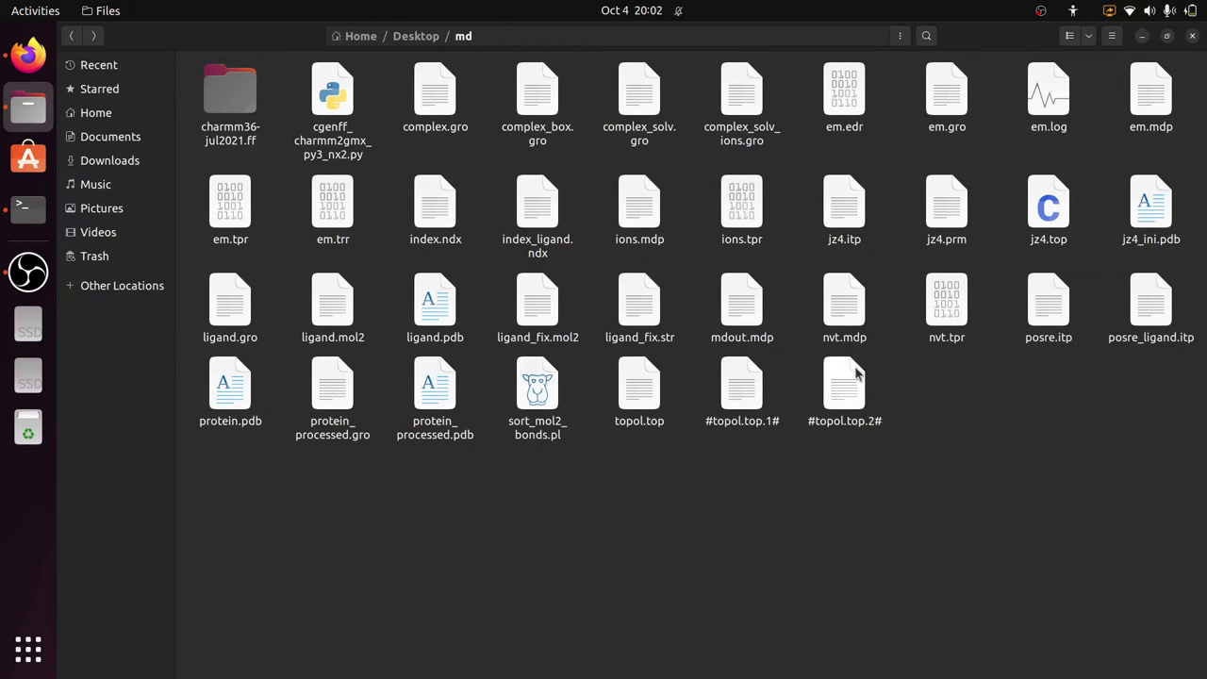
Step: Switch to the terminal, run gmx mdrun -v -deffnm nvt to perform the NVT equilibration, and clear the terminal output when it finishes
left_click(938, 307)
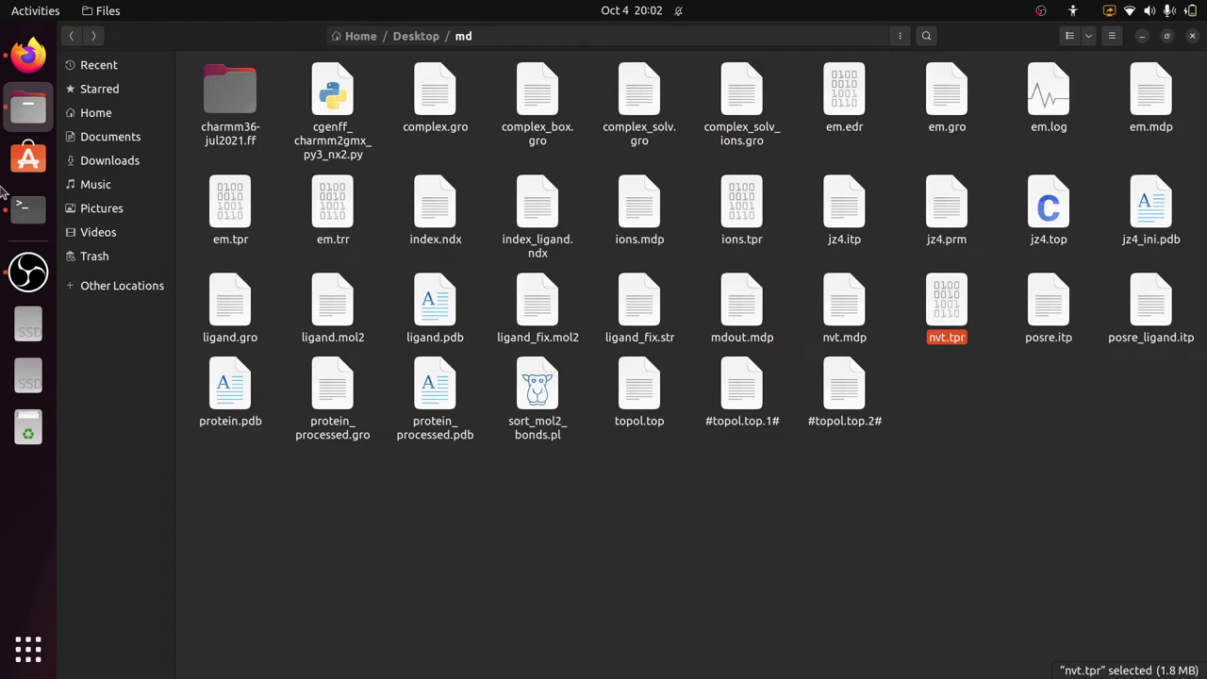
left_click(23, 209)
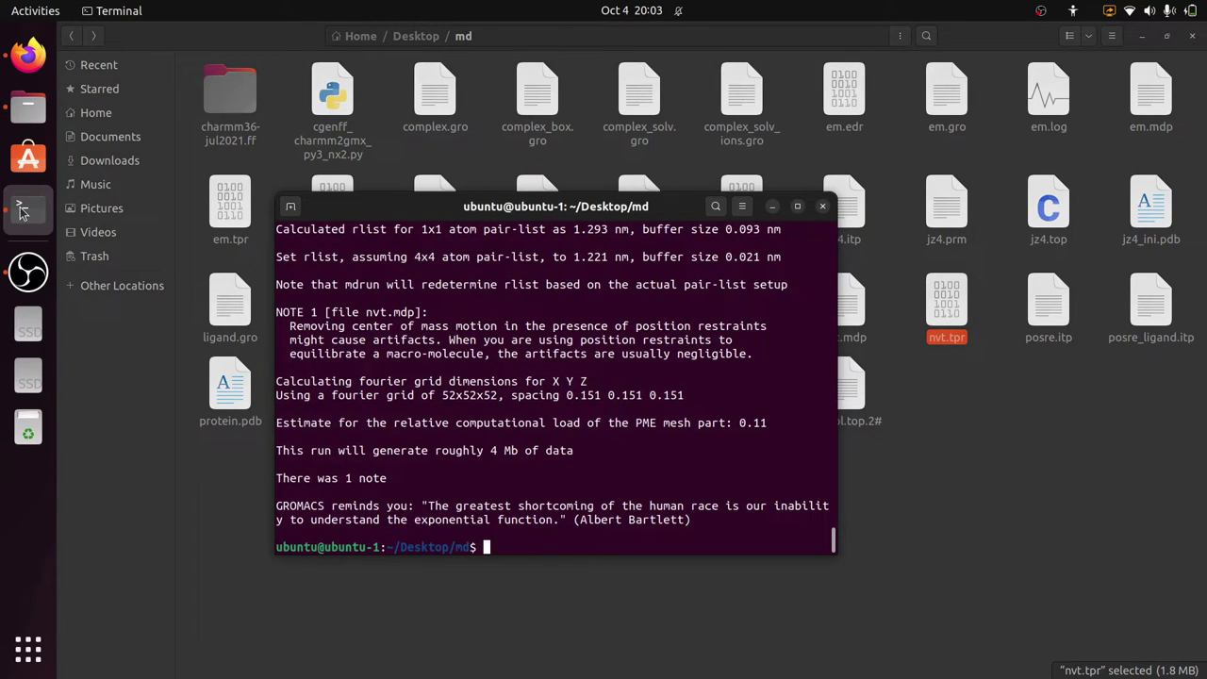
key("ctrl+l")
type("gmx mdrun -v -deffnm nvt")
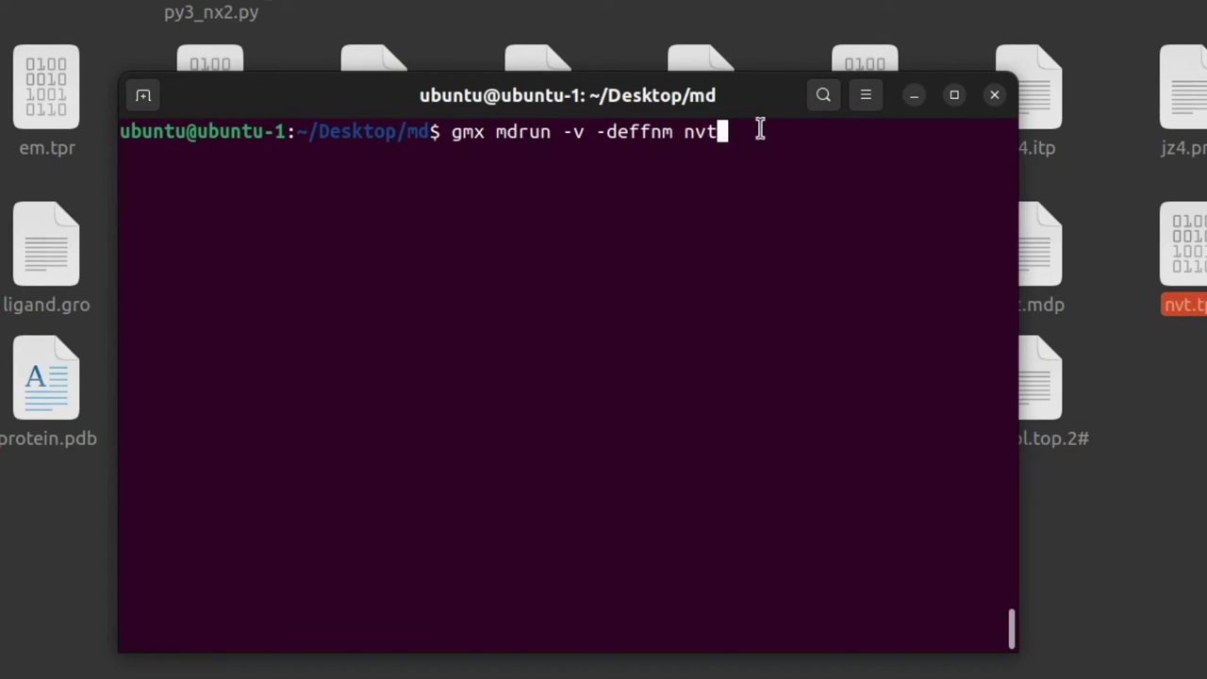
key("Return")
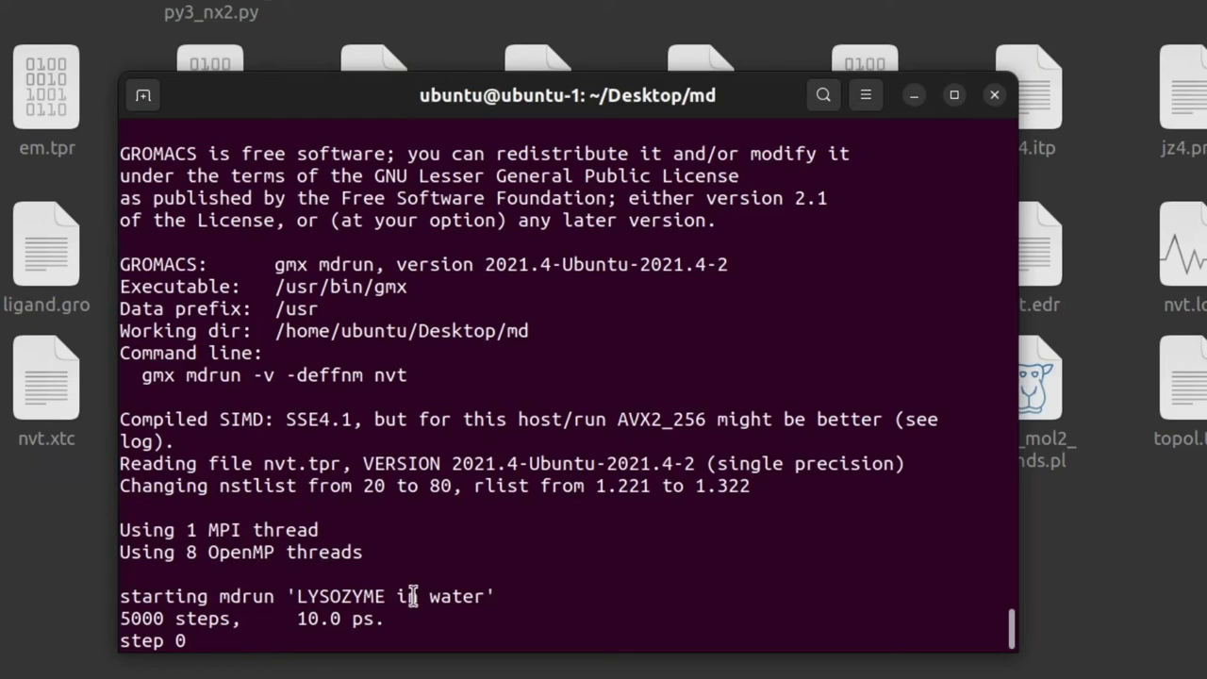
left_click_drag(318, 603, 486, 618)
left_click(486, 618)
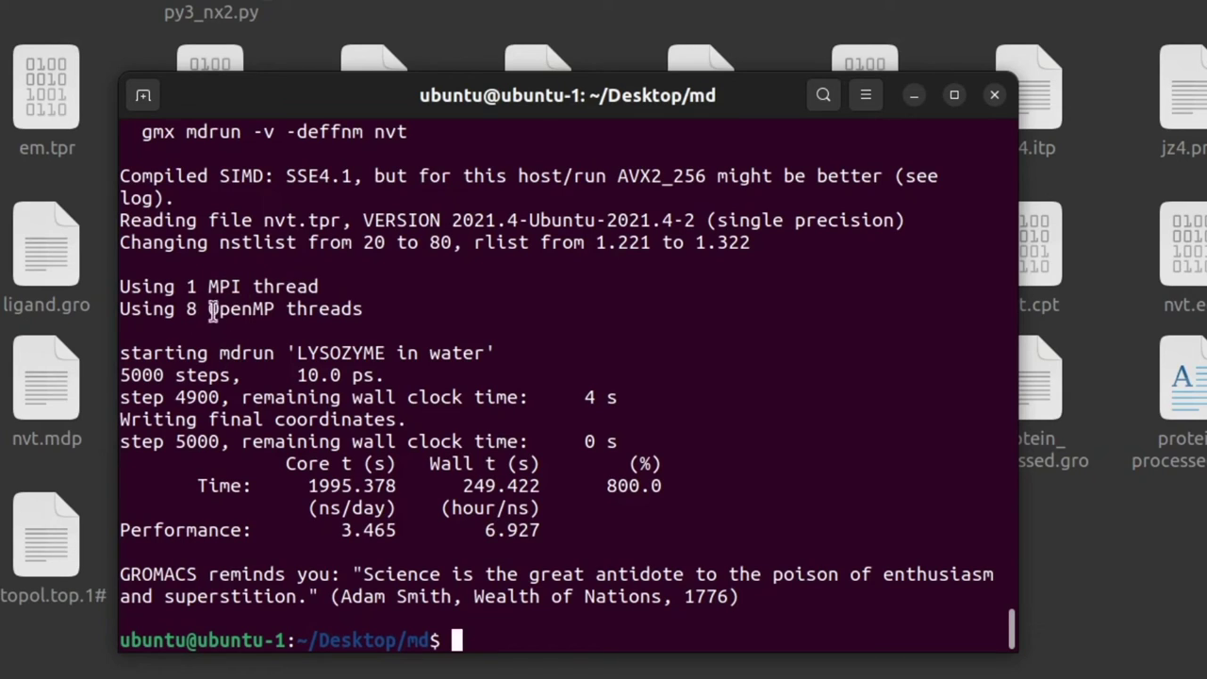
key("ctrl+l")
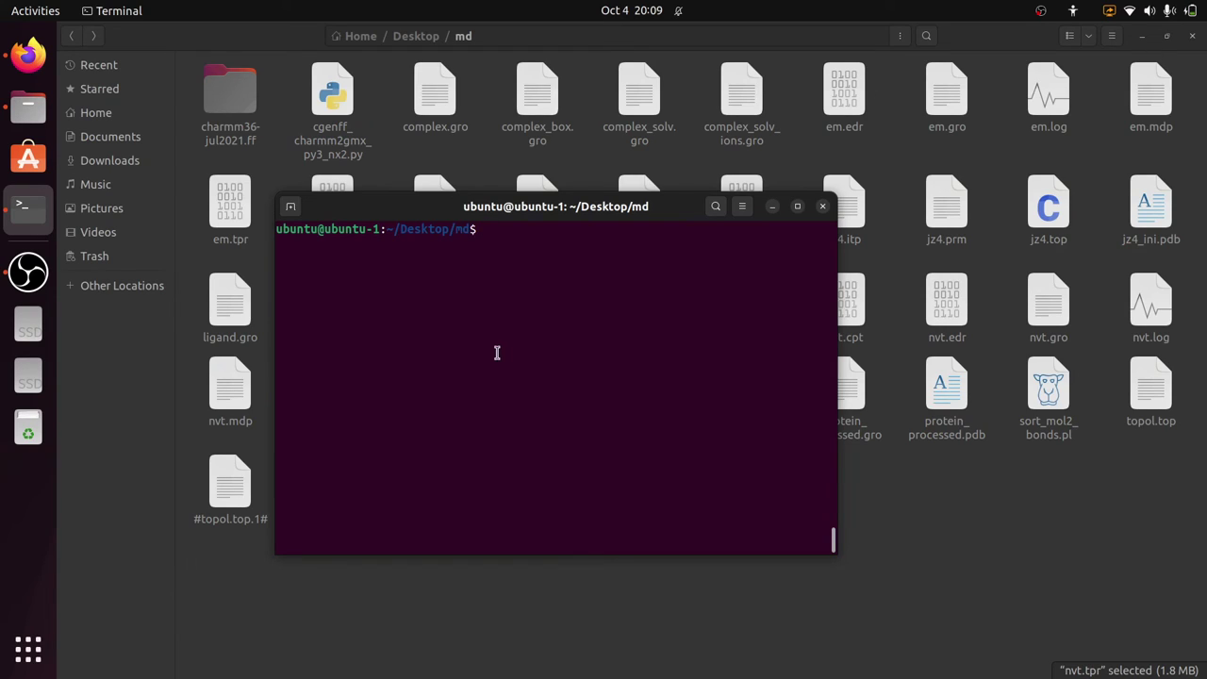
Step: Return to the md folder and examine the NVT files, including nvt.xtc, nvt.log, nvt.gro, nvt.edr and nvt.cpt
left_click(1028, 530)
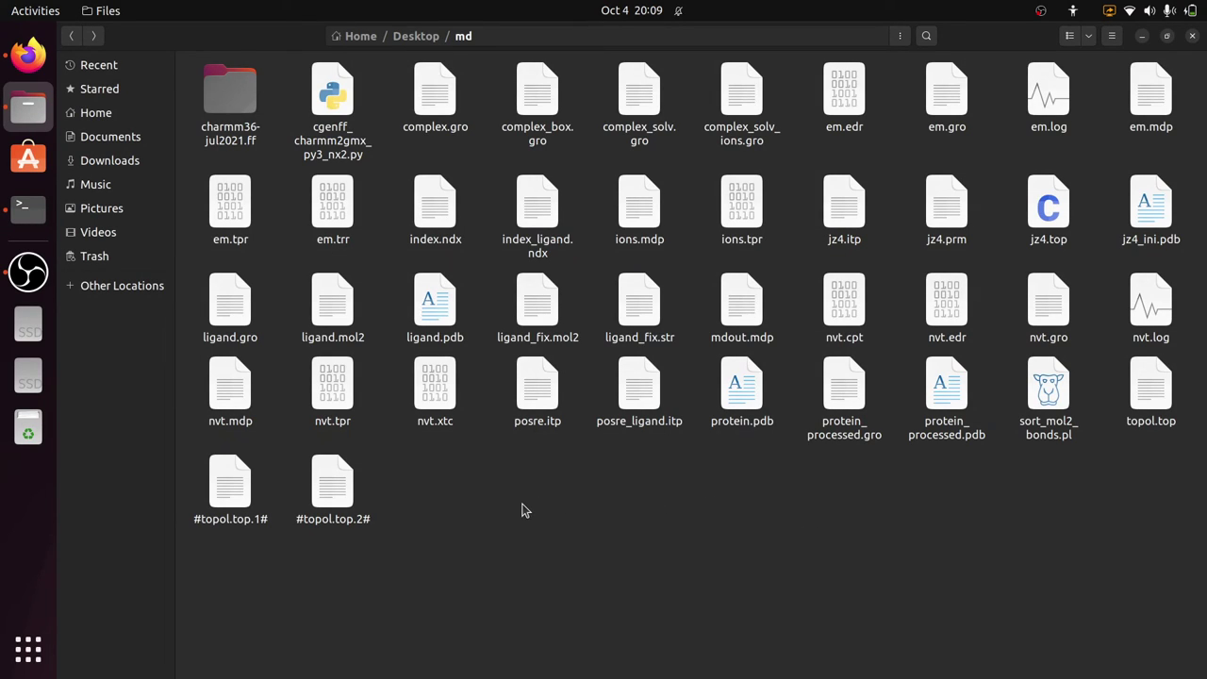
left_click(244, 398)
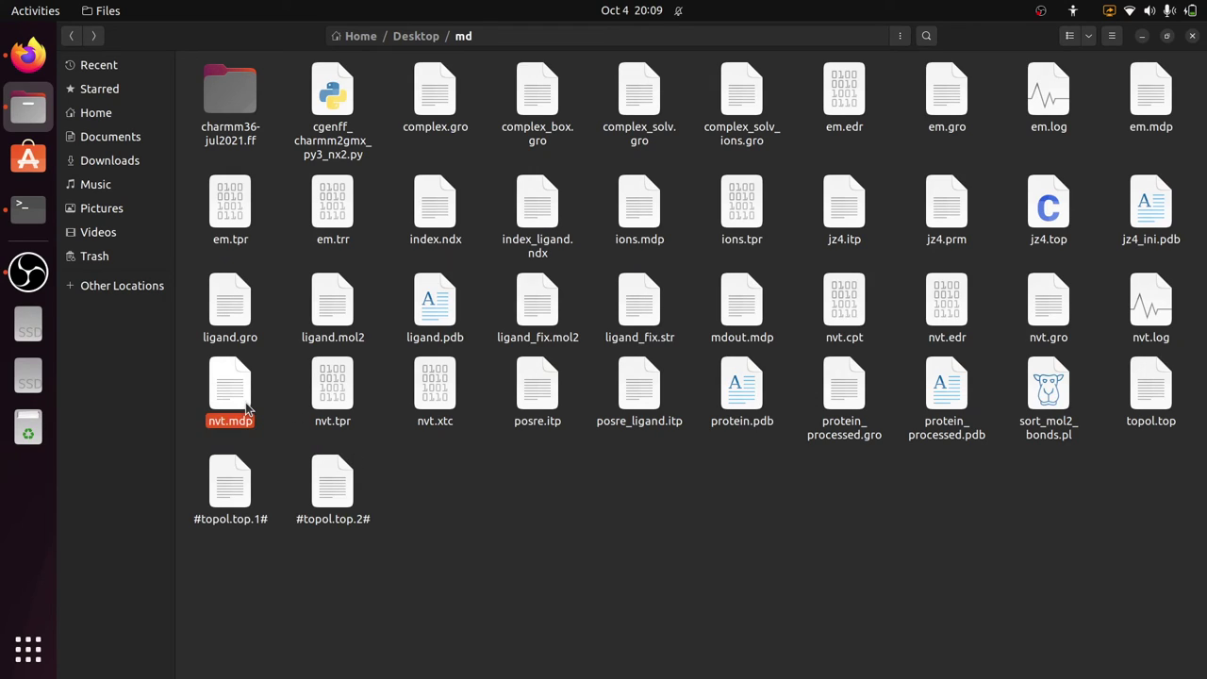
left_click(345, 414)
left_click(434, 386)
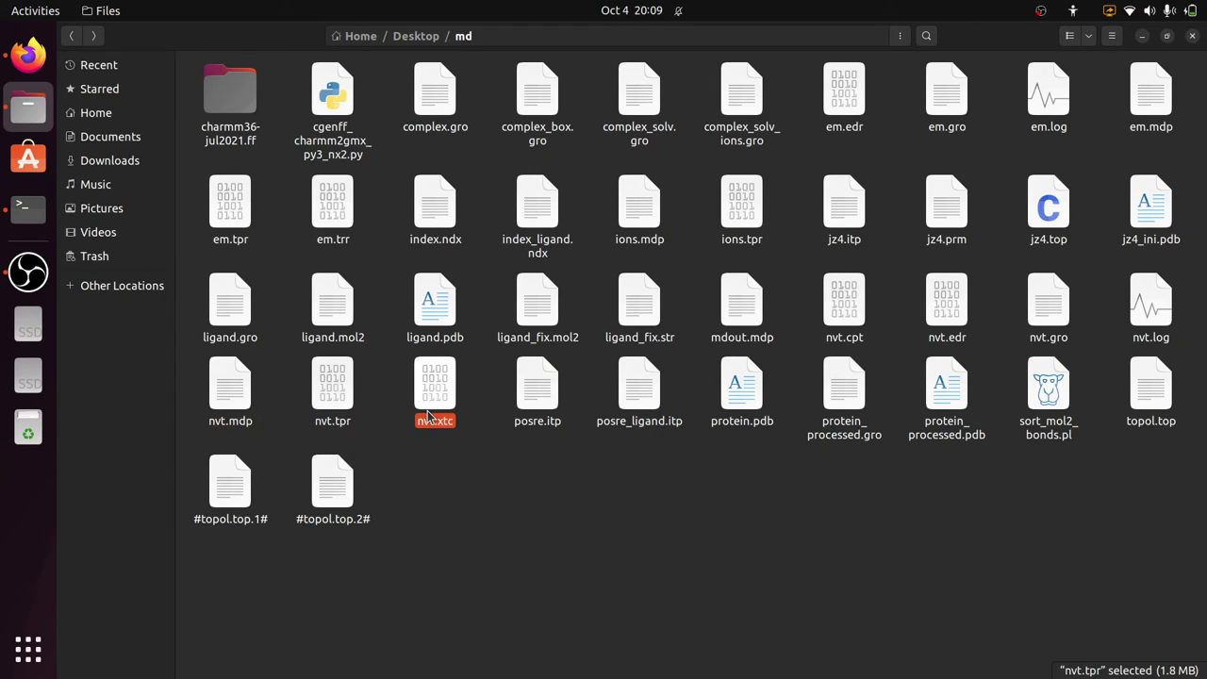
left_click(436, 451)
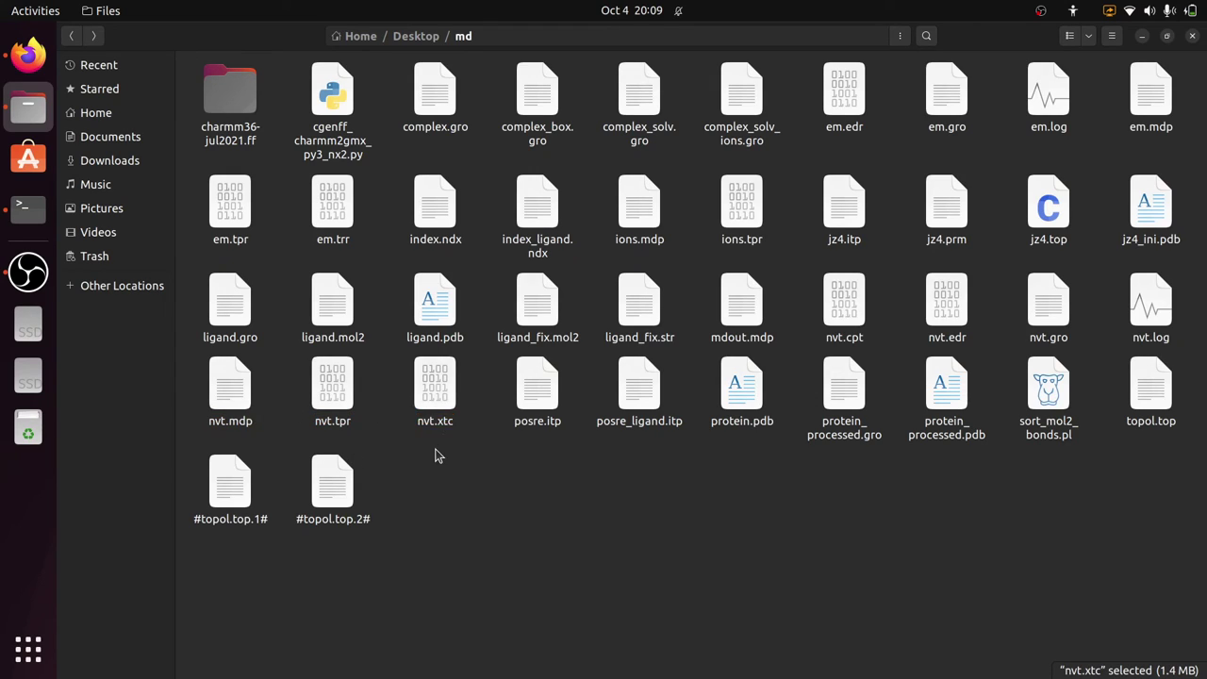
left_click(438, 396)
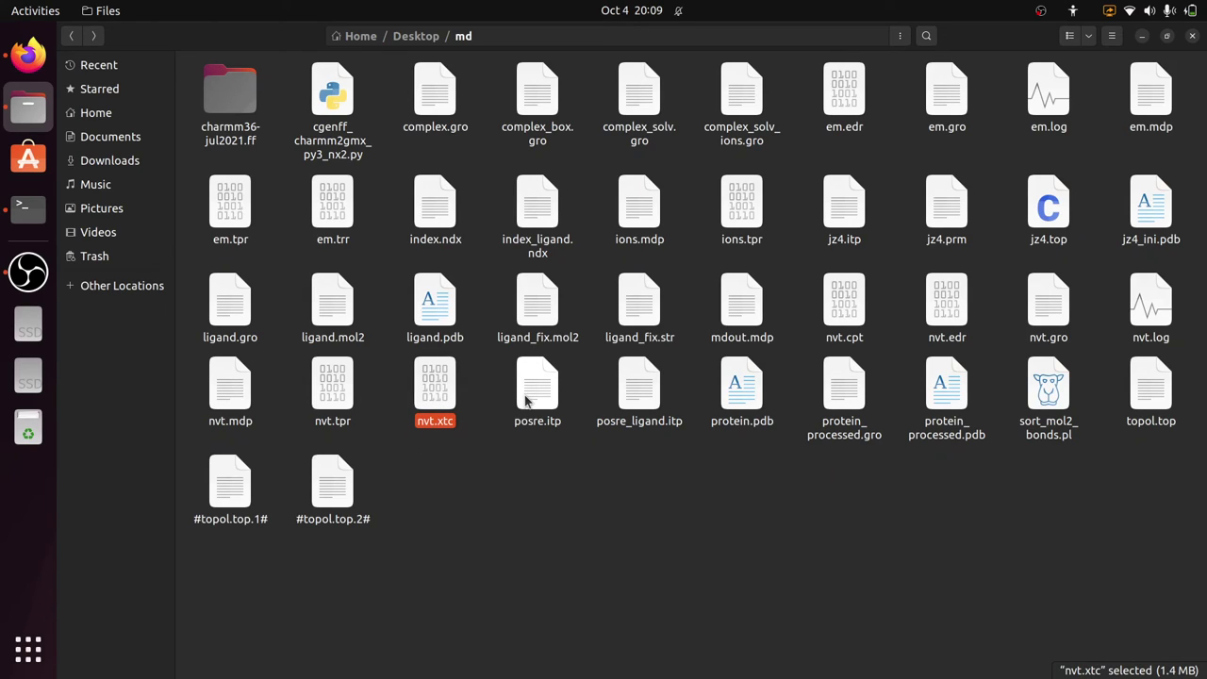
left_click(1143, 325)
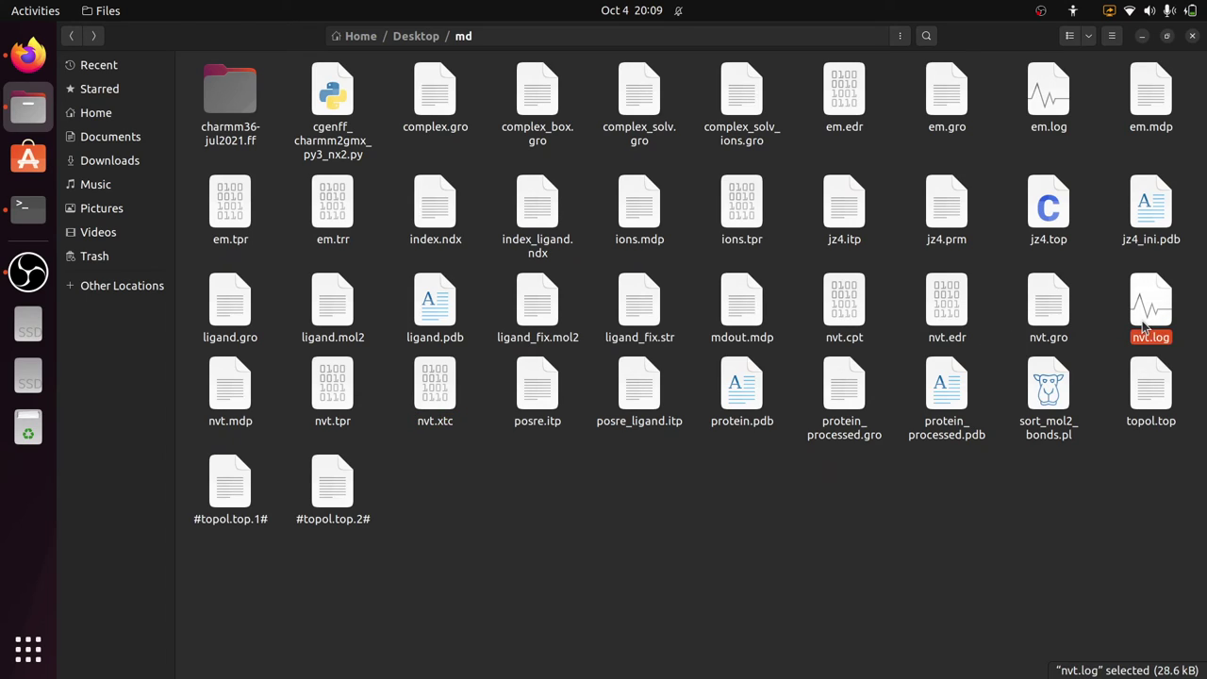
left_click(1046, 300)
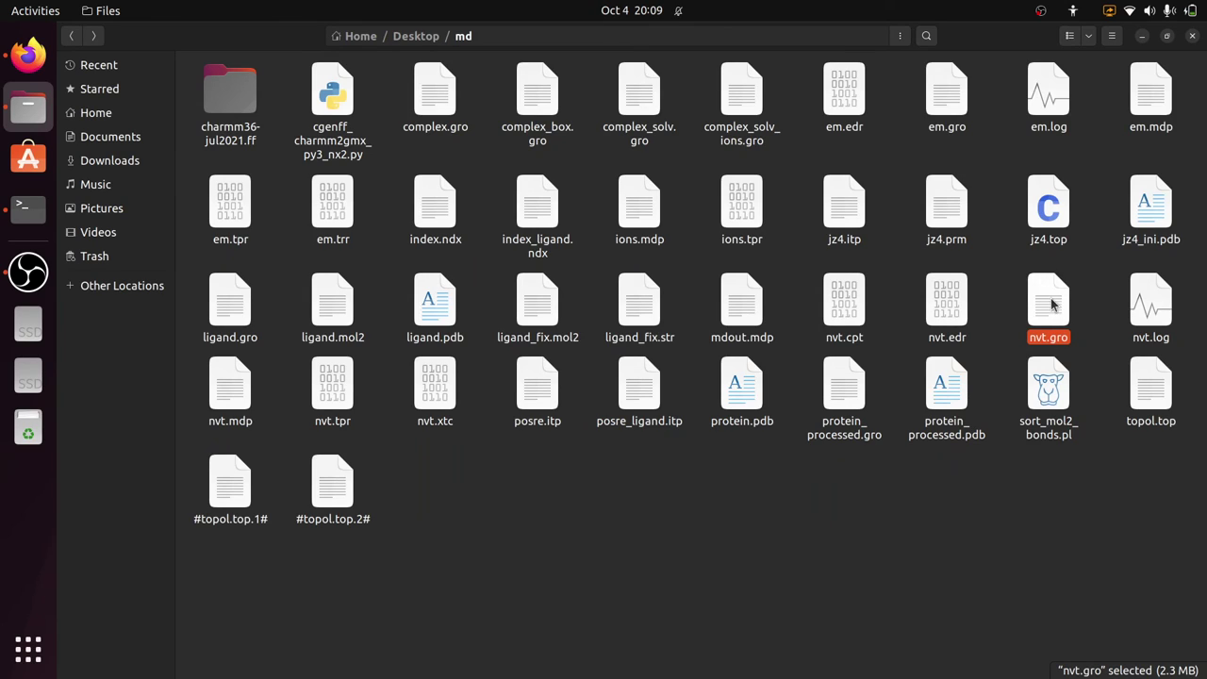
left_click(947, 298)
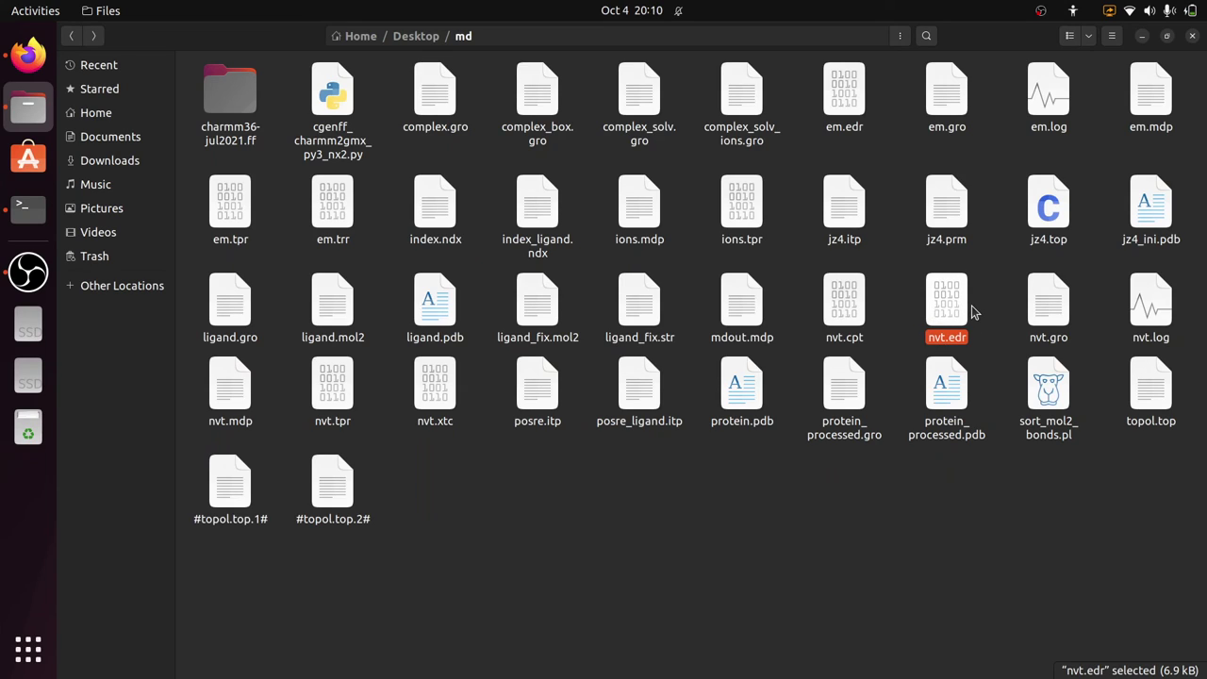
left_click(844, 313)
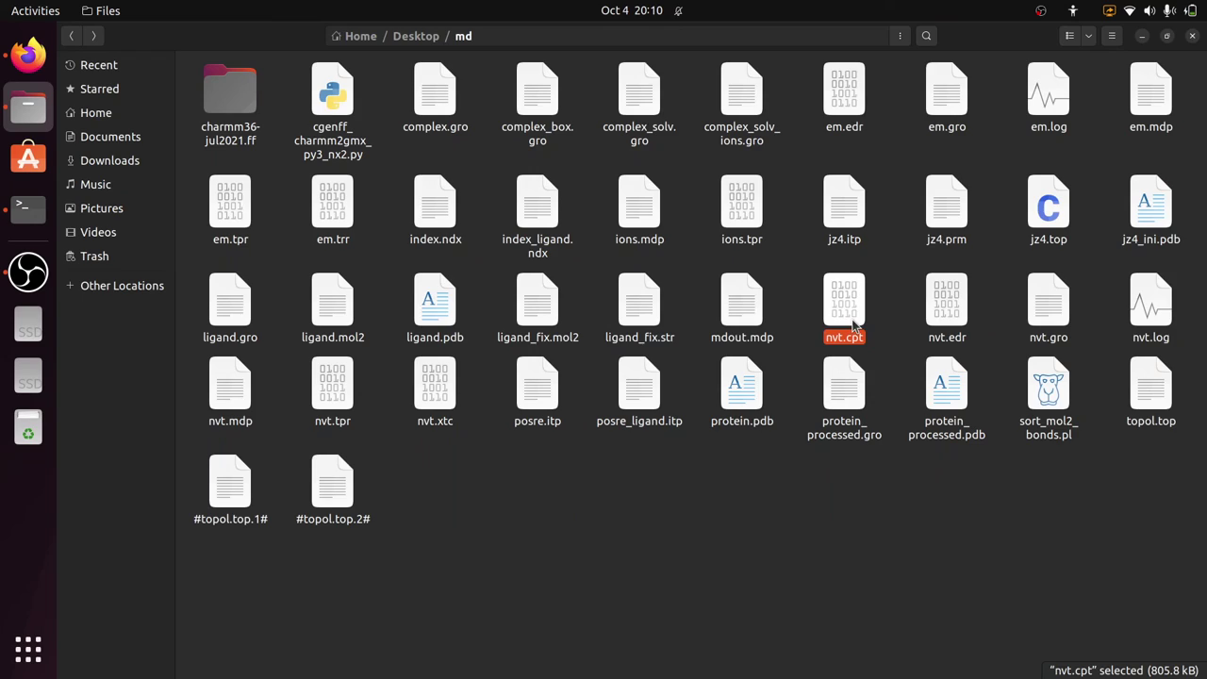
left_click(560, 537)
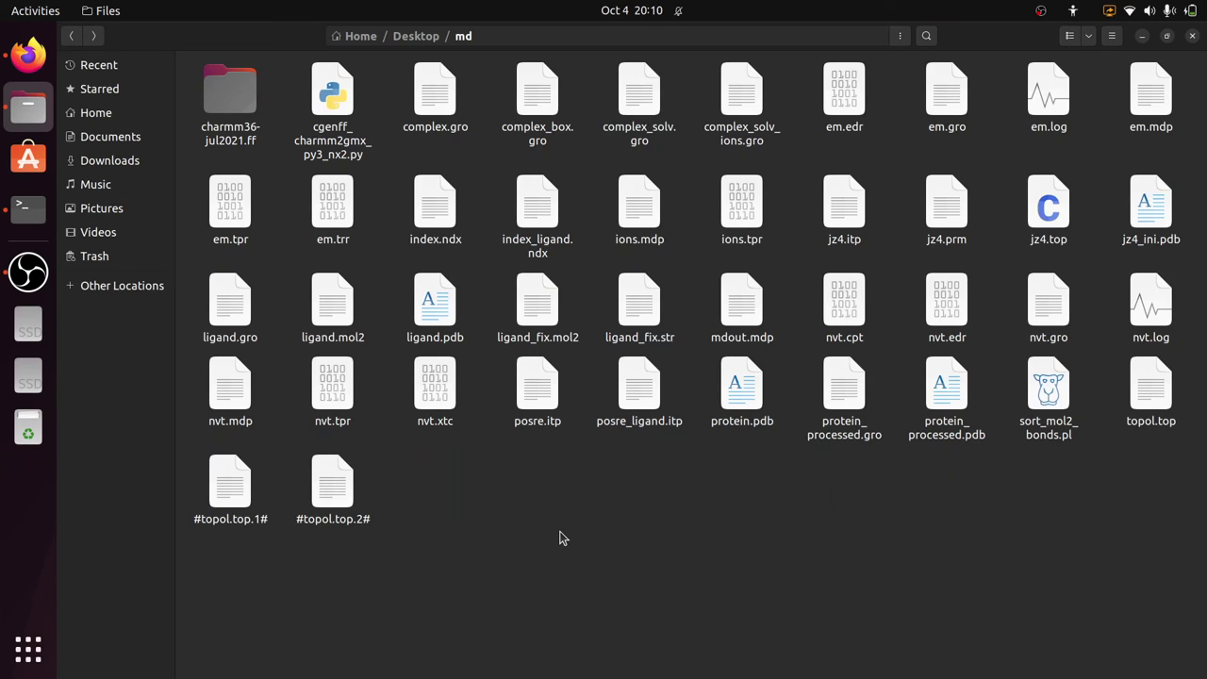